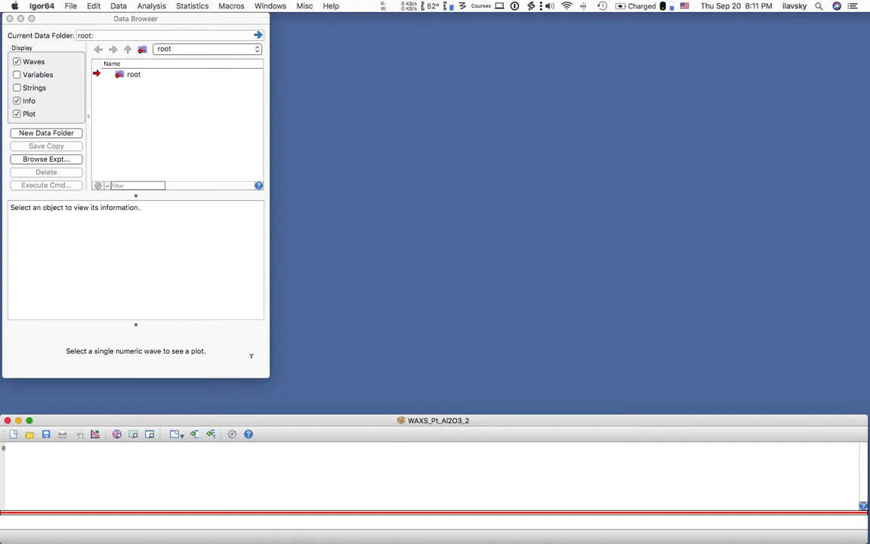
# Load the Irena SAS macros into the WAXS_Pt_Al2O3_2 experiment.
pyautogui.click(190, 18)
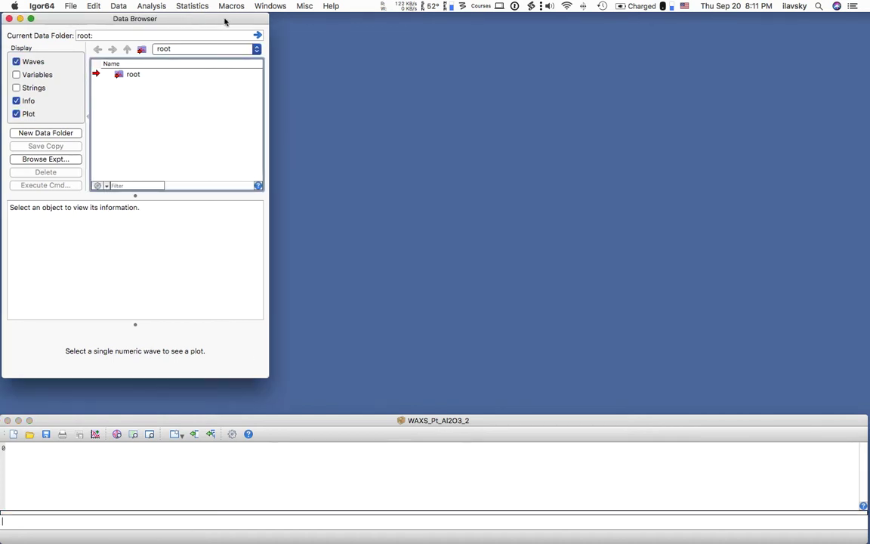
pyautogui.moveTo(226, 21); pyautogui.dragTo(225, 21)
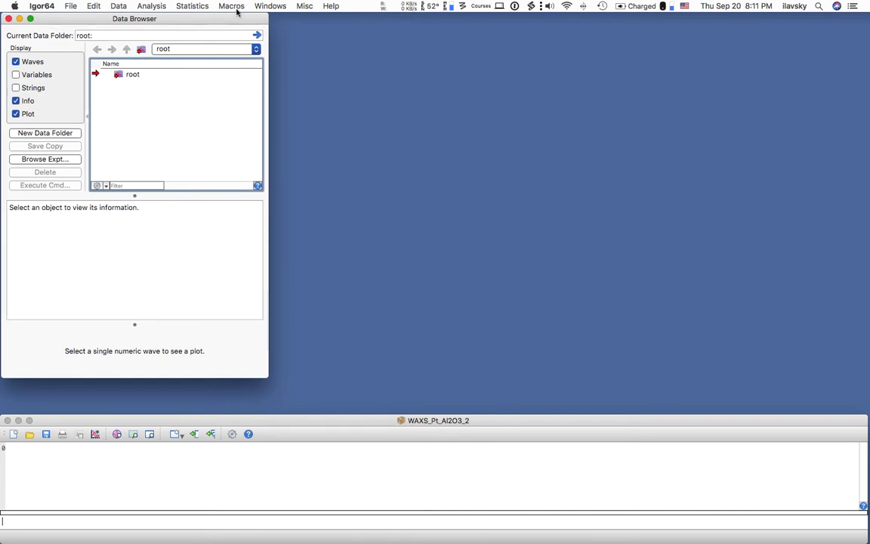
pyautogui.click(238, 7)
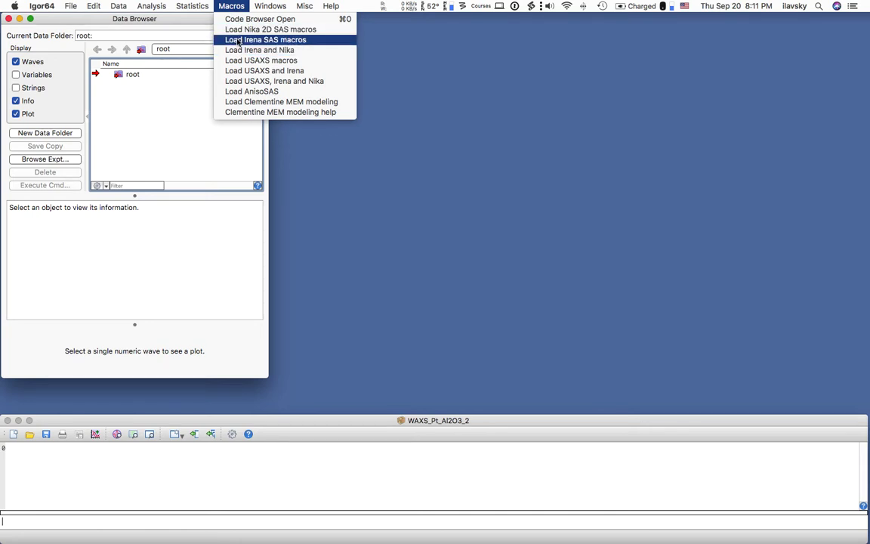
pyautogui.click(268, 42)
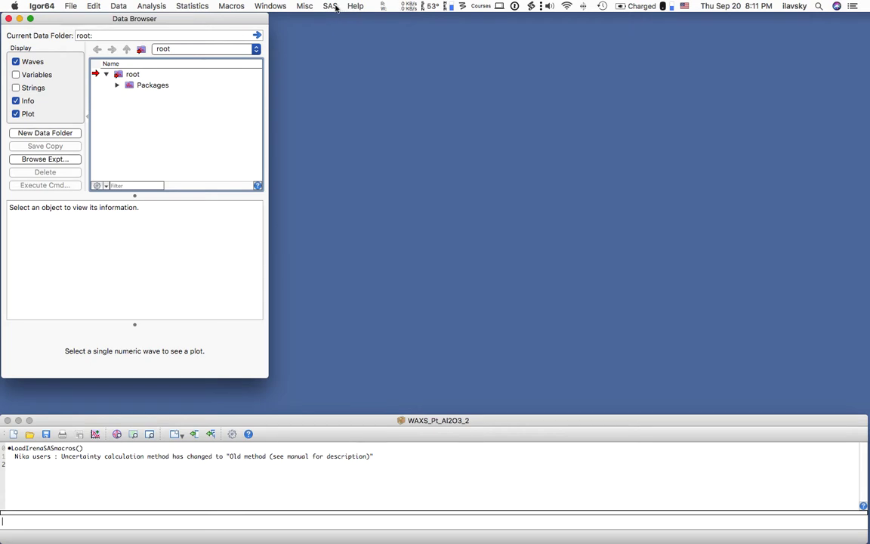
pyautogui.click(335, 7)
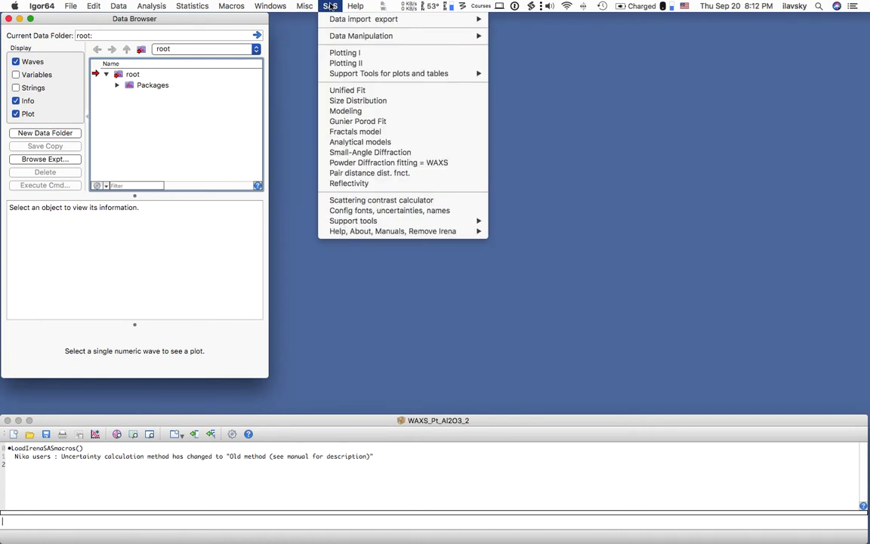
pyautogui.moveTo(368, 19)
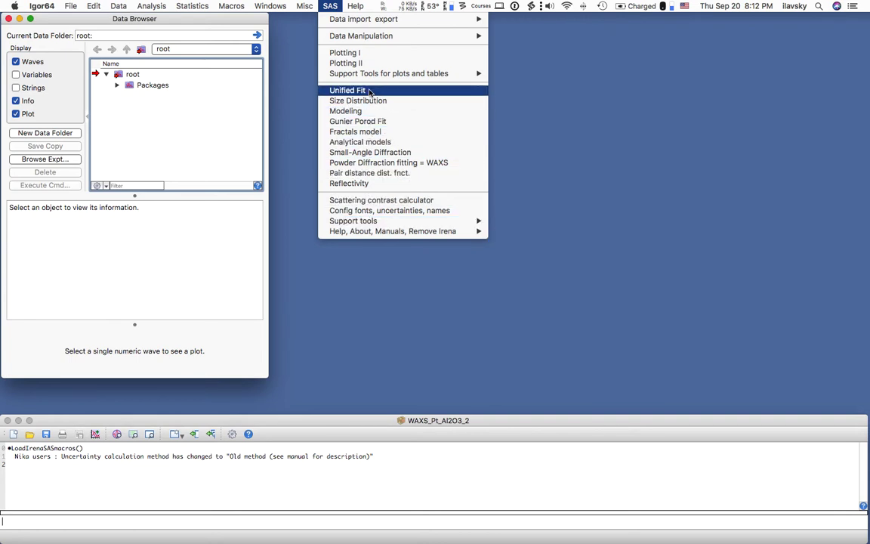
pyautogui.click(236, 24)
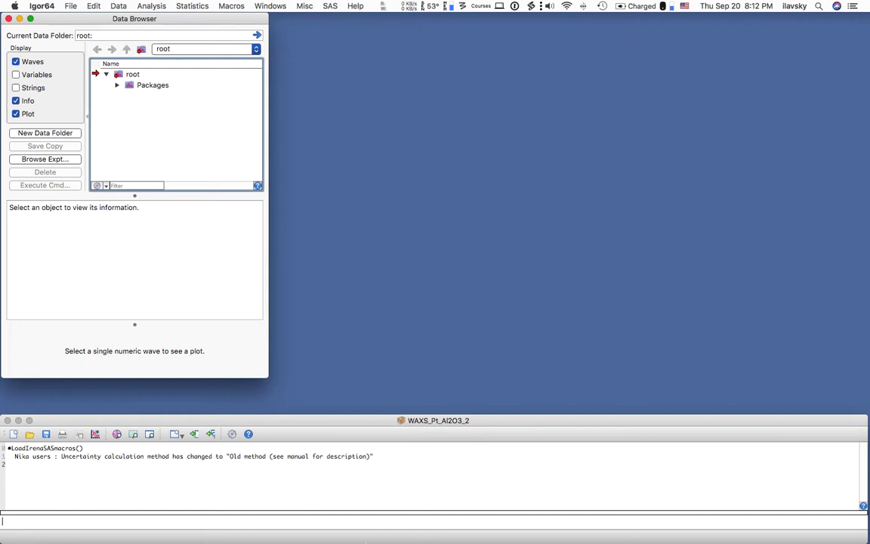
# Switch to Chrome and view the ExampleIgorExperiments folder in the SAXS_IgorCode GitHub repository, then minimize the browser.
pyautogui.click(349, 512)
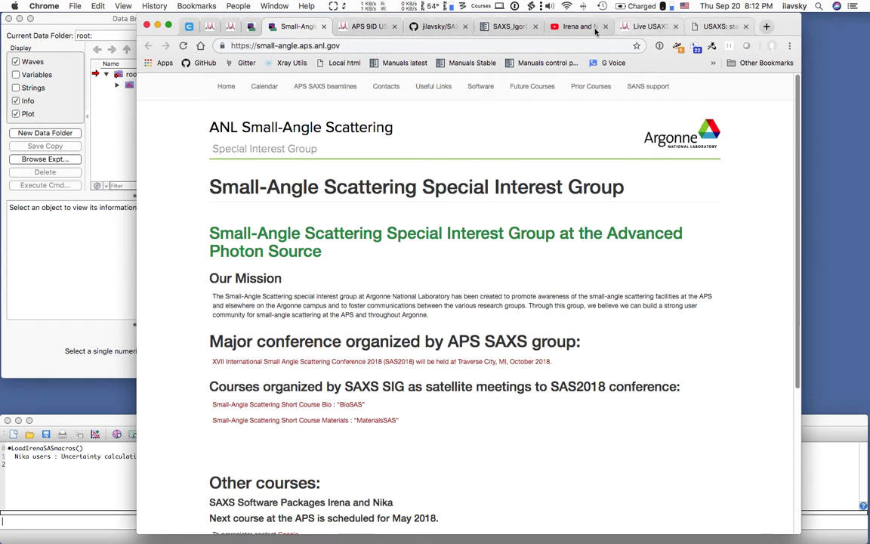
pyautogui.click(437, 26)
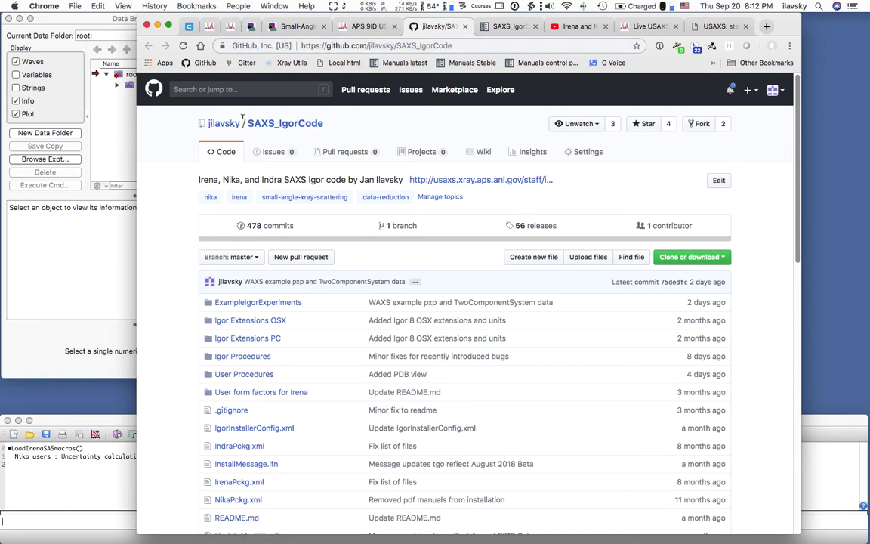
pyautogui.click(288, 125)
pyautogui.moveTo(782, 25)
pyautogui.mouseDown()
pyautogui.moveTo(782, 49)
pyautogui.moveTo(779, 25)
pyautogui.mouseUp()
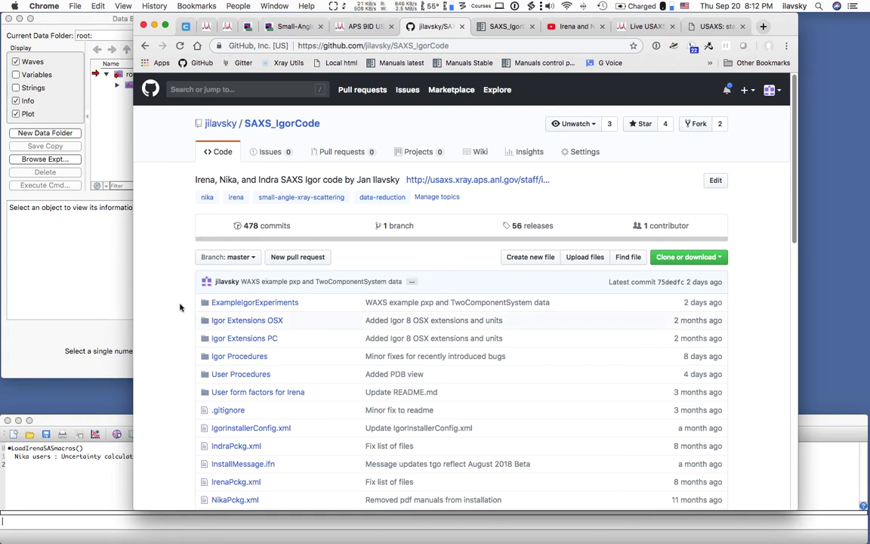
pyautogui.click(249, 303)
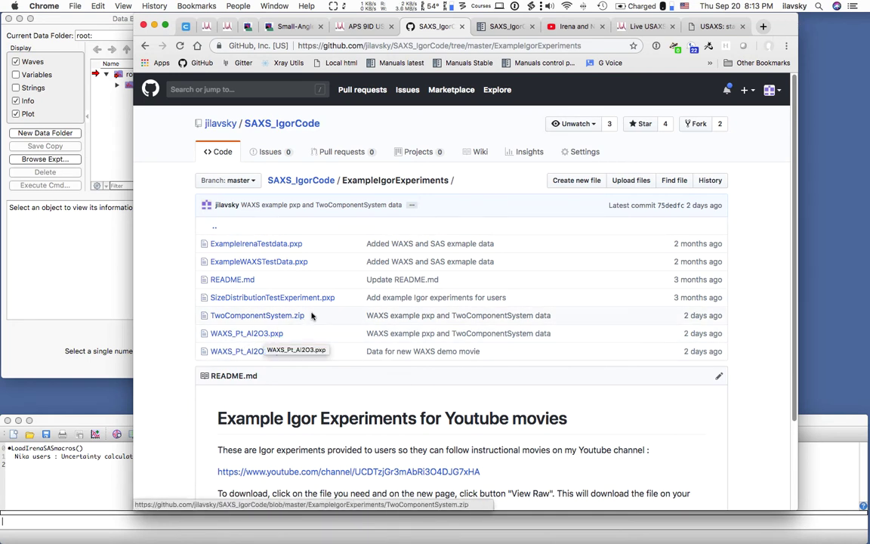
pyautogui.press('super+m')
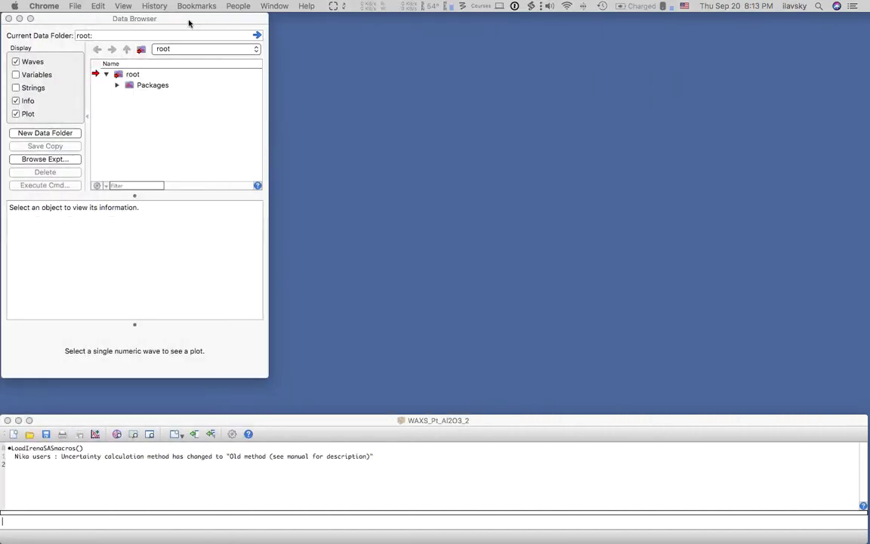
# Return to Igor and open the Irena importer for ASCII WAXS or other data.
pyautogui.click(188, 22)
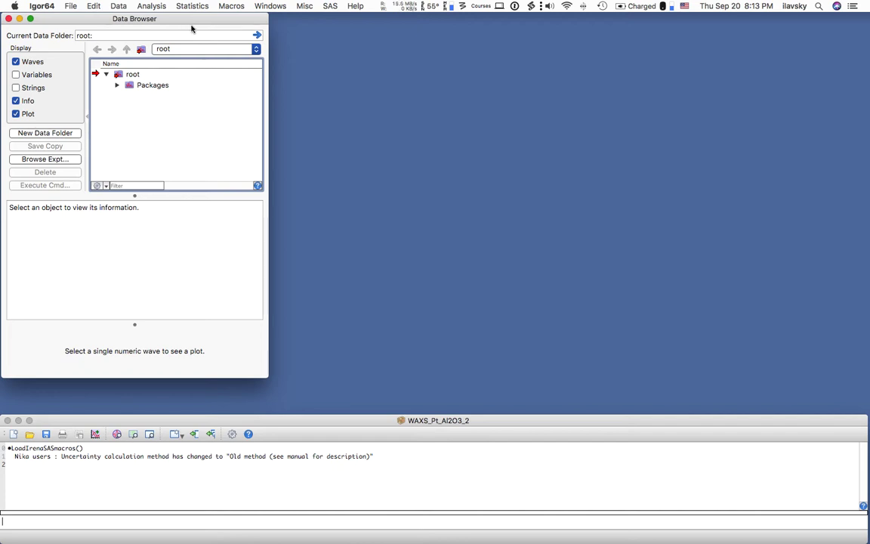
pyautogui.click(332, 7)
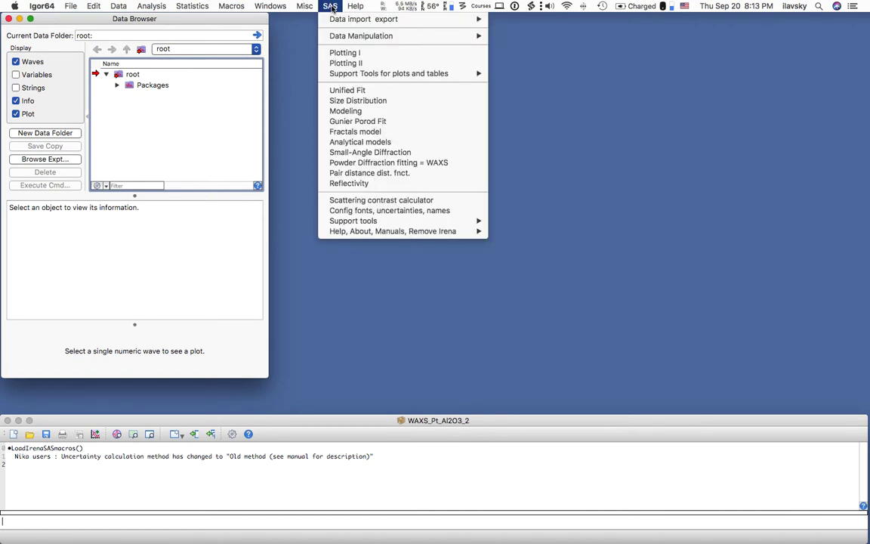
pyautogui.moveTo(376, 18)
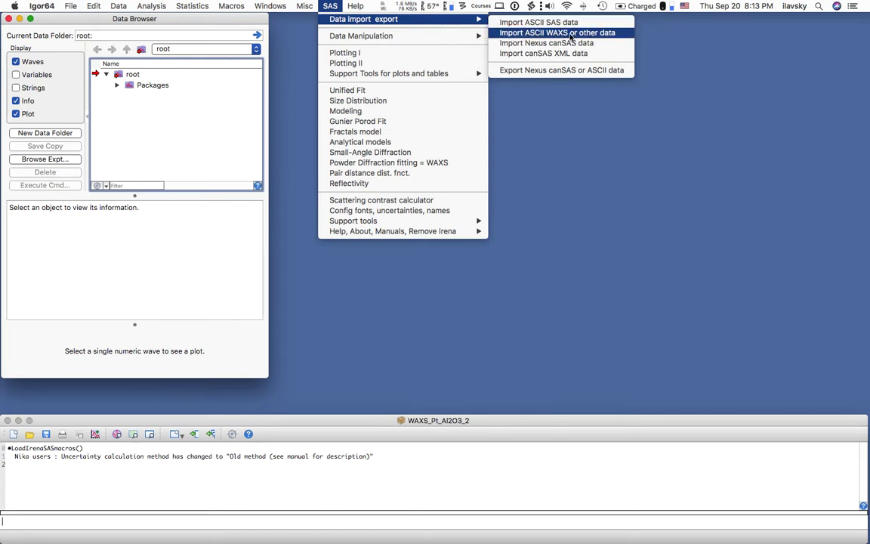
pyautogui.click(572, 35)
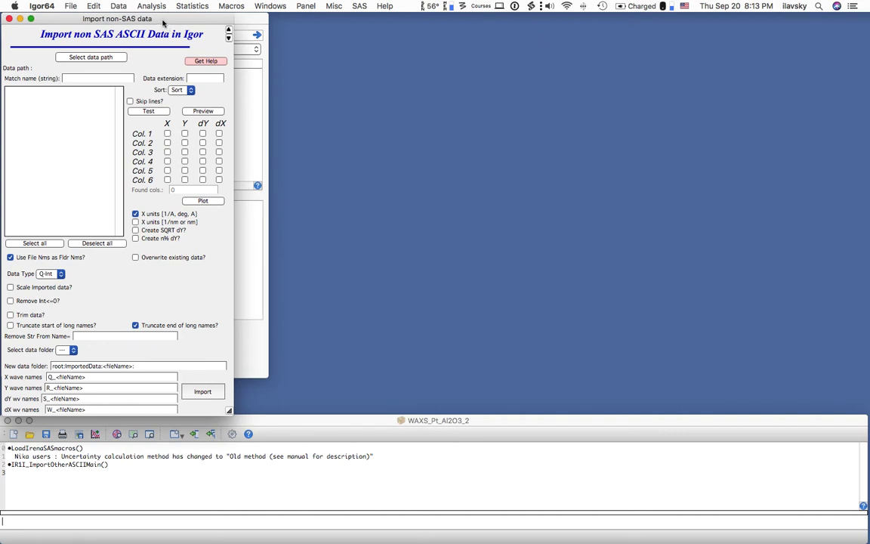
pyautogui.moveTo(163, 23); pyautogui.dragTo(166, 21)
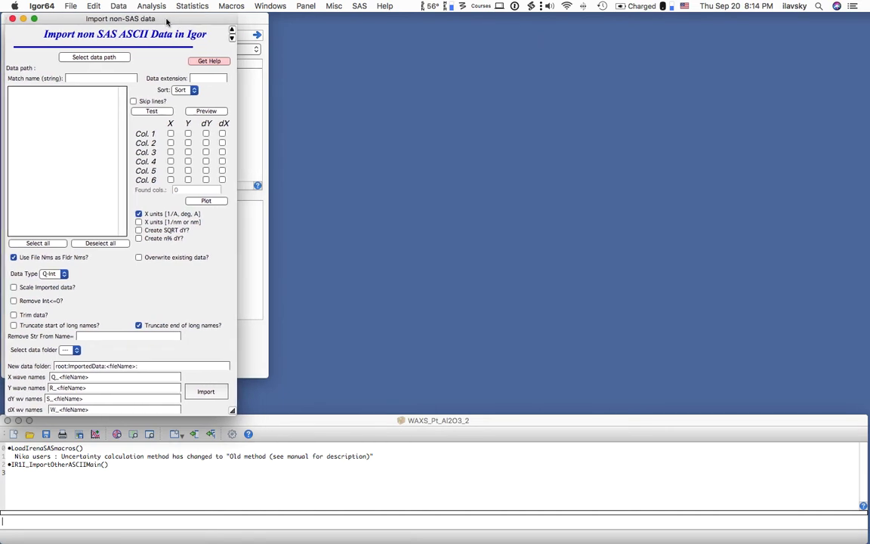
# Open the importer's online help and look through the manual's Import data chapter, then put the browser away.
pyautogui.click(209, 62)
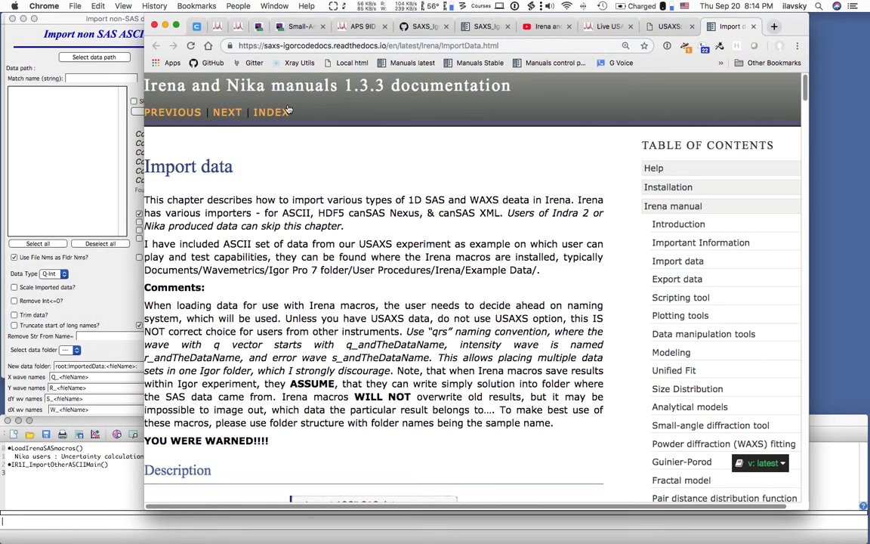
pyautogui.moveTo(806, 510); pyautogui.dragTo(822, 527)
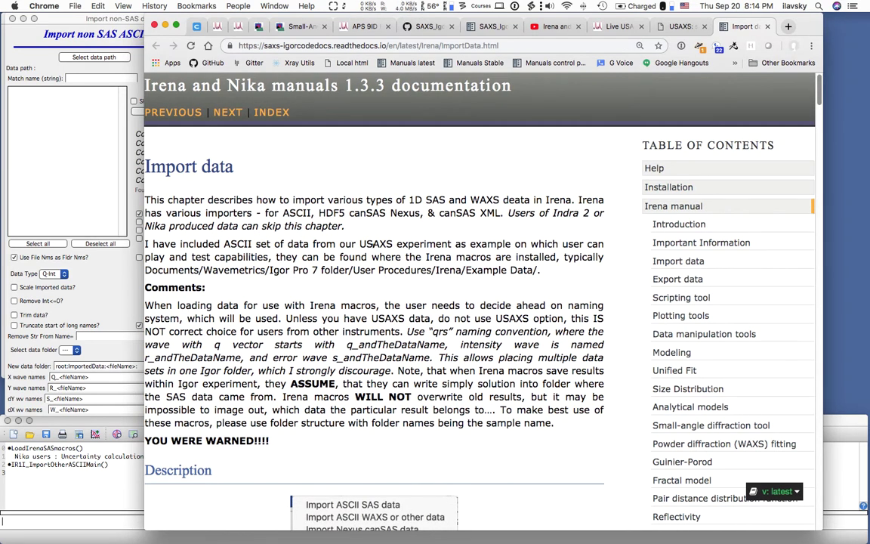
pyautogui.scroll(-2, 231, 174)
pyautogui.scroll(-5, 268, 199)
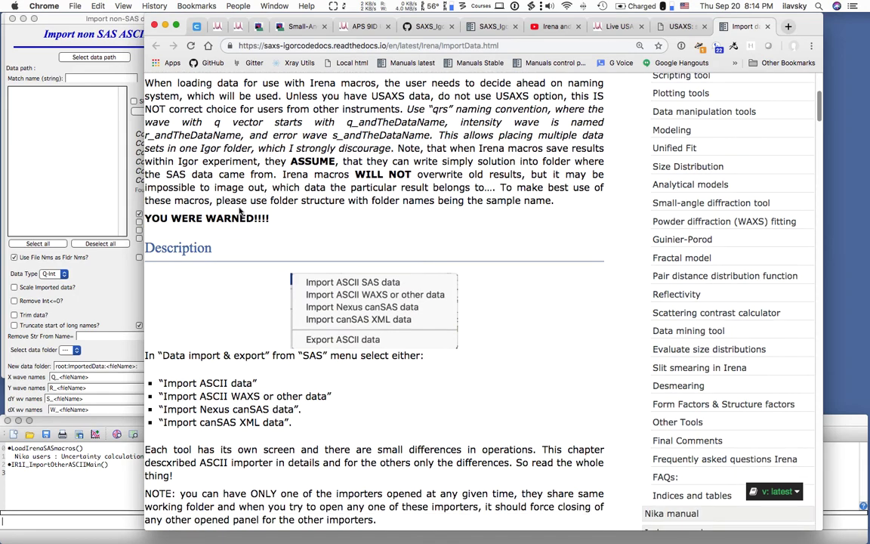
pyautogui.scroll(7, 189, 171)
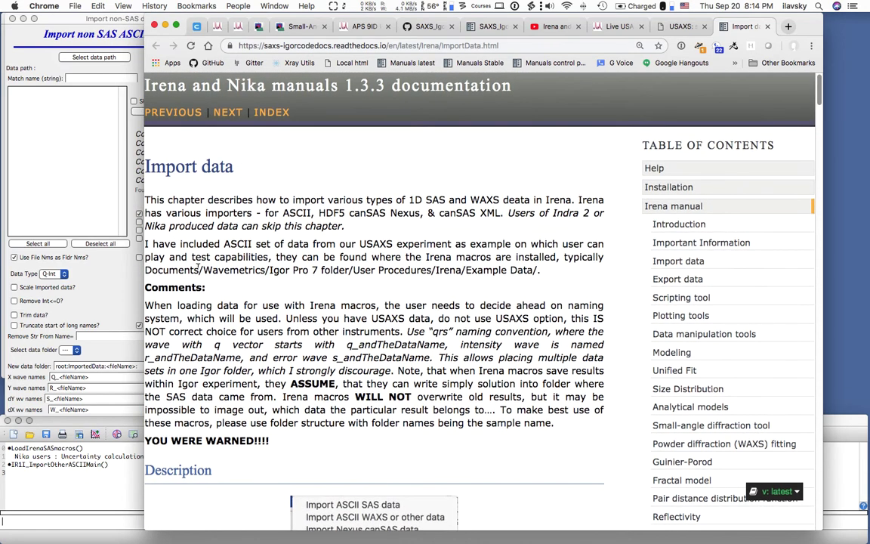
pyautogui.doubleClick(813, 26)
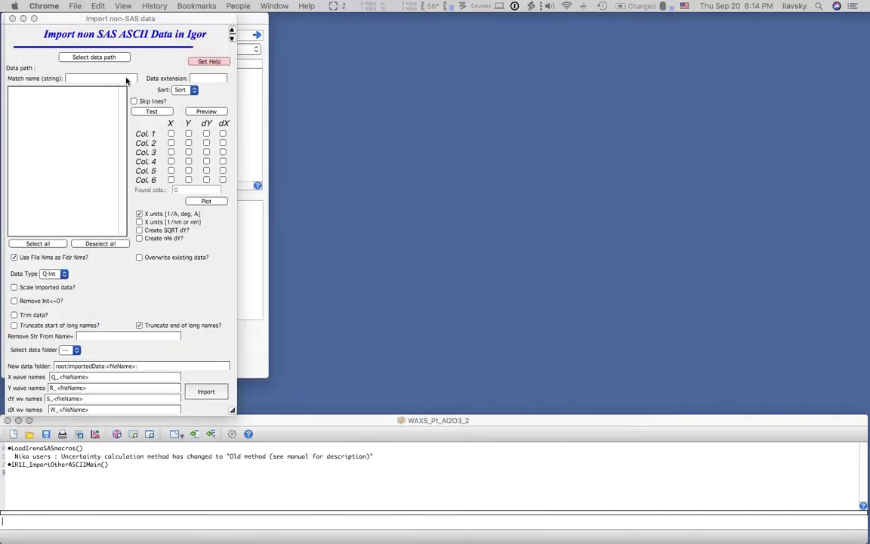
# Set the importer's data path to the WAXS_Pt_Al2O3 folder and restrict the file list to the xye extension.
pyautogui.click(167, 19)
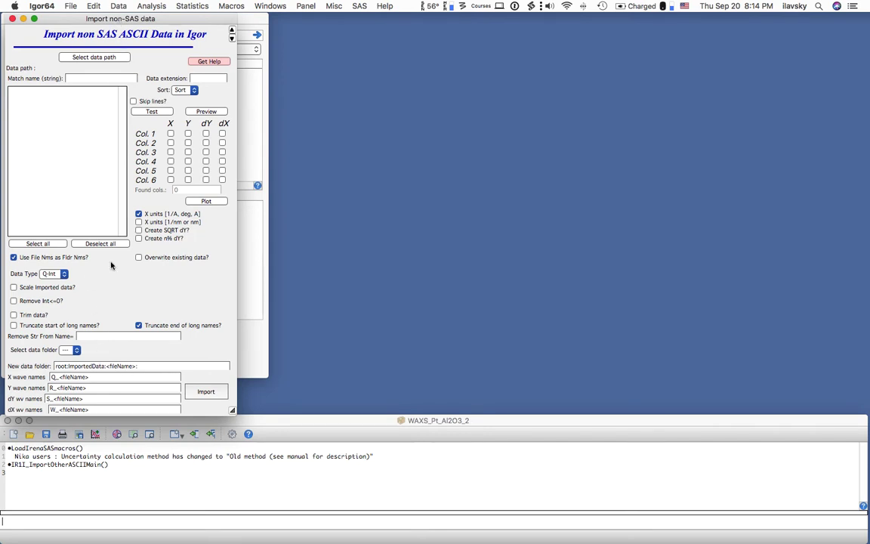
pyautogui.click(93, 56)
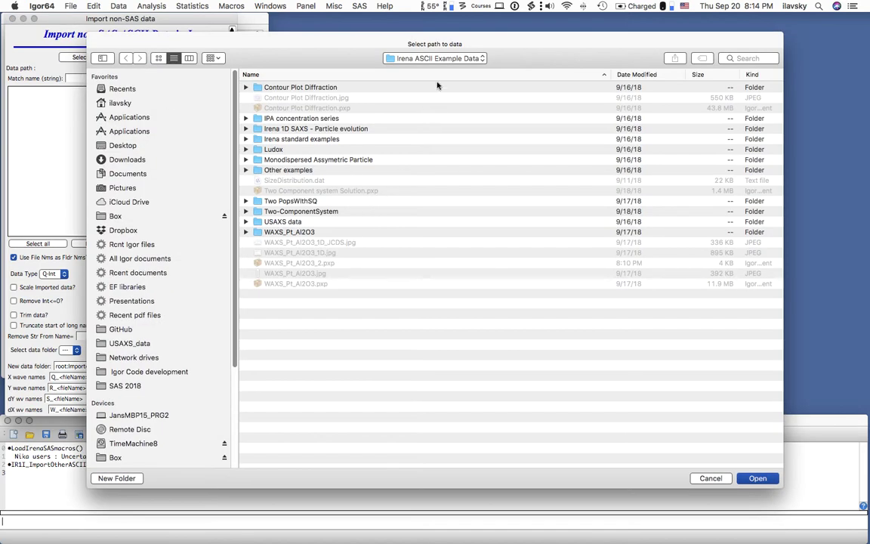
pyautogui.click(448, 60)
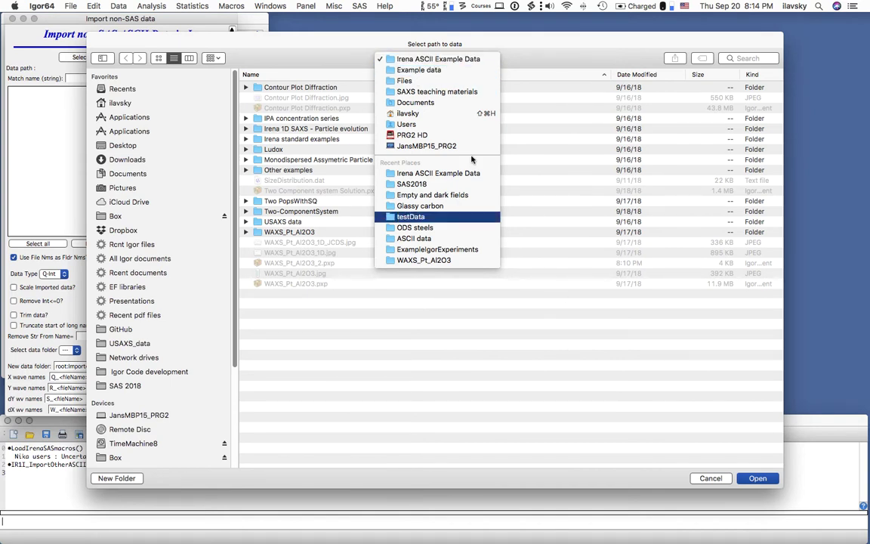
pyautogui.click(441, 60)
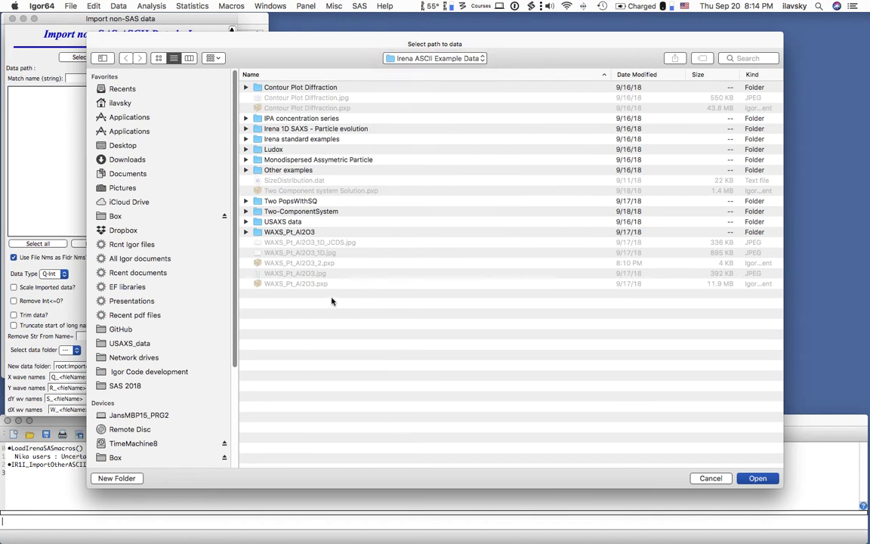
pyautogui.click(301, 236)
pyautogui.doubleClick(301, 236)
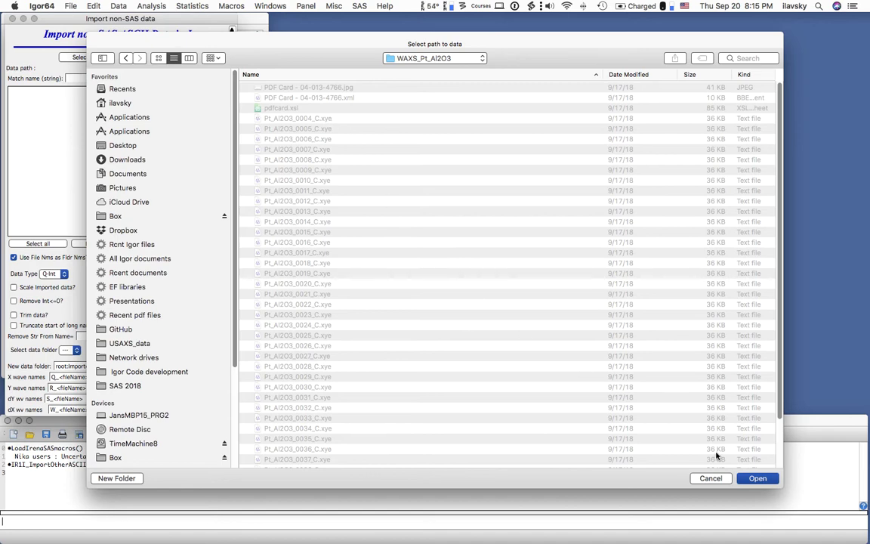
pyautogui.click(758, 479)
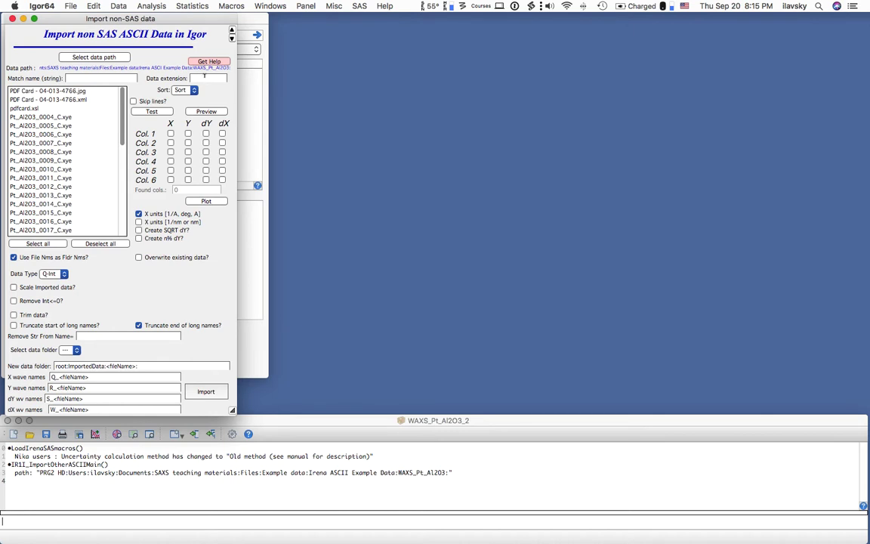
pyautogui.click(204, 77)
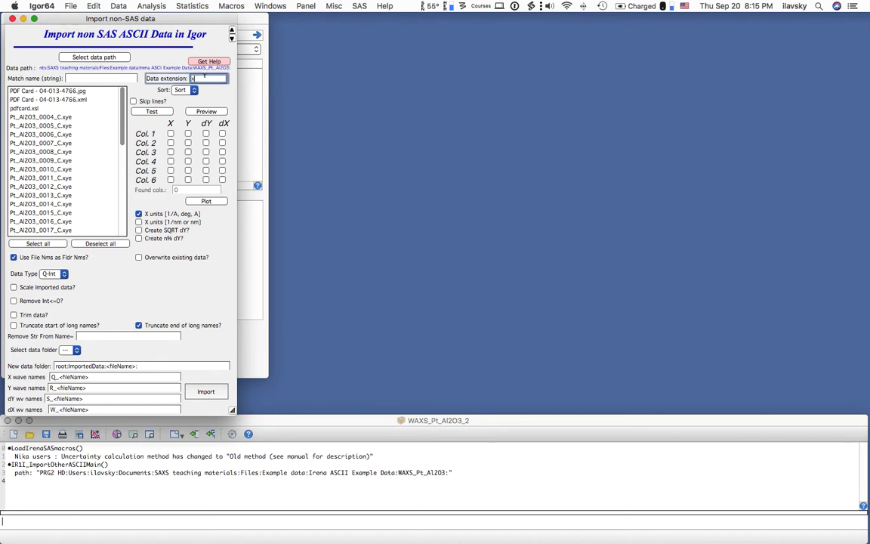
pyautogui.press('Return')
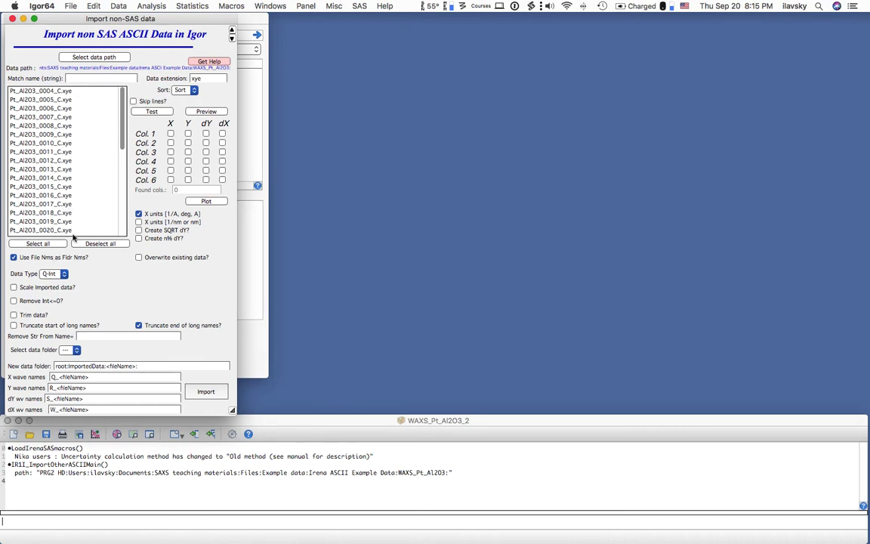
# Test the import of Pt_Al2O3_0004_C.xye and open a preview of its contents.
pyautogui.click(62, 98)
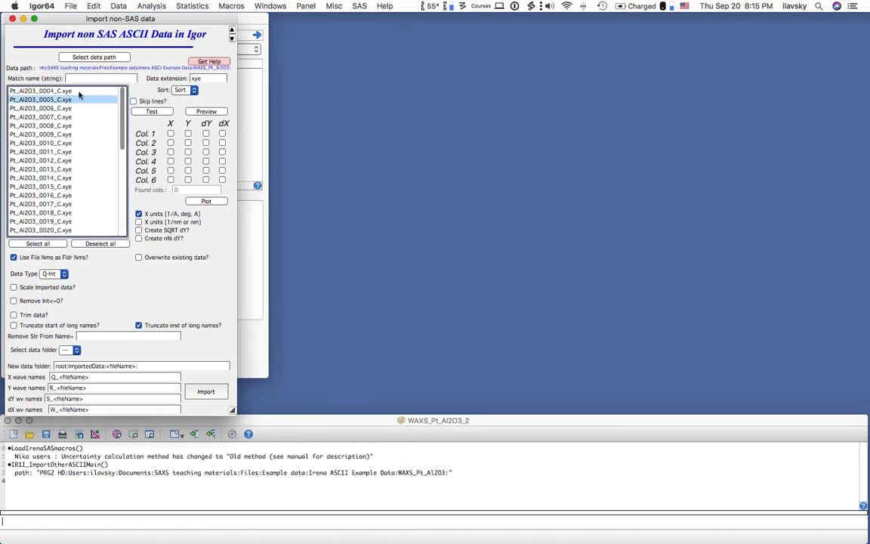
pyautogui.click(64, 89)
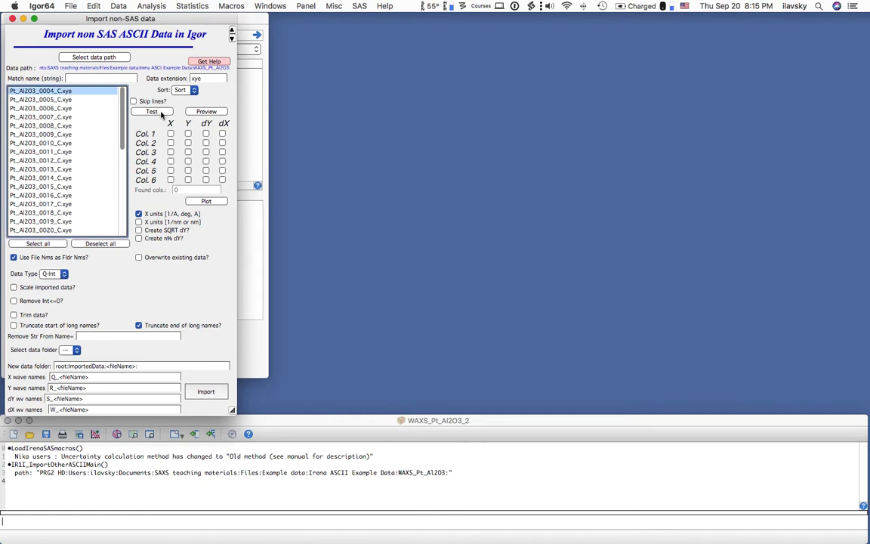
pyautogui.click(160, 114)
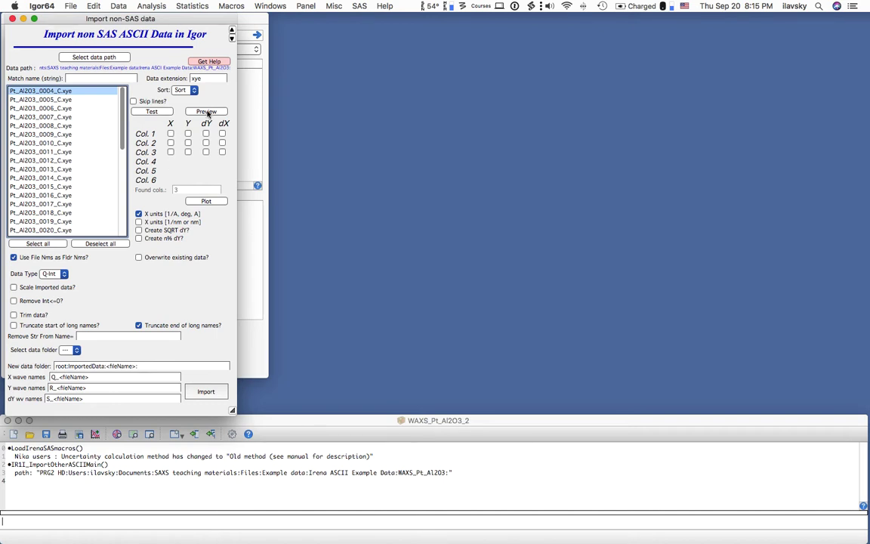
pyautogui.click(207, 111)
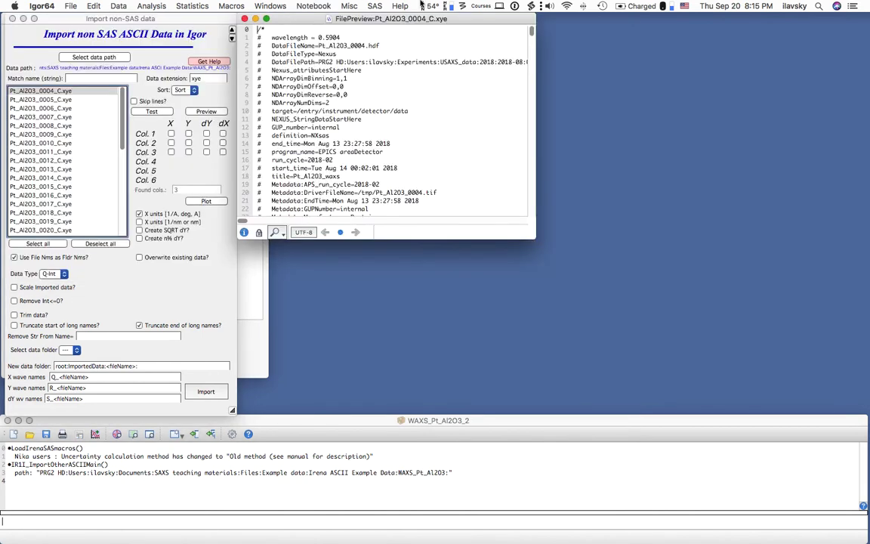
pyautogui.moveTo(380, 12); pyautogui.dragTo(386, 31)
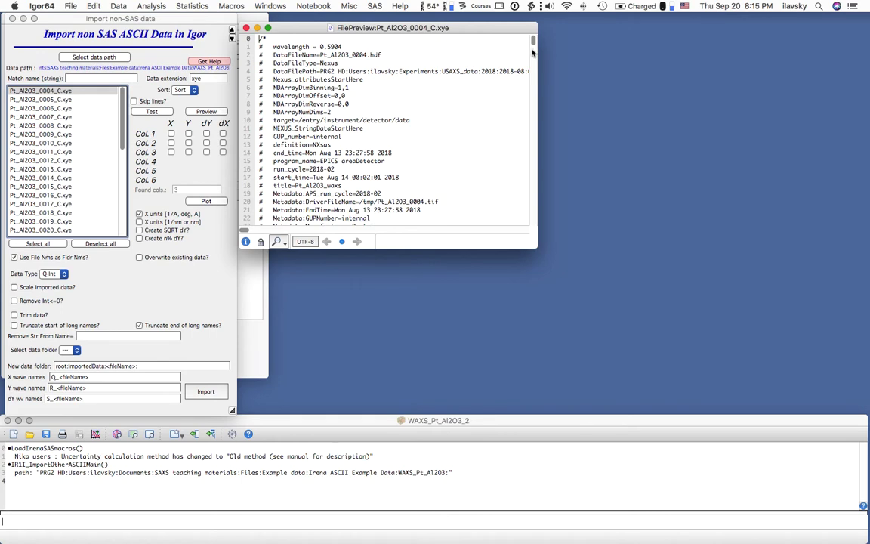
# Find the column headings in the file preview and assign column 1 to X, column 2 to Y and column 3 to dY.
pyautogui.moveTo(533, 40); pyautogui.dragTo(533, 62)
pyautogui.scroll(-15, 484, 68)
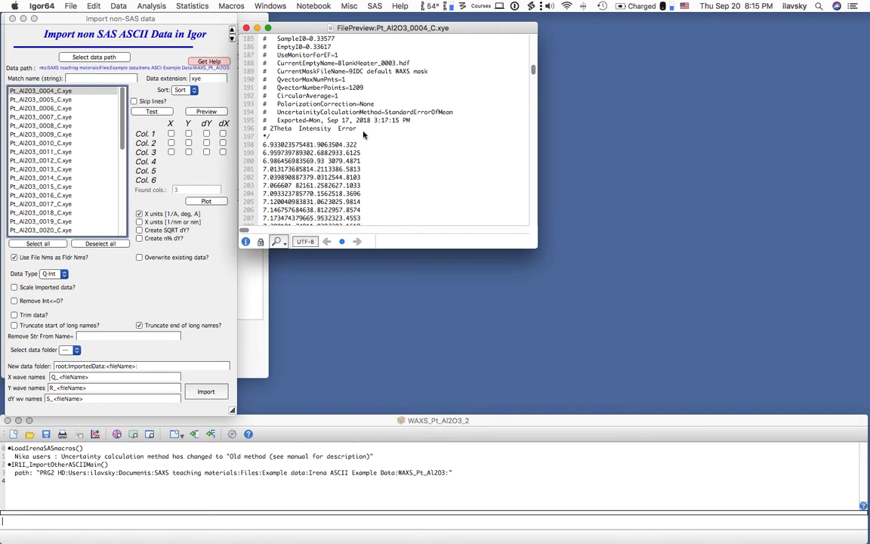
pyautogui.click(172, 136)
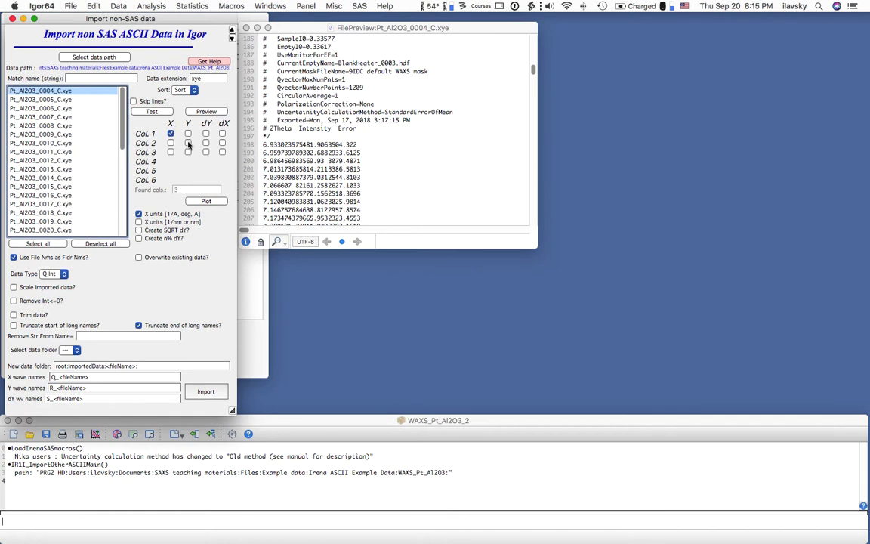
pyautogui.click(188, 143)
pyautogui.click(206, 152)
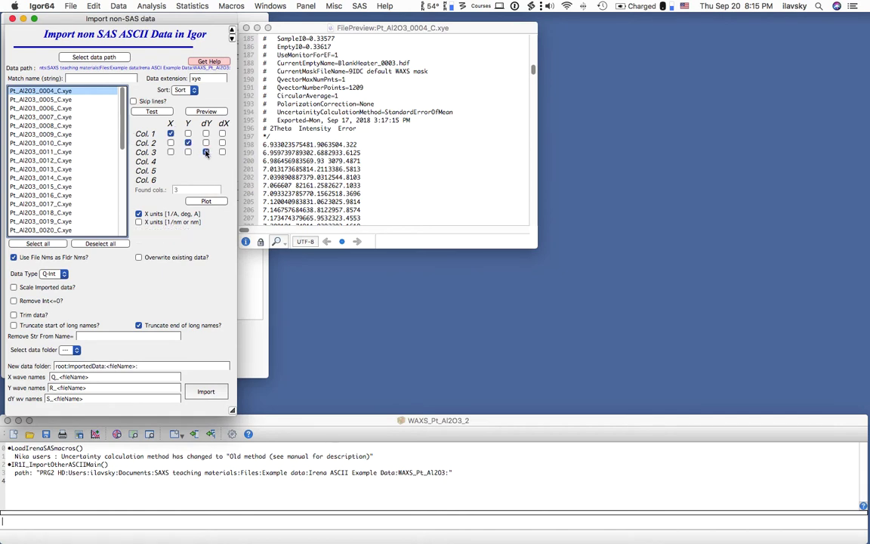
# Plot the tested Pt_Al2O3_0004_C.xye data to check the column assignment, and close the plot.
pyautogui.click(211, 201)
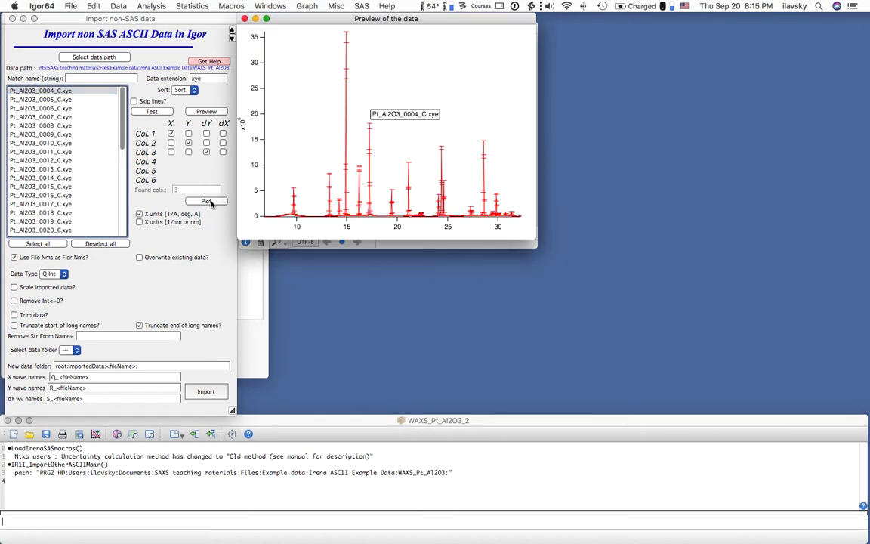
pyautogui.moveTo(391, 19); pyautogui.dragTo(425, 20)
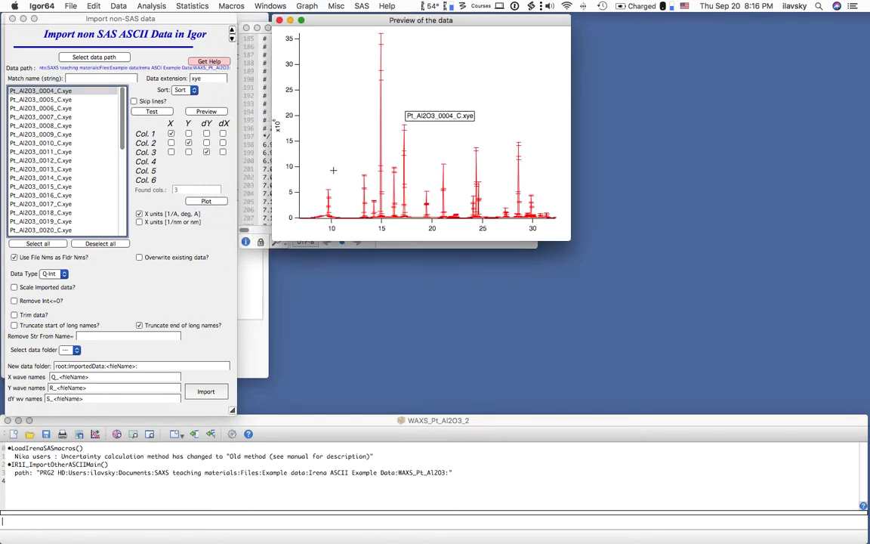
pyautogui.click(251, 25)
# Look up the wavelength at the start of the file preview, set the data type to Tth-Int and the wavelength to 0.5904.
pyautogui.moveTo(274, 30); pyautogui.dragTo(317, 28)
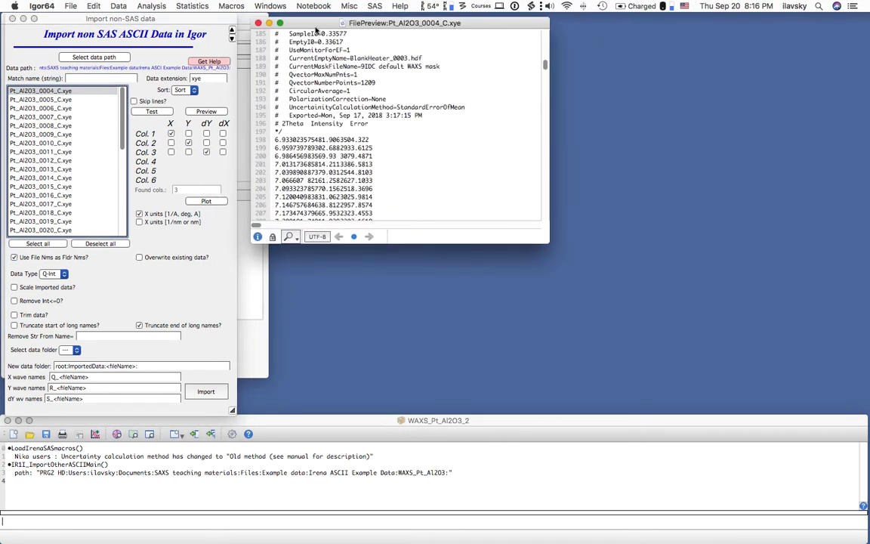
pyautogui.moveTo(545, 67); pyautogui.dragTo(547, 36)
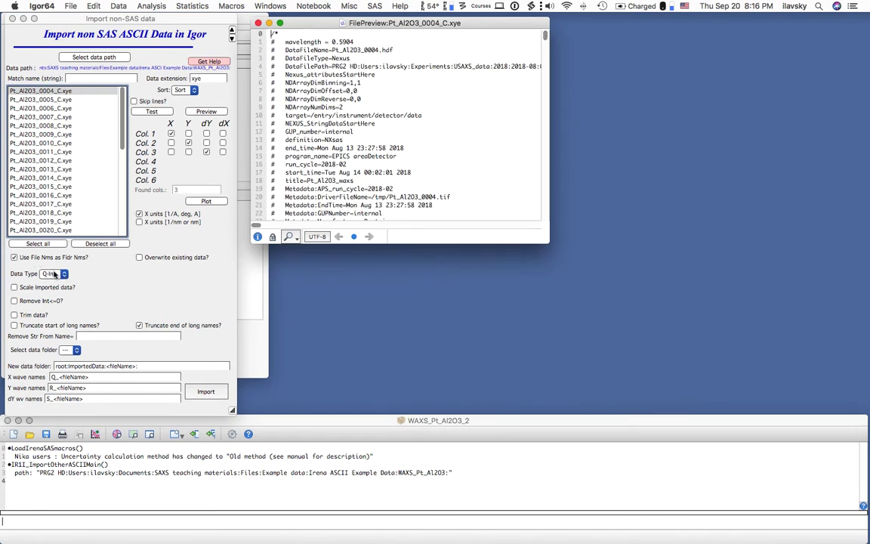
pyautogui.click(55, 275)
pyautogui.click(64, 297)
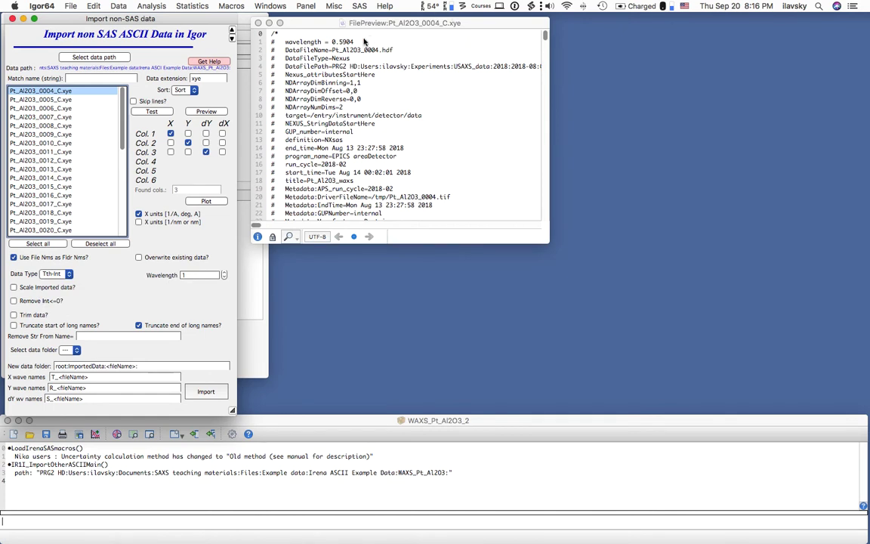
pyautogui.click(199, 275)
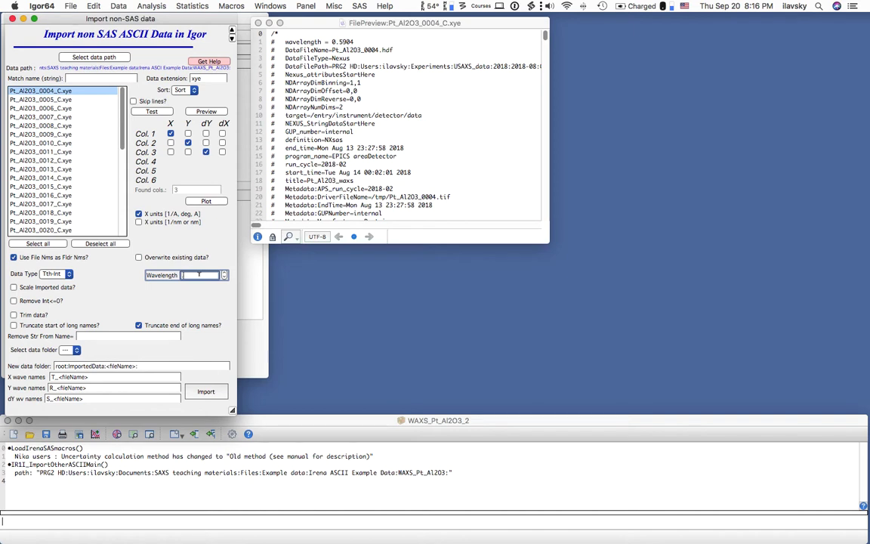
pyautogui.write('0.5904')
pyautogui.press('Return')
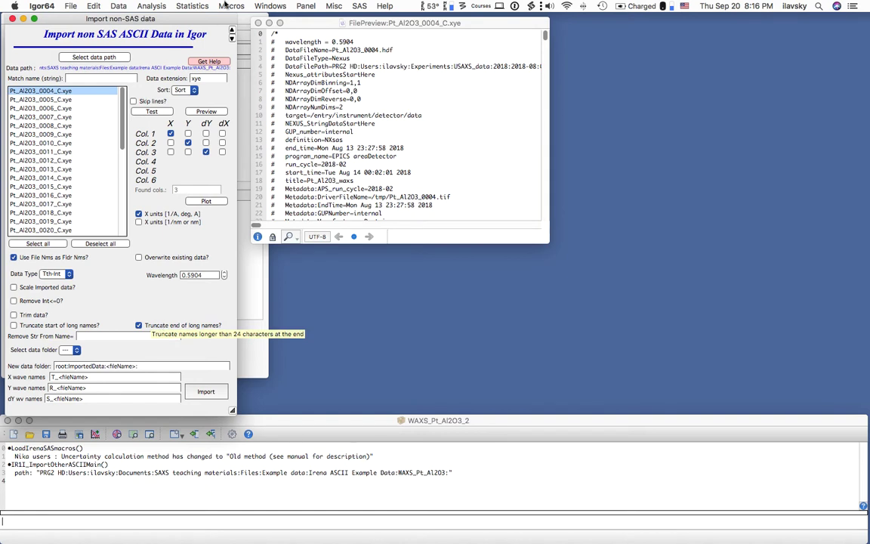
# Open the Irena/Nika fonts, uncertainties and names configuration, review the long names option, and close it.
pyautogui.click(361, 6)
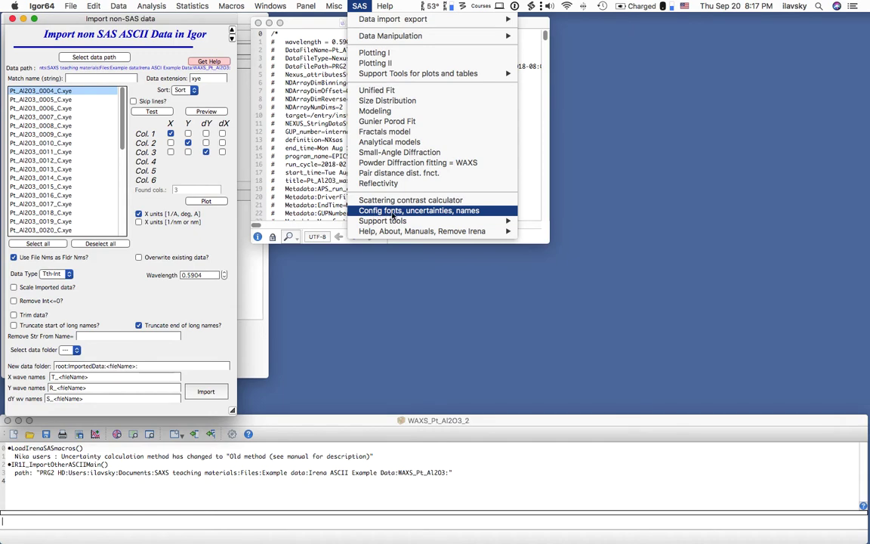
pyautogui.click(445, 214)
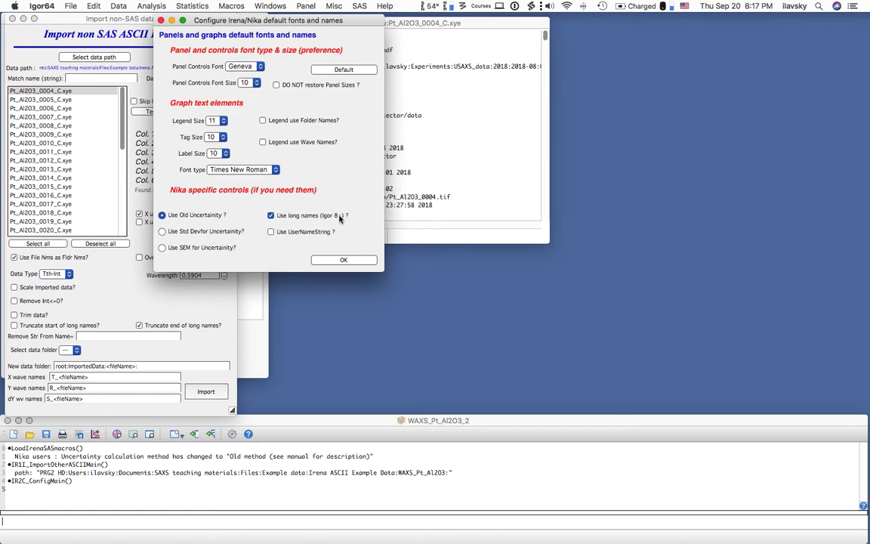
pyautogui.click(344, 259)
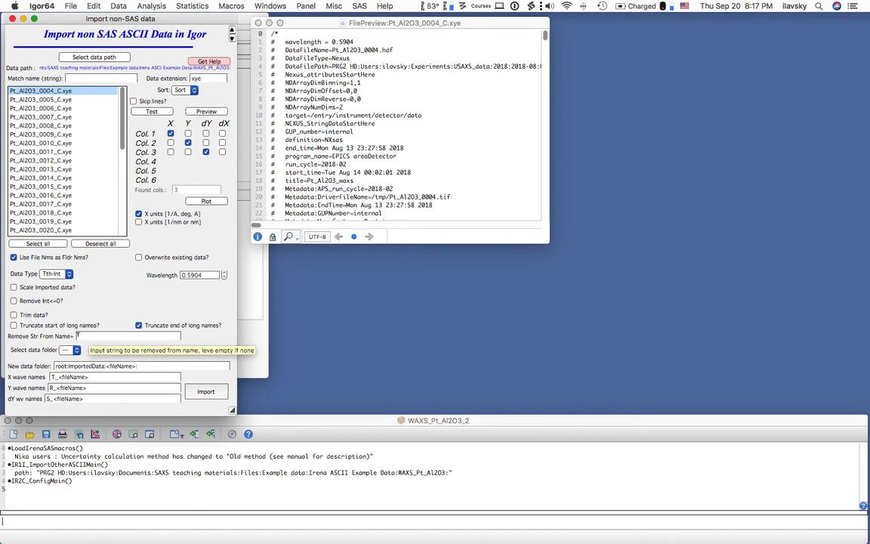
# Leave the string removal for names empty and set the new data folder to root:WAXS:<fileName>:.
pyautogui.click(129, 335)
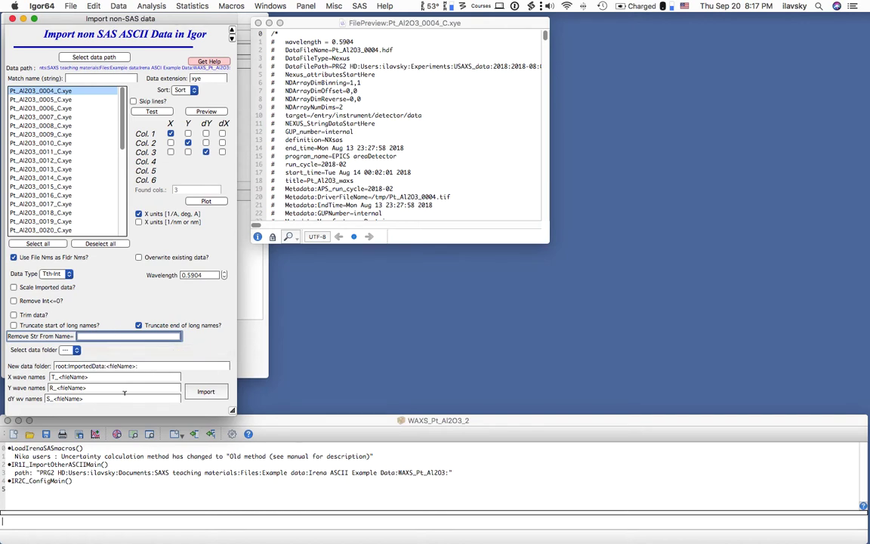
pyautogui.doubleClick(90, 365)
pyautogui.write('WAXS')
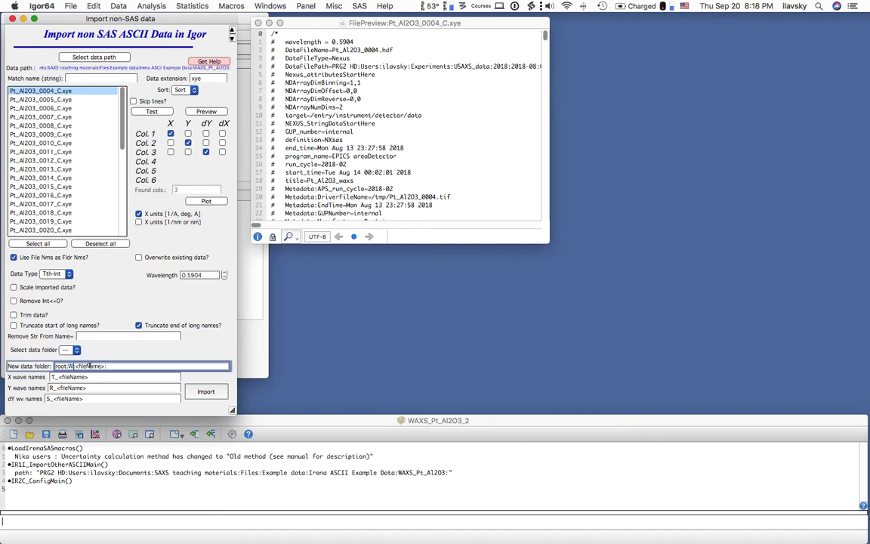
pyautogui.press('Return')
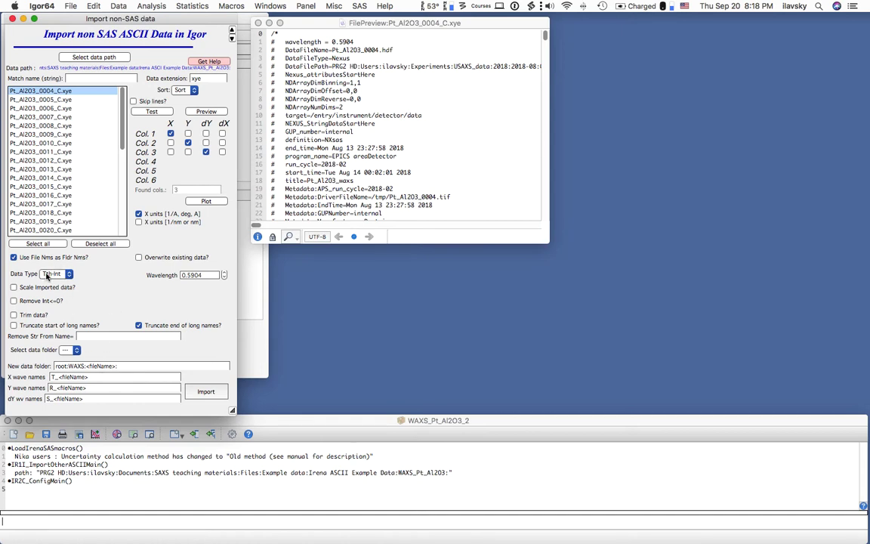
# Review the available data types, keep Tth-Int, and check the prefixes of the X, Y and dY wave names.
pyautogui.click(53, 274)
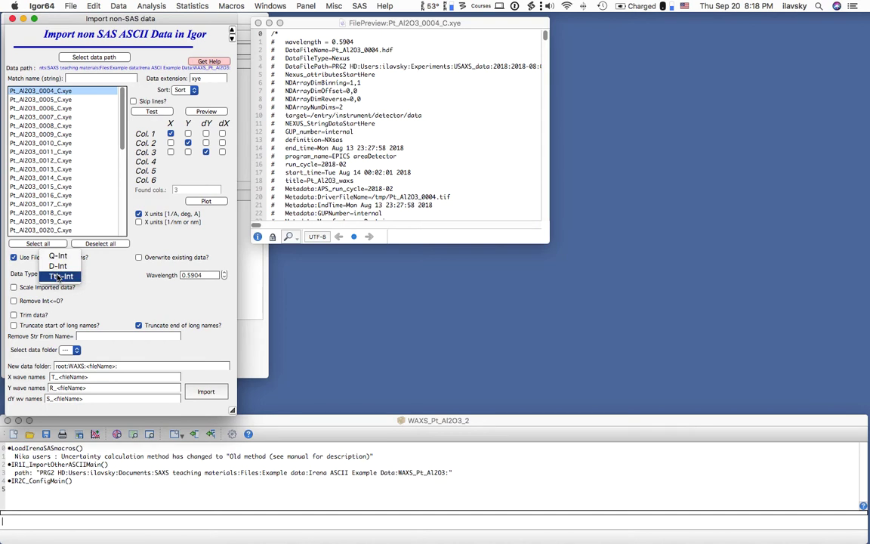
pyautogui.click(59, 276)
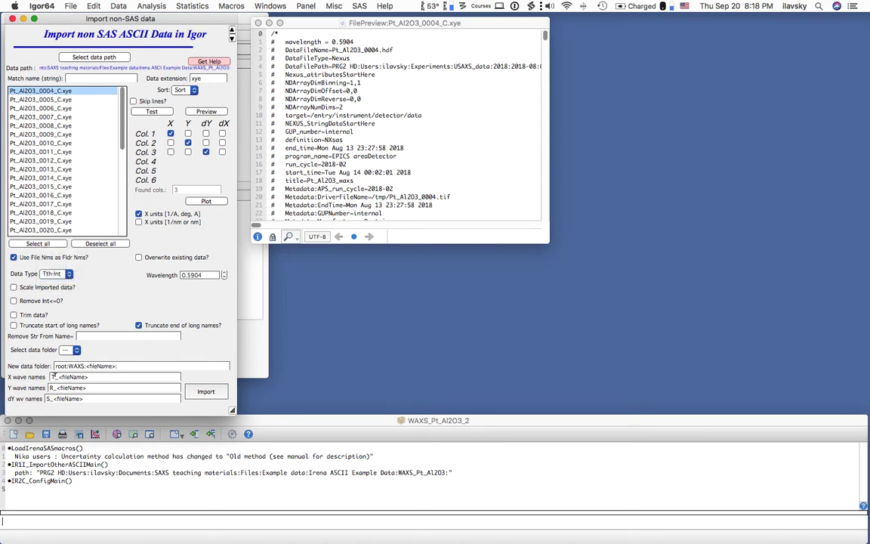
pyautogui.click(54, 376)
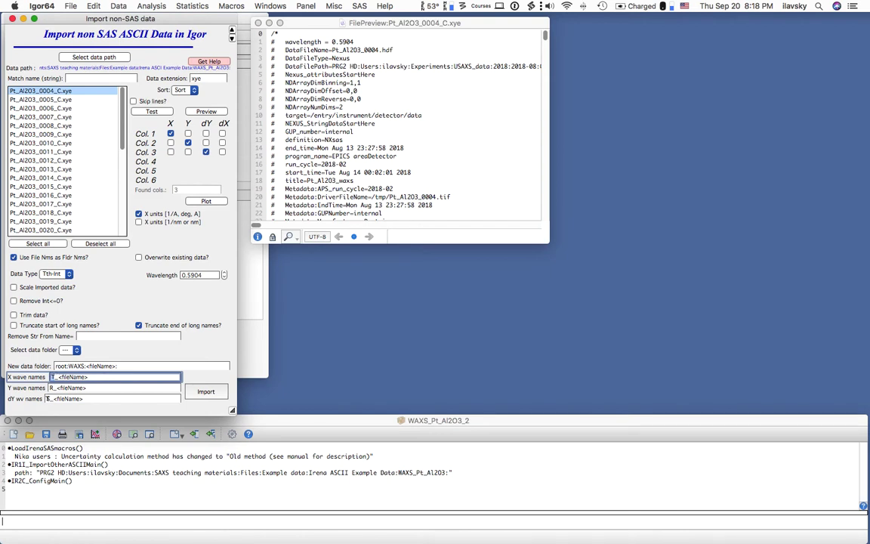
pyautogui.click(168, 352)
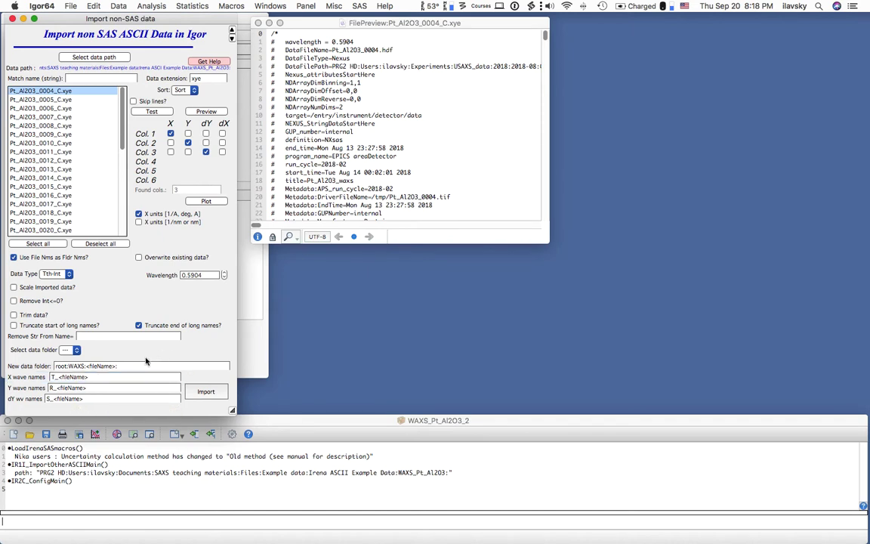
# Select all the listed xye files, close the file preview, and import the data.
pyautogui.click(38, 243)
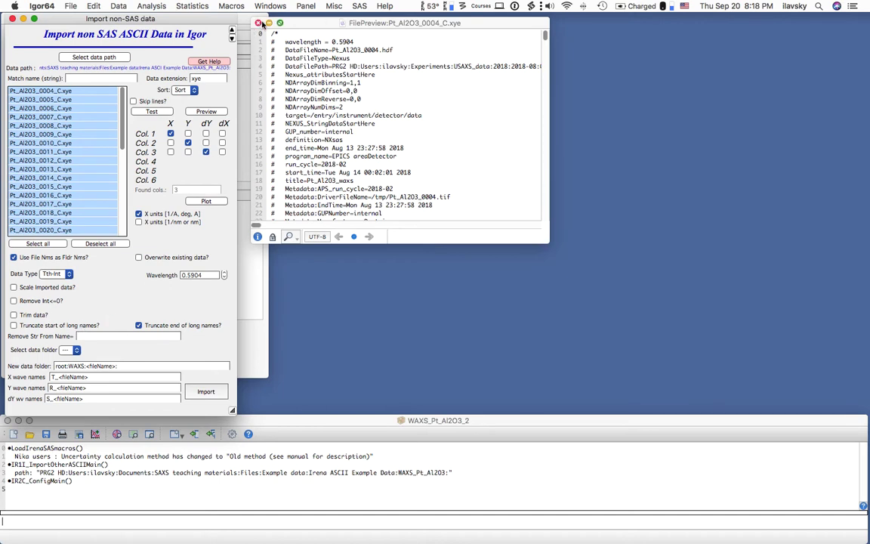
pyautogui.click(259, 24)
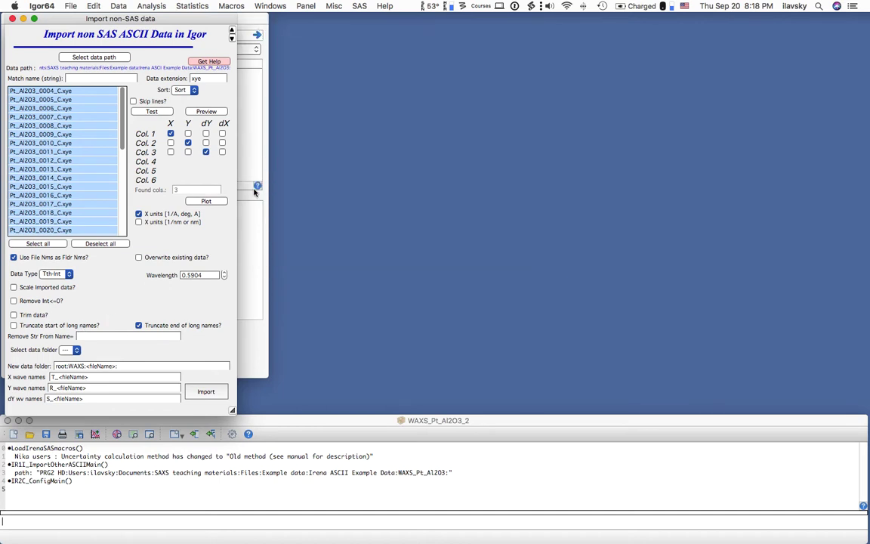
pyautogui.click(202, 394)
# Look back through the import log in the history to the record of Pt_Al2O3_0035_C.xye.
pyautogui.click(175, 489)
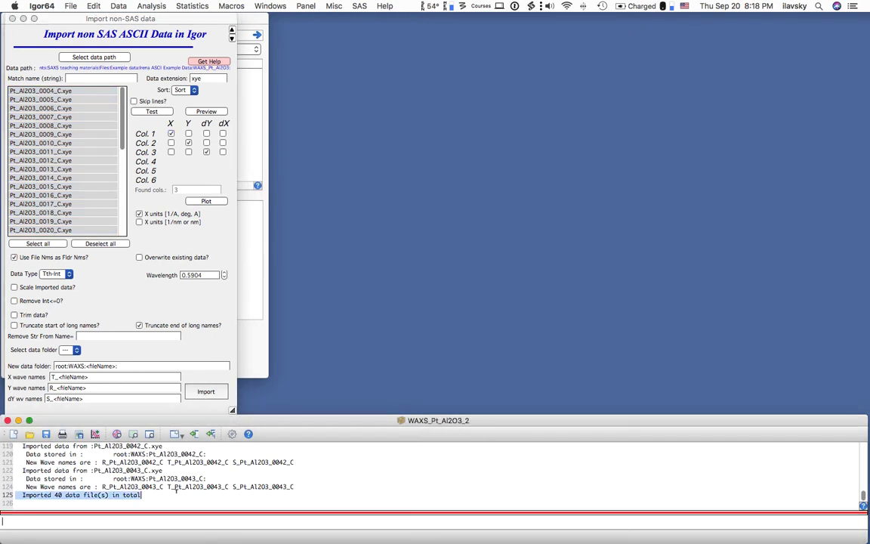
pyautogui.scroll(3, 175, 490)
pyautogui.scroll(3, 176, 490)
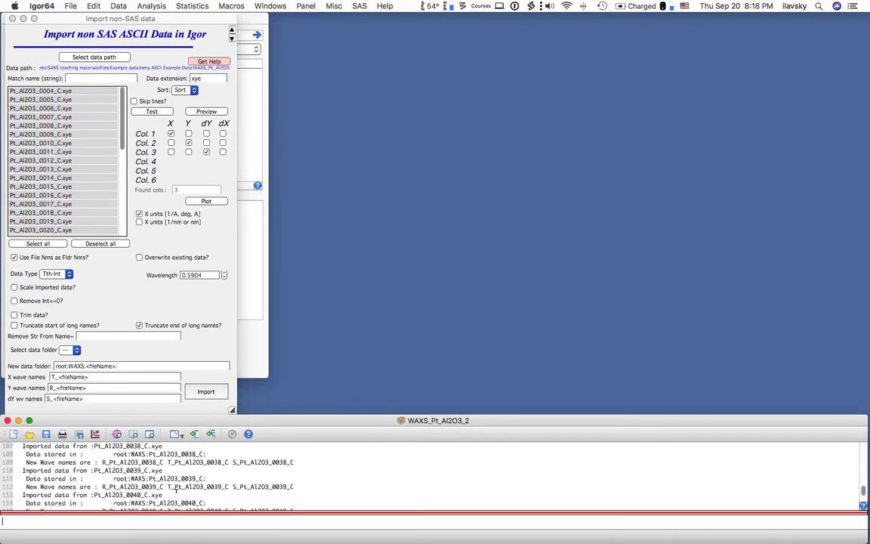
pyautogui.scroll(3, 78, 479)
pyautogui.moveTo(14, 470); pyautogui.dragTo(164, 471)
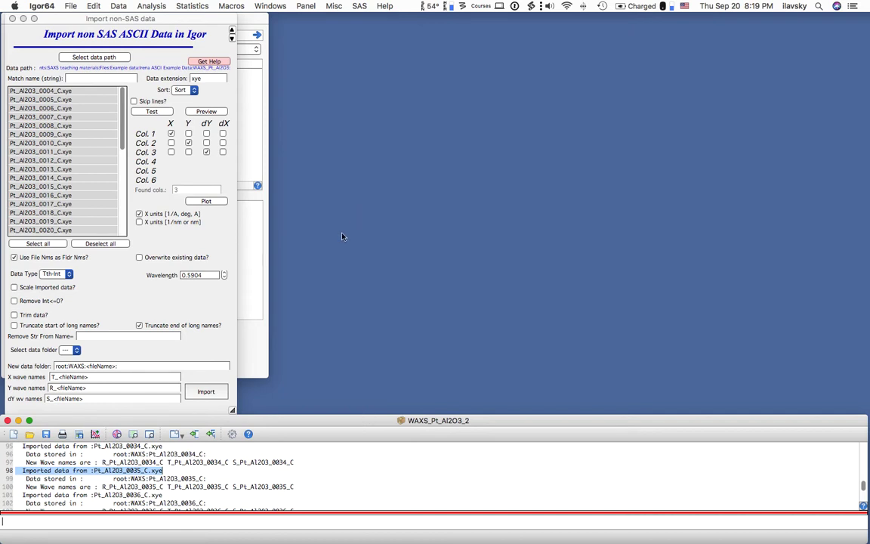
pyautogui.click(270, 7)
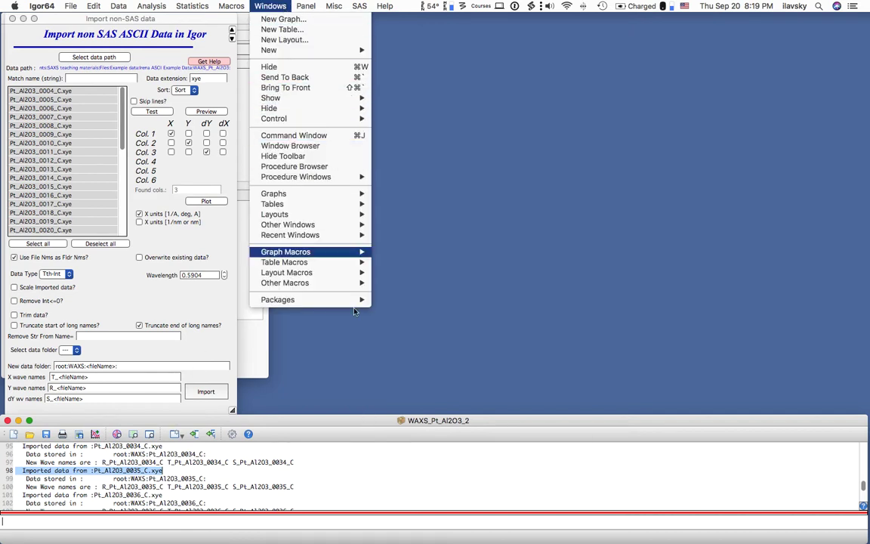
pyautogui.click(353, 414)
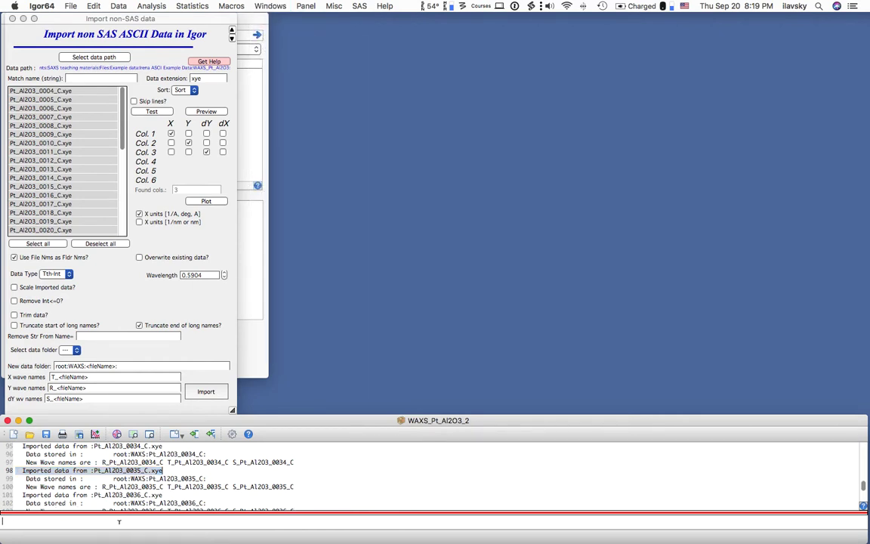
# Examine the storage folder and the R, T and S wave names logged for Pt_Al2O3_0035_C.xye, and return to the log's end.
pyautogui.click(9, 471)
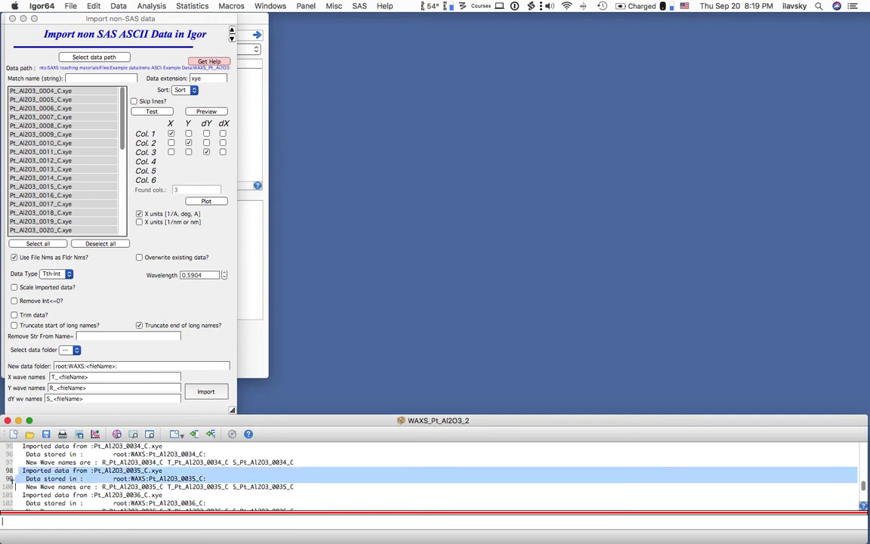
pyautogui.hotkey('shift', 'Down')
pyautogui.hotkey('shift', 'Down')
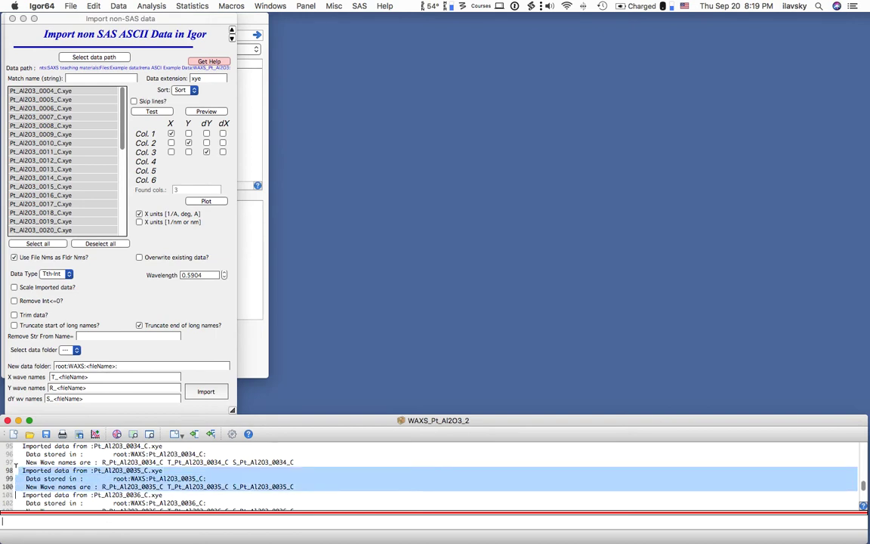
pyautogui.click(12, 471)
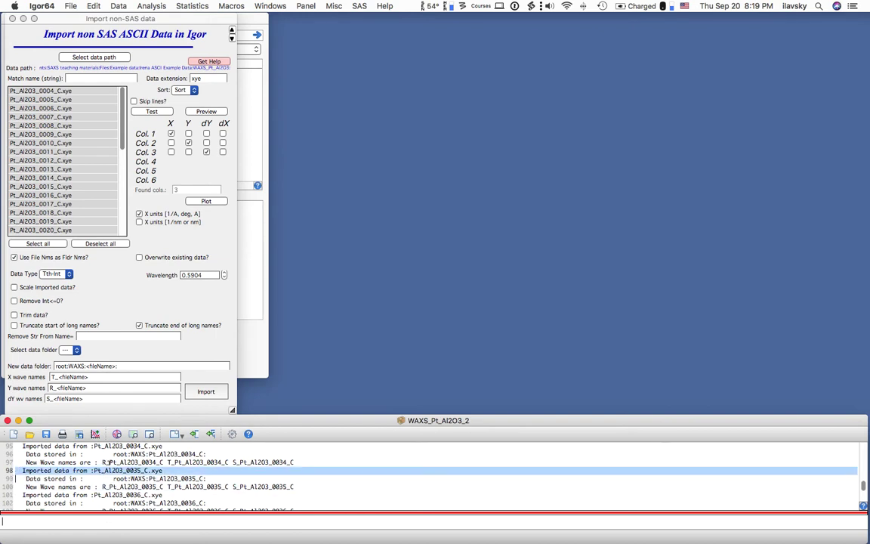
pyautogui.click(19, 478)
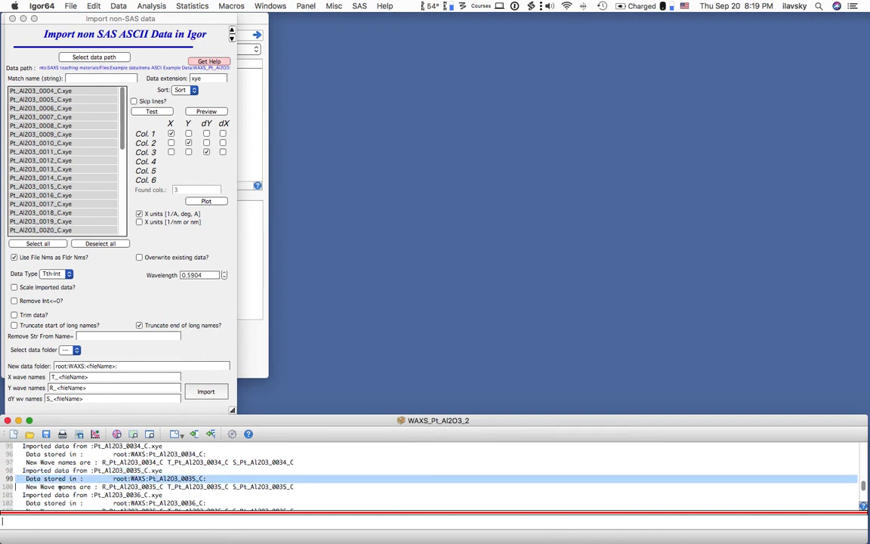
pyautogui.doubleClick(161, 486)
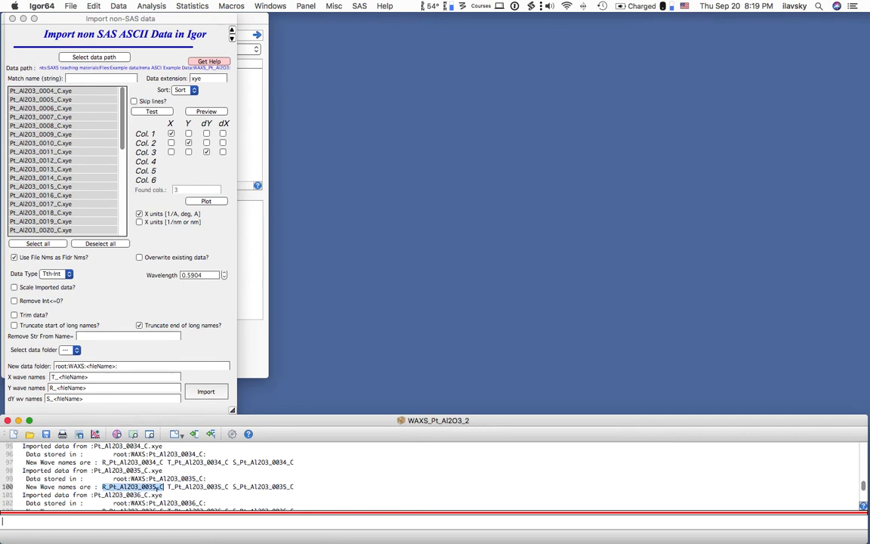
pyautogui.doubleClick(184, 486)
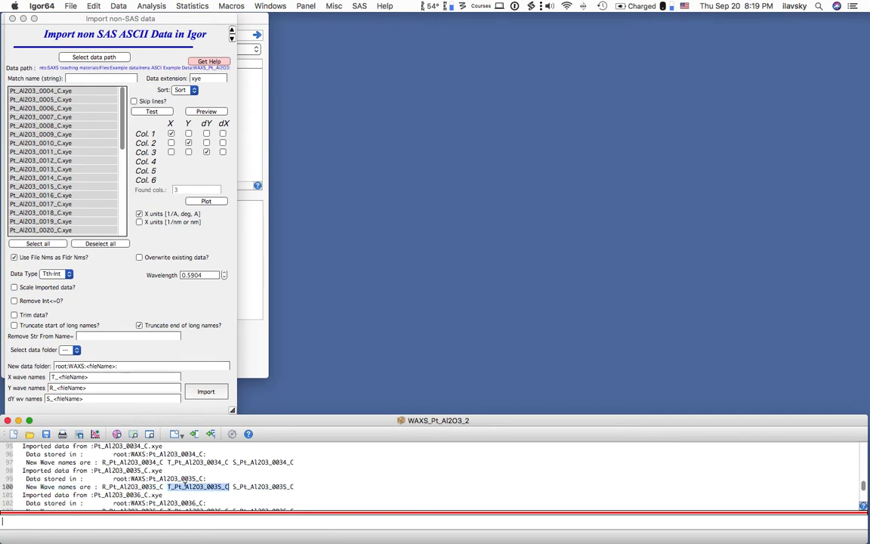
pyautogui.doubleClick(260, 487)
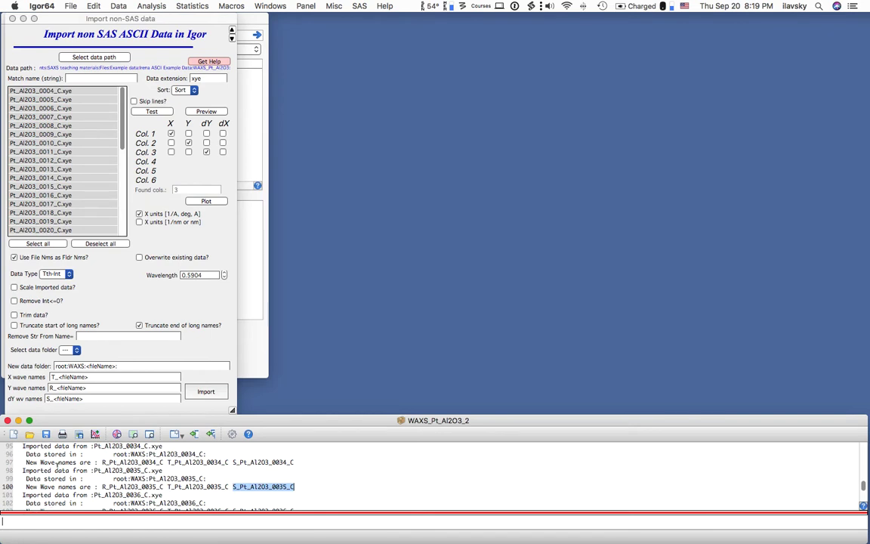
pyautogui.scroll(-8, 866, 486)
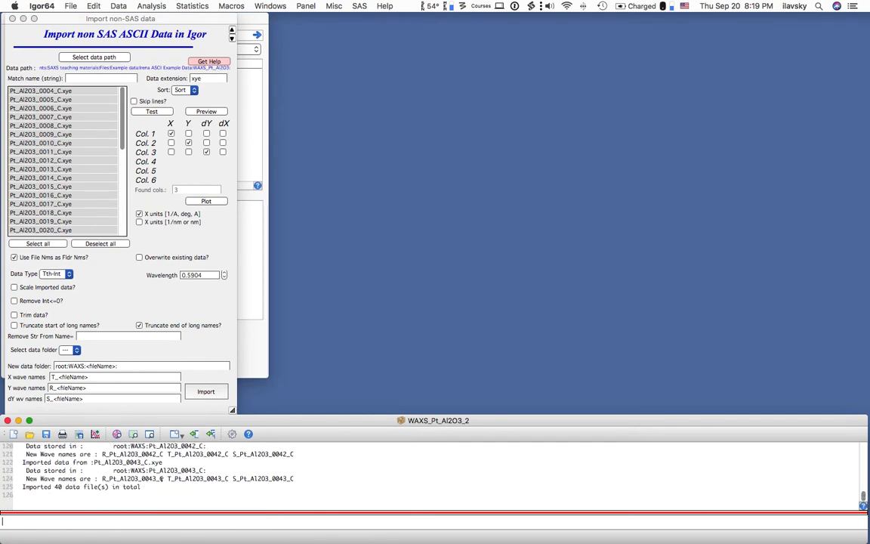
# Close the non-SAS data import panel and bring up a fresh Data Browser.
pyautogui.click(218, 314)
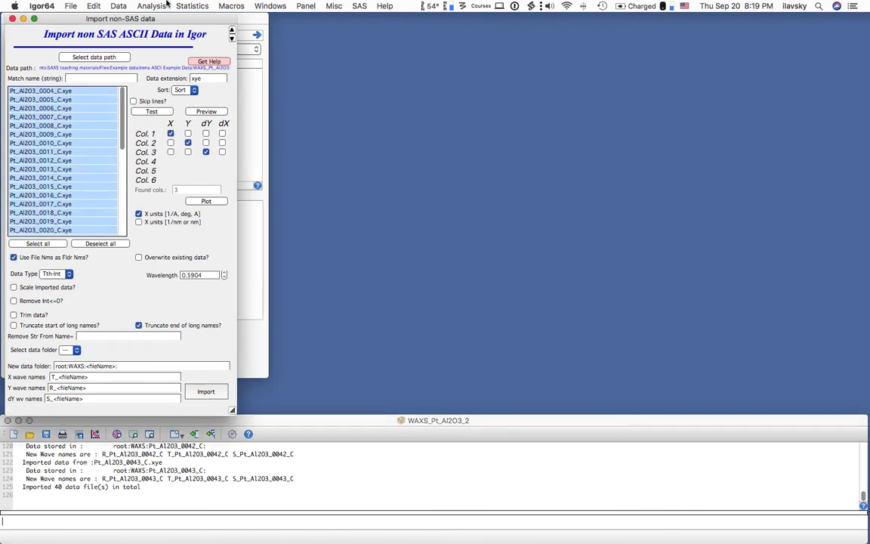
pyautogui.click(12, 18)
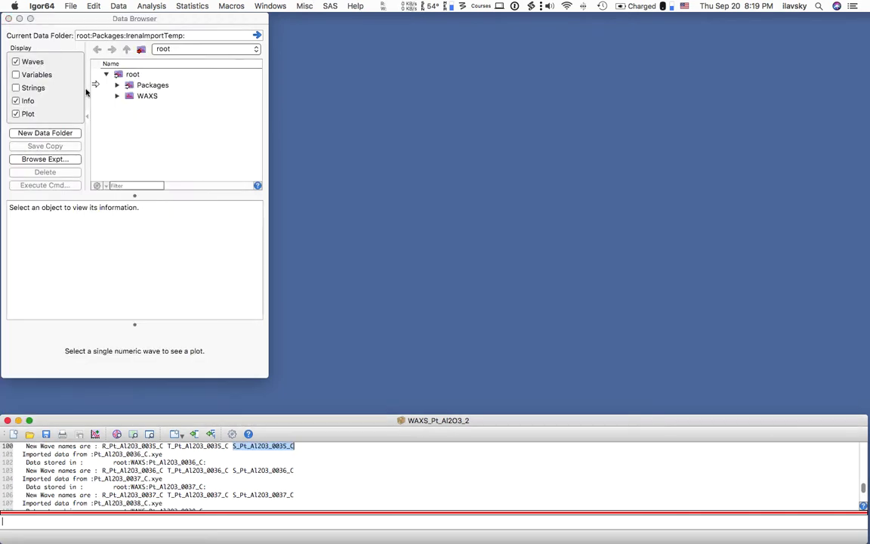
pyautogui.click(98, 21)
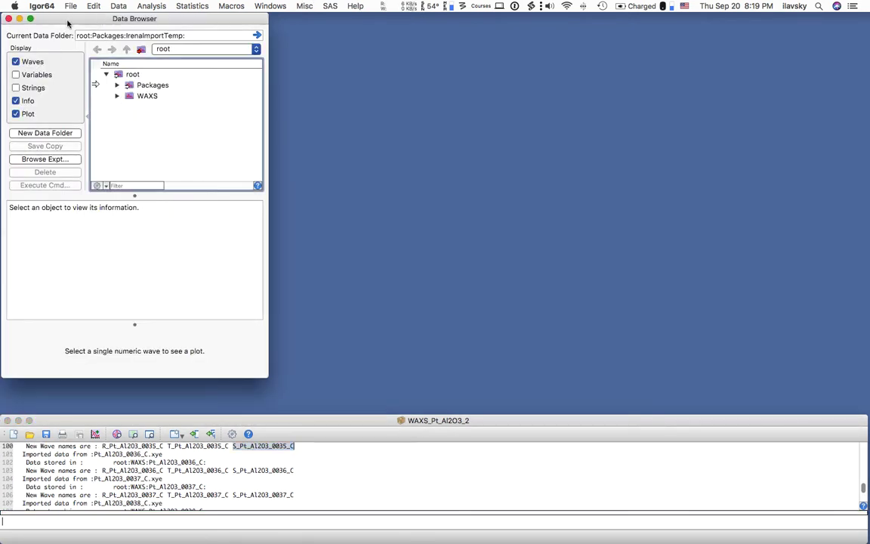
pyautogui.click(8, 19)
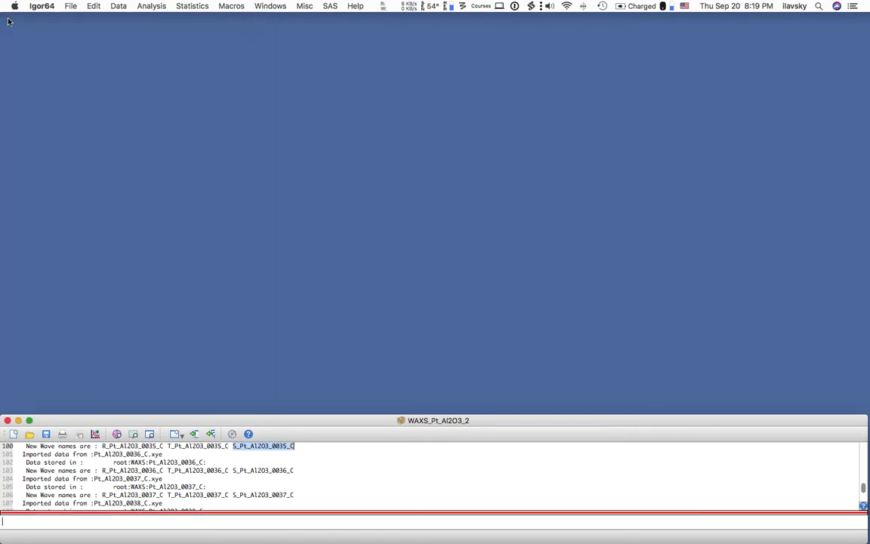
pyautogui.click(119, 7)
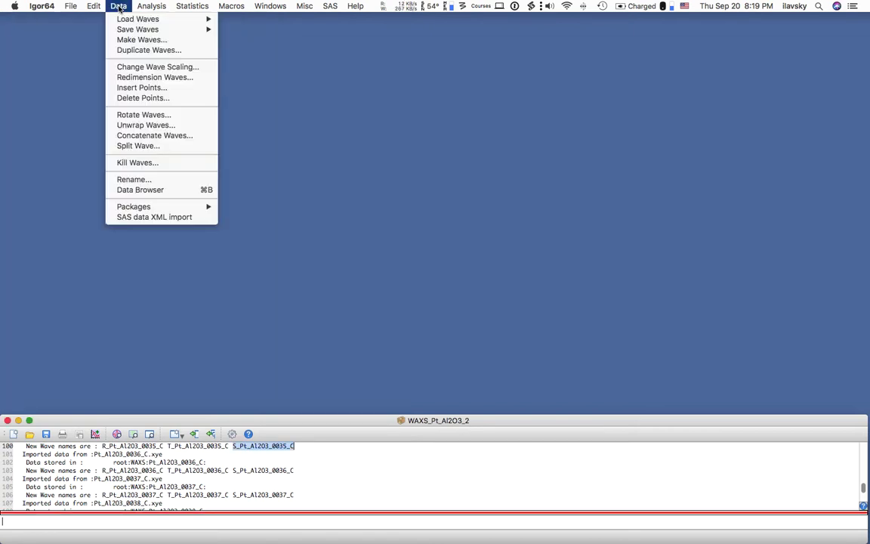
pyautogui.click(139, 191)
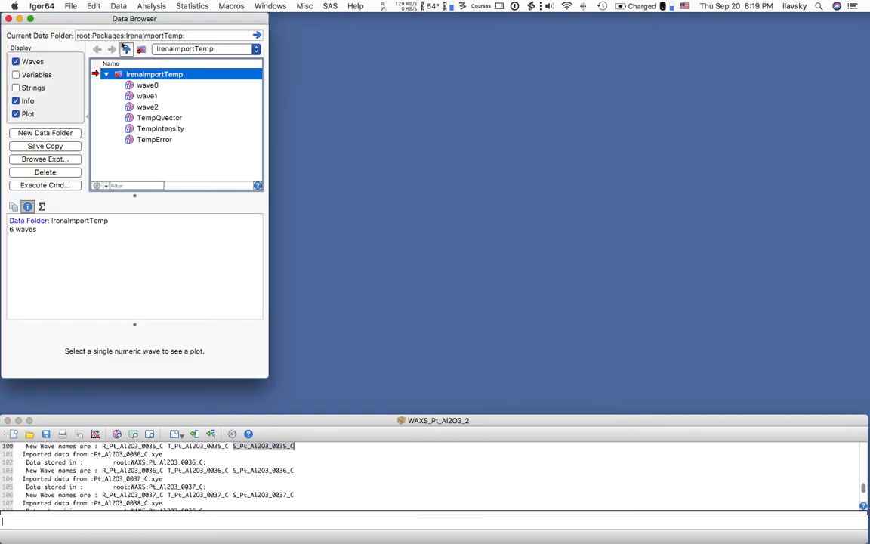
# Show the root folder in the Data Browser, expand WAXS, and enlarge the list of imported data folders.
pyautogui.click(160, 47)
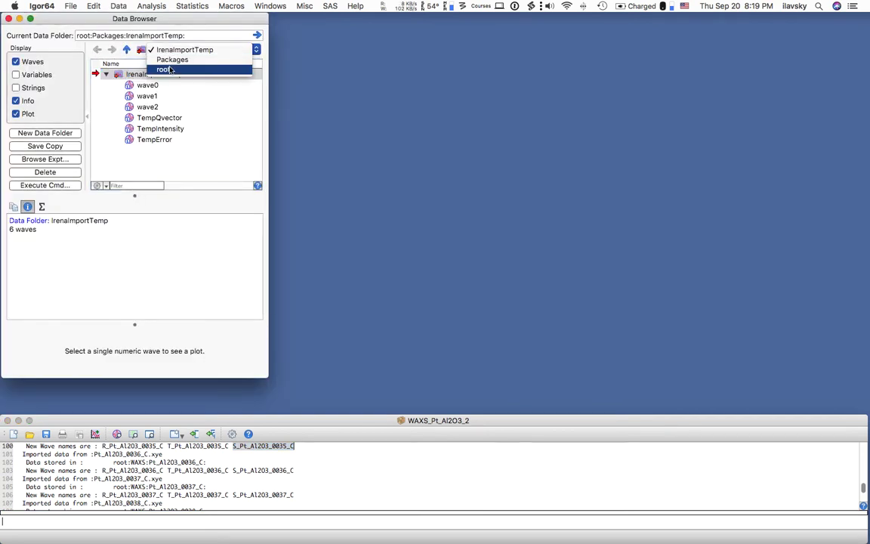
pyautogui.click(167, 69)
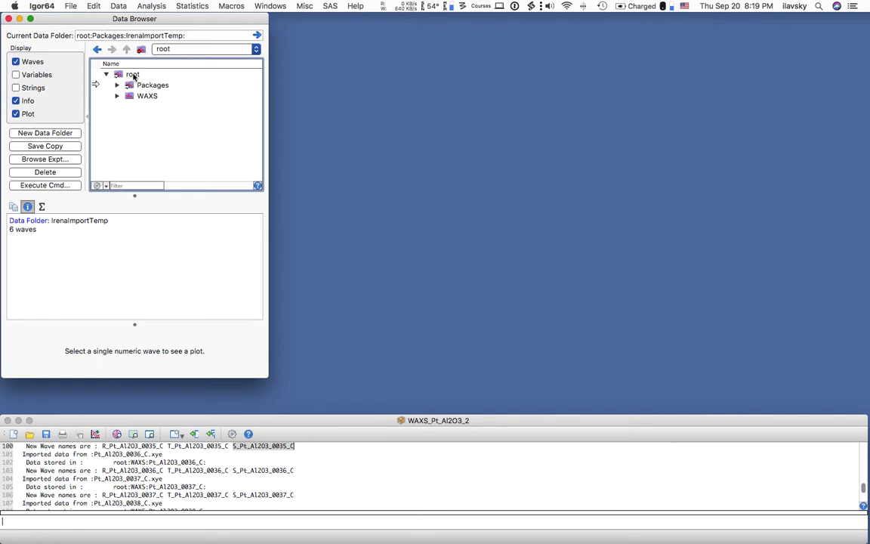
pyautogui.doubleClick(142, 99)
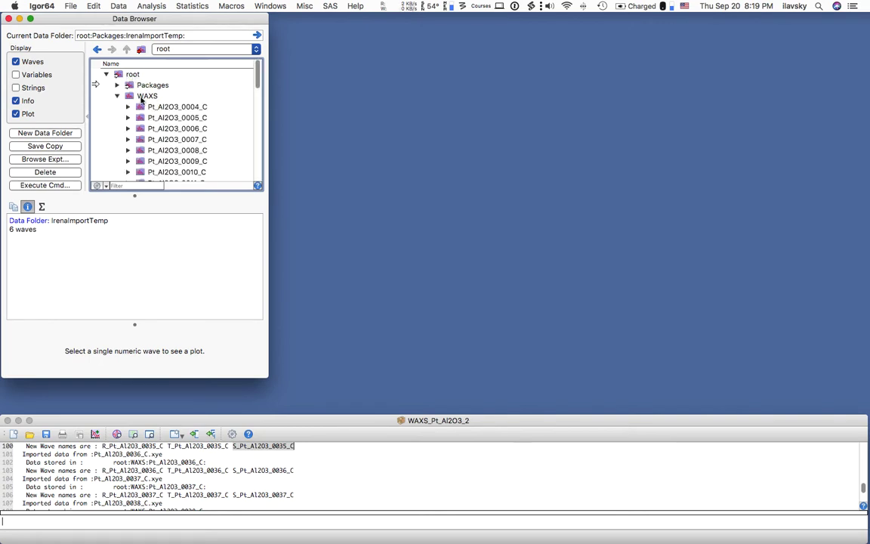
pyautogui.moveTo(147, 197); pyautogui.dragTo(146, 218)
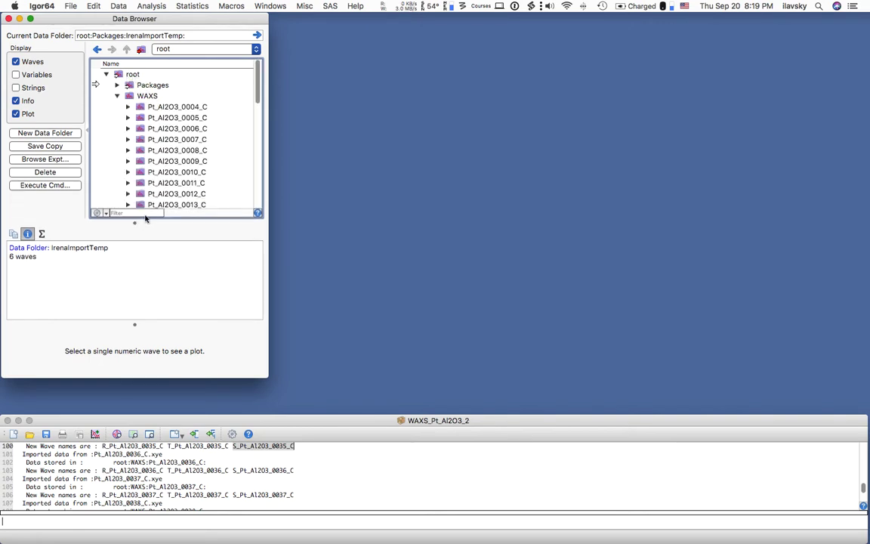
# Inspect the information and plot previews of the T, R and S waves in Pt_Al2O3_0005_C, then collapse the folder and enlarge the browser.
pyautogui.click(129, 117)
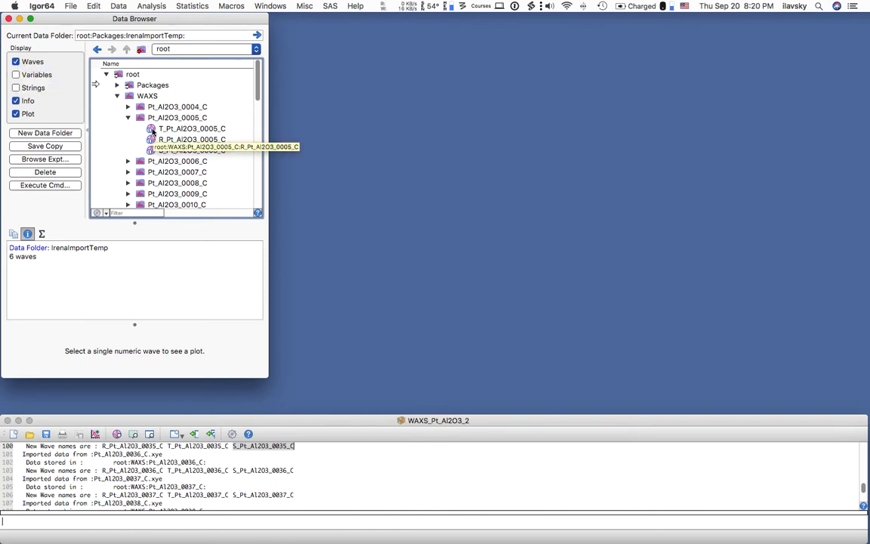
pyautogui.click(154, 130)
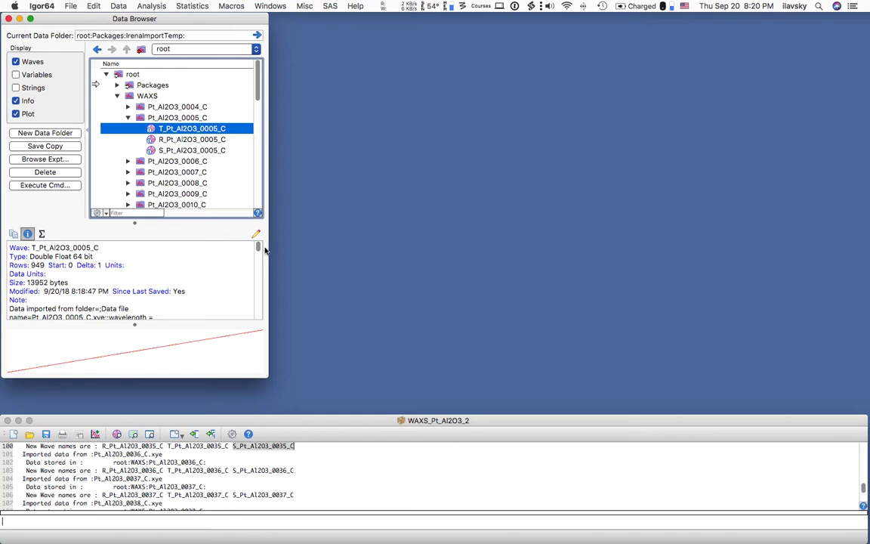
pyautogui.moveTo(258, 247)
pyautogui.mouseDown()
pyautogui.moveTo(255, 323)
pyautogui.moveTo(256, 247)
pyautogui.mouseUp()
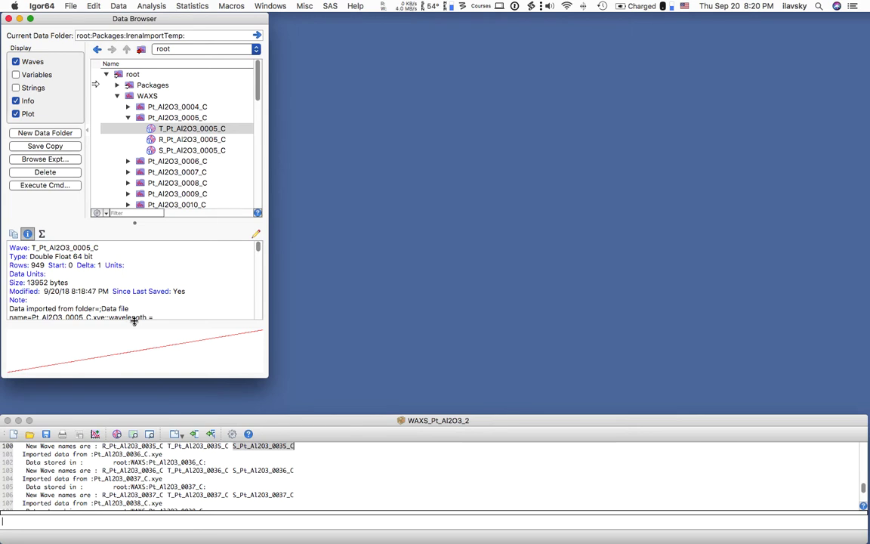
pyautogui.moveTo(135, 325); pyautogui.dragTo(135, 293)
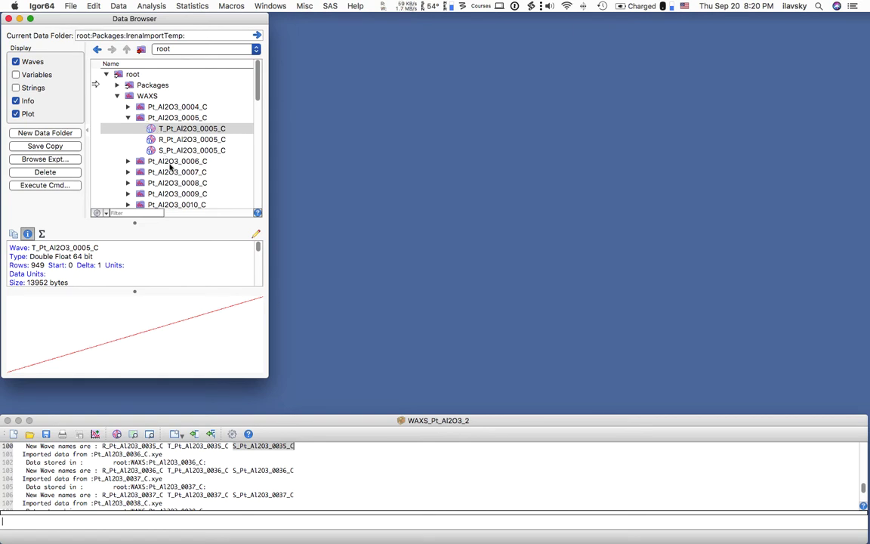
pyautogui.click(155, 143)
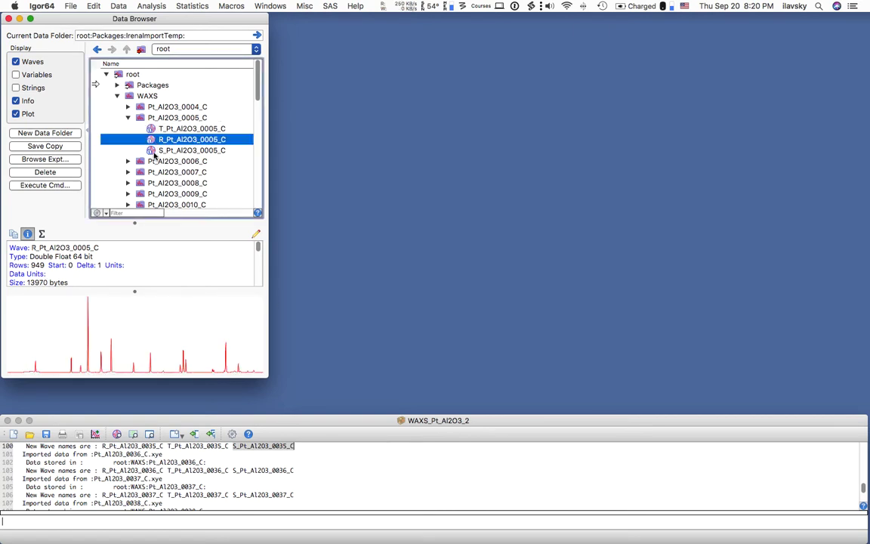
pyautogui.click(155, 154)
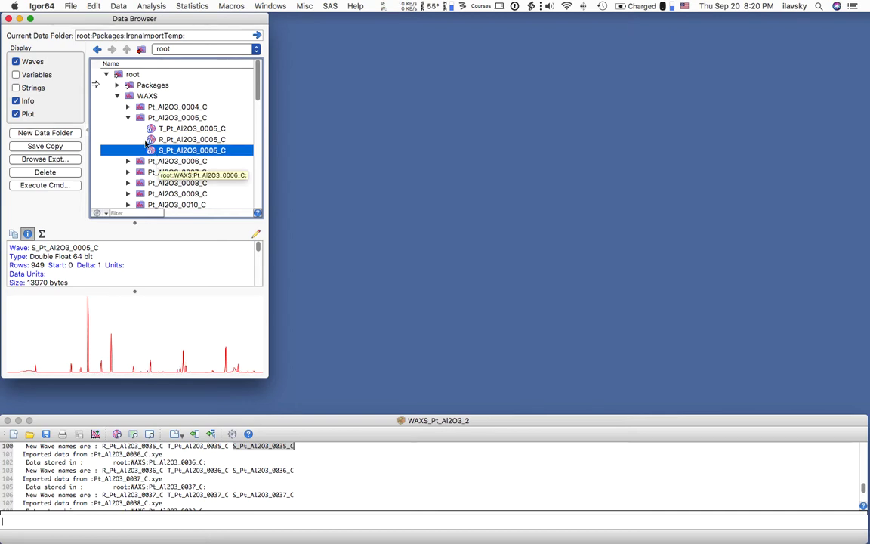
pyautogui.click(128, 118)
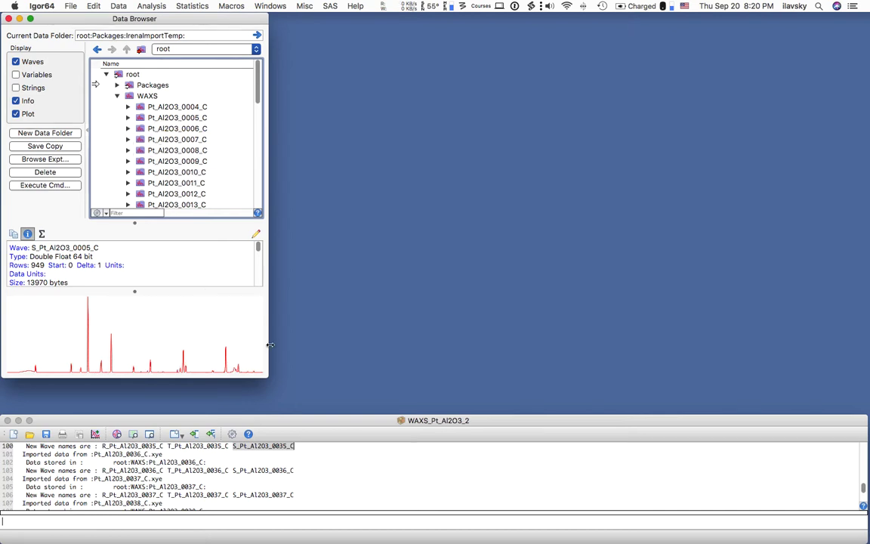
pyautogui.moveTo(268, 377); pyautogui.dragTo(260, 427)
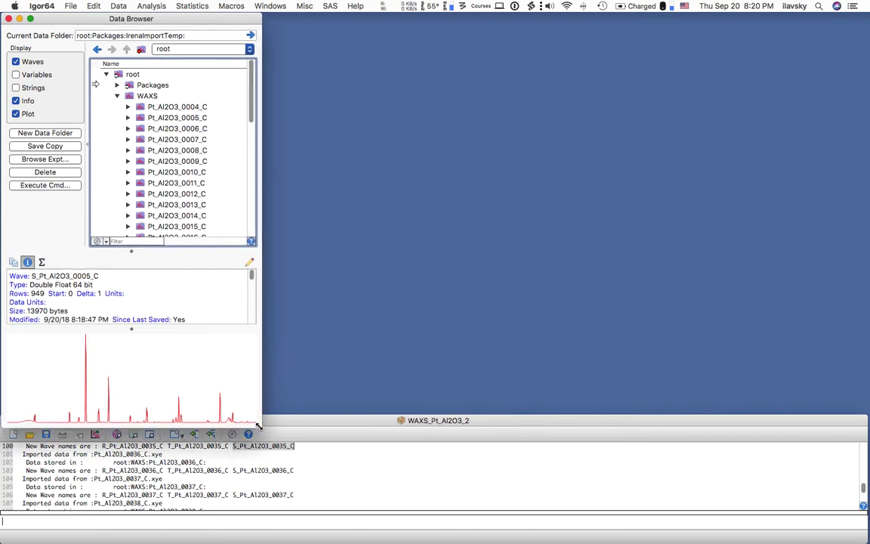
# Open the Plotting I tool, set its data input to QRS (QIS), and shrink its panel.
pyautogui.click(329, 7)
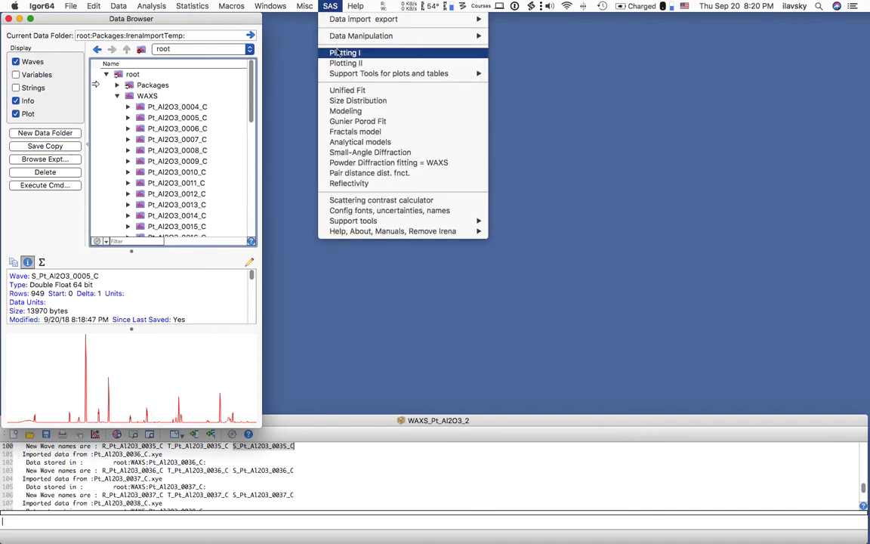
pyautogui.click(338, 53)
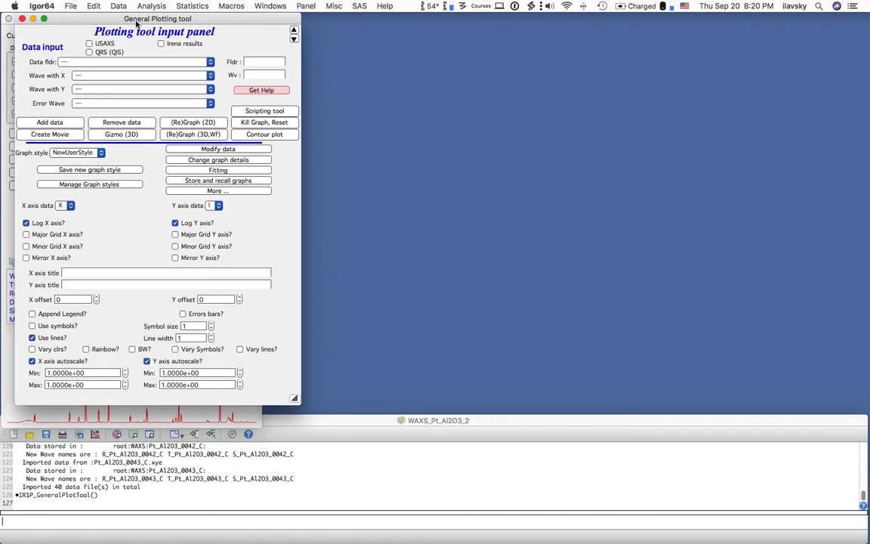
pyautogui.moveTo(135, 24); pyautogui.dragTo(126, 22)
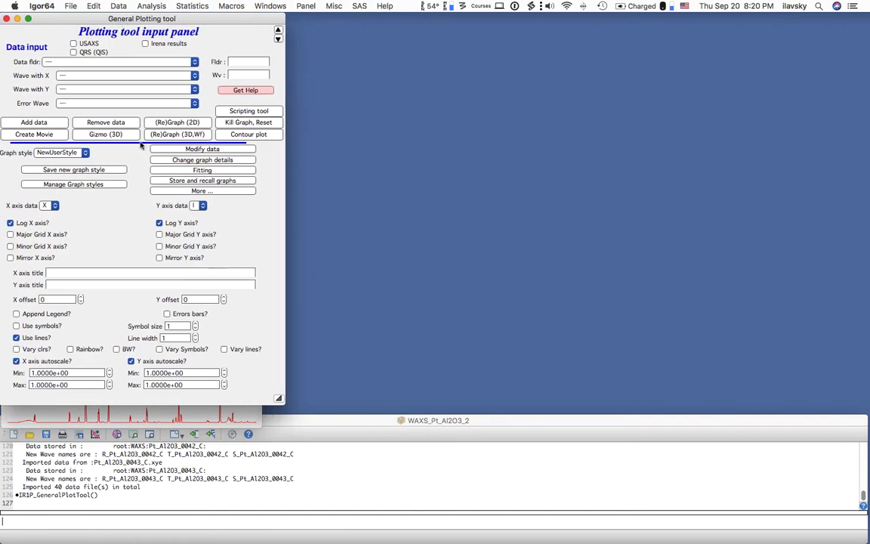
pyautogui.click(73, 52)
pyautogui.moveTo(283, 407); pyautogui.dragTo(241, 417)
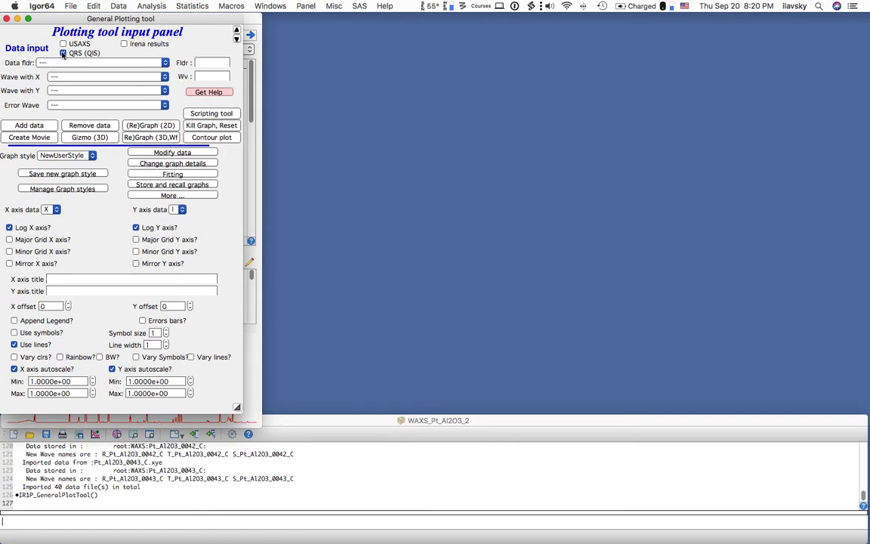
# Choose the Pt_Al2O3_0004_C data folder and add its T, R and S waves to the plot.
pyautogui.click(99, 64)
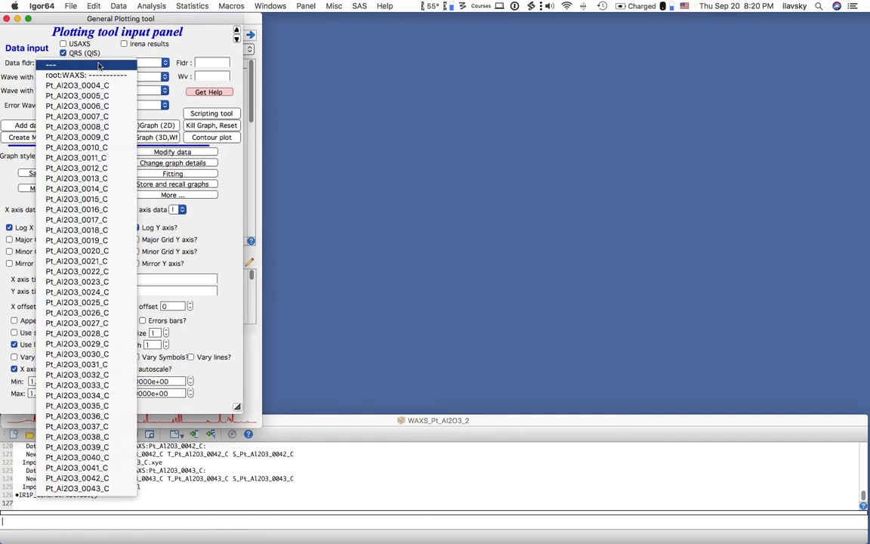
pyautogui.click(79, 86)
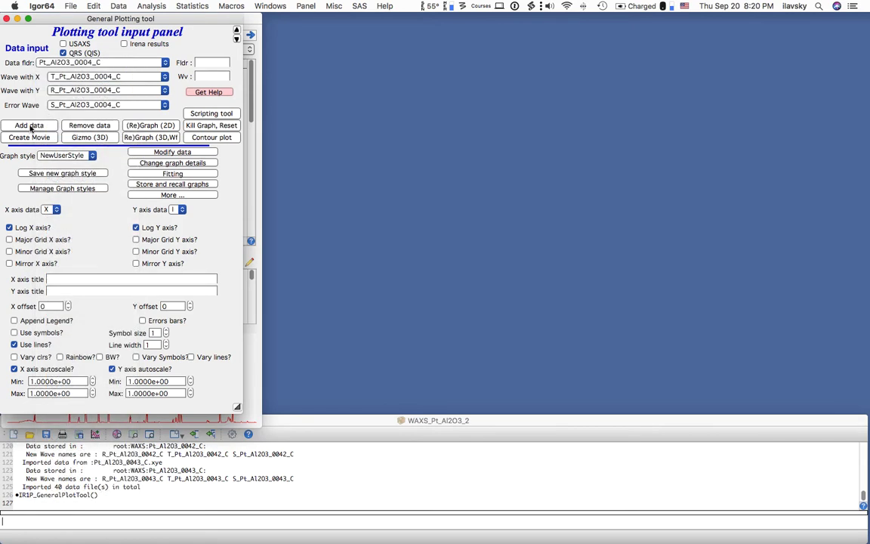
pyautogui.click(28, 125)
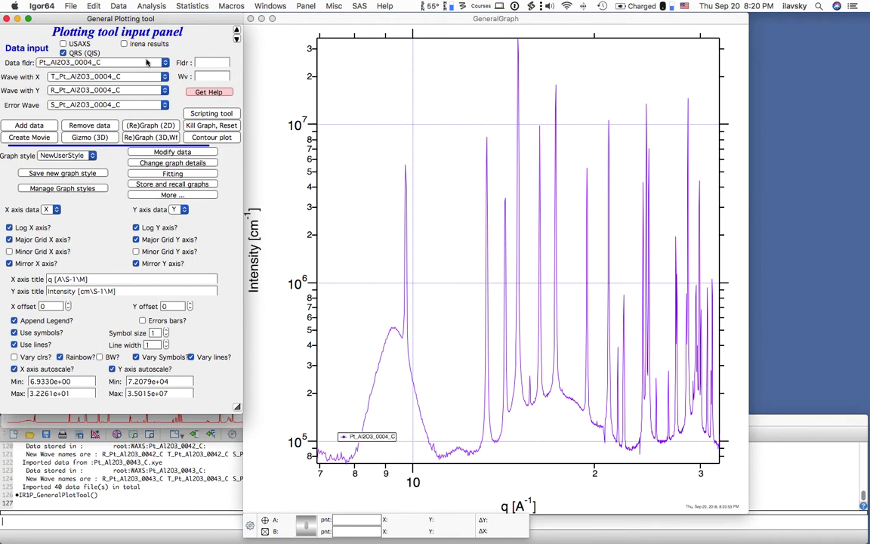
# Use the Scripting tool to select all data sets in root:WAXS: and run the Plotting tool on them with a reset.
pyautogui.click(211, 115)
pyautogui.moveTo(311, 17); pyautogui.dragTo(649, 45)
pyautogui.click(612, 78)
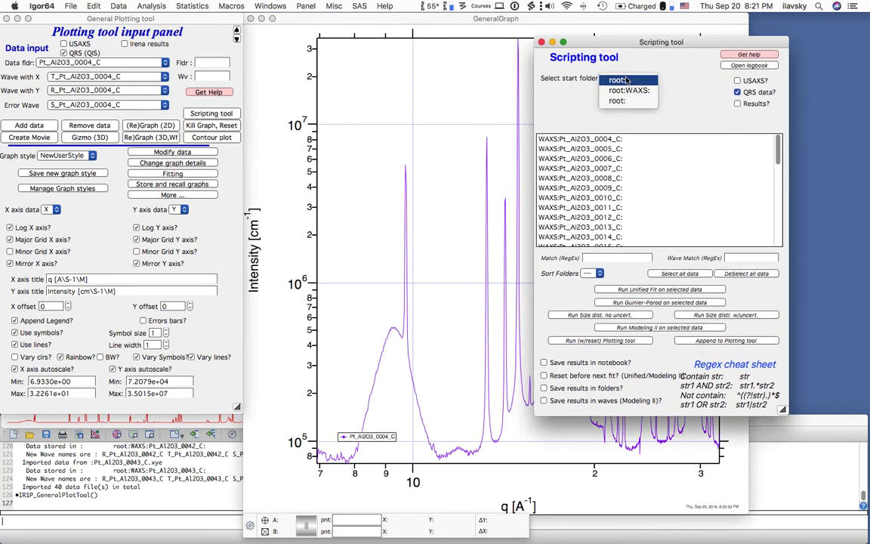
pyautogui.click(624, 90)
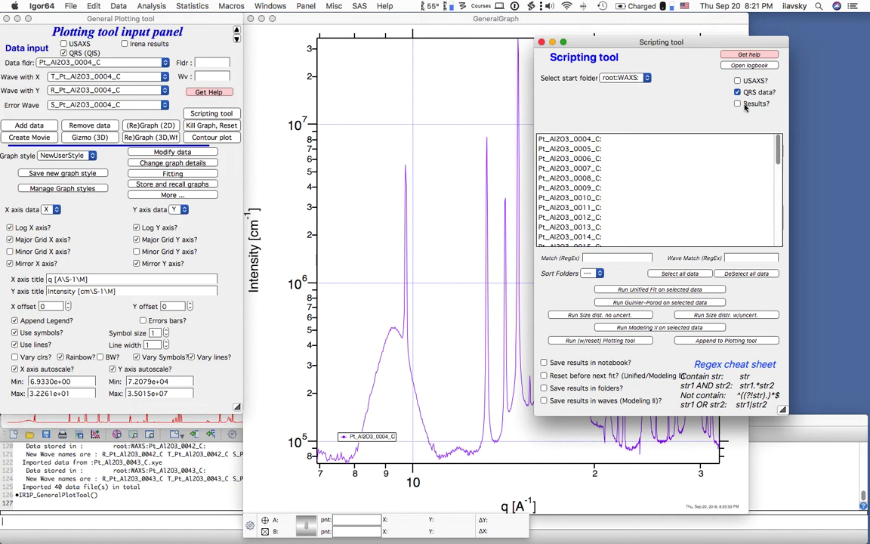
pyautogui.click(680, 273)
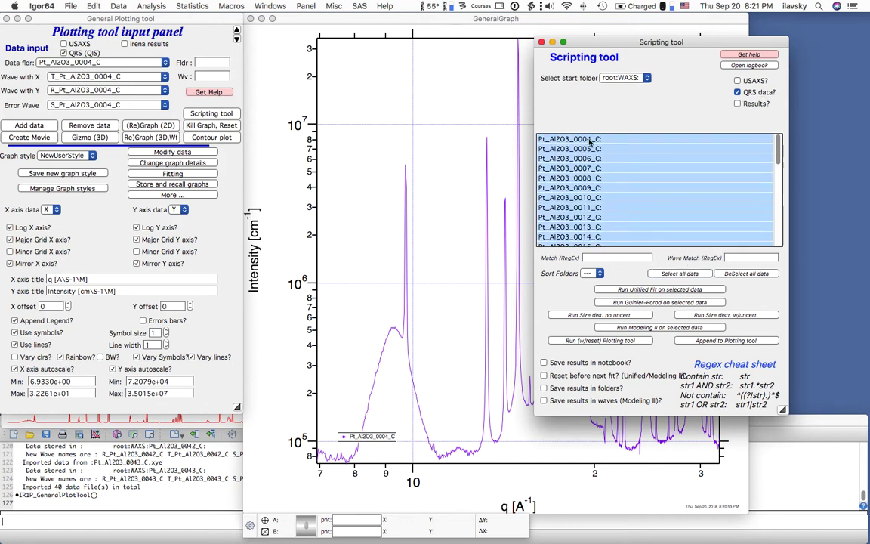
pyautogui.click(609, 340)
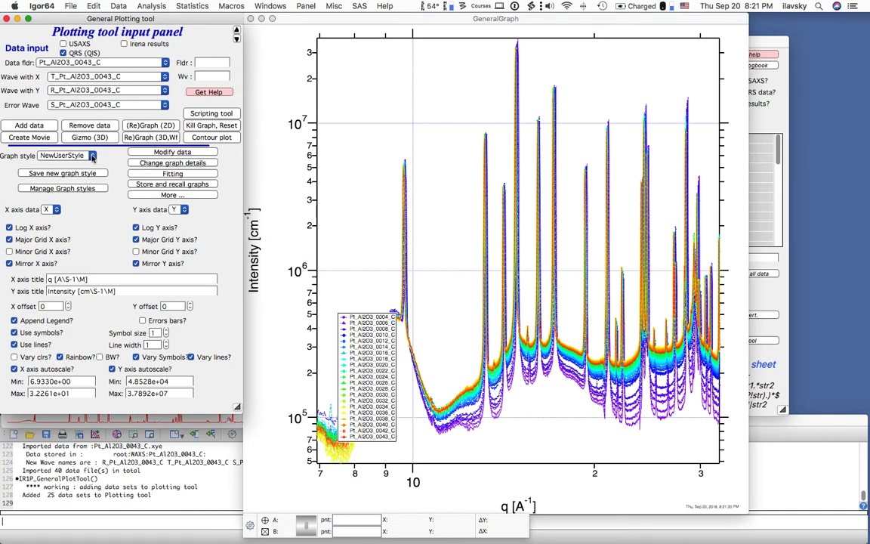
# Apply the tth_Intesity graph style and move the legend up, clear of the first peak.
pyautogui.click(91, 156)
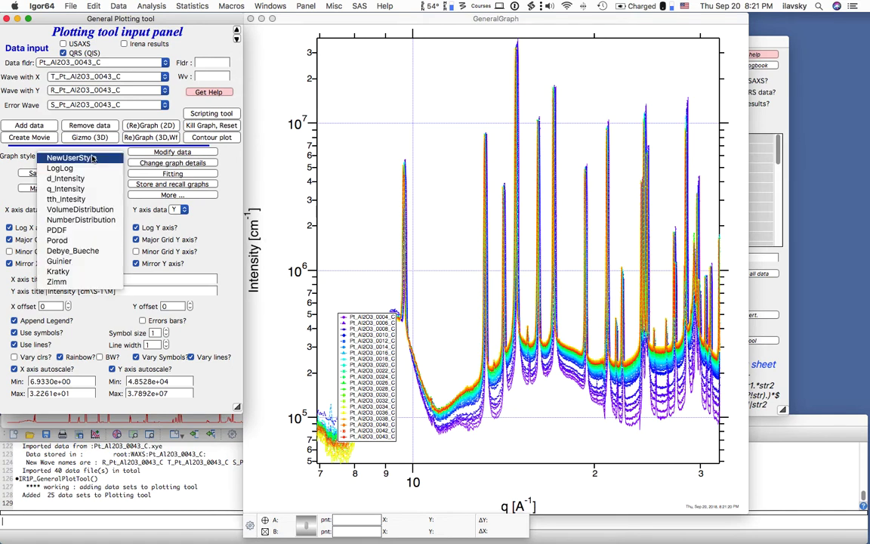
pyautogui.click(85, 199)
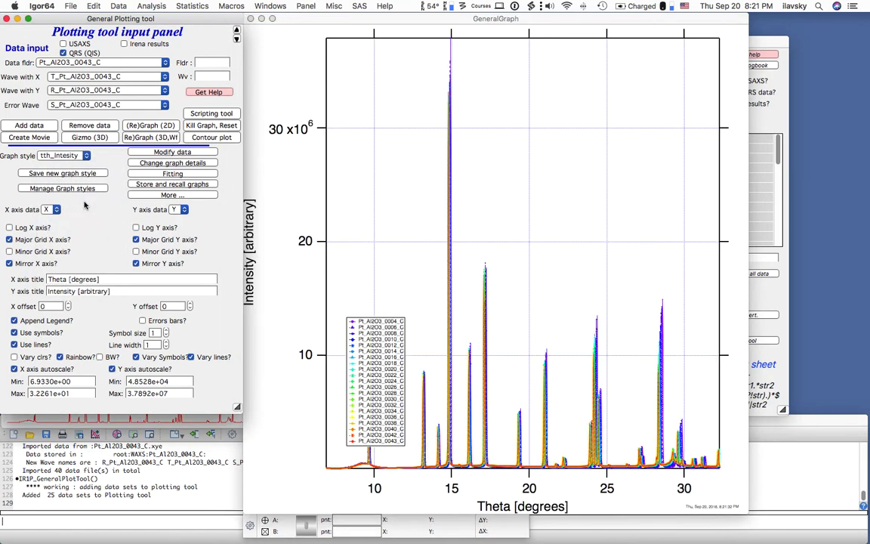
pyautogui.moveTo(354, 346); pyautogui.dragTo(398, 176)
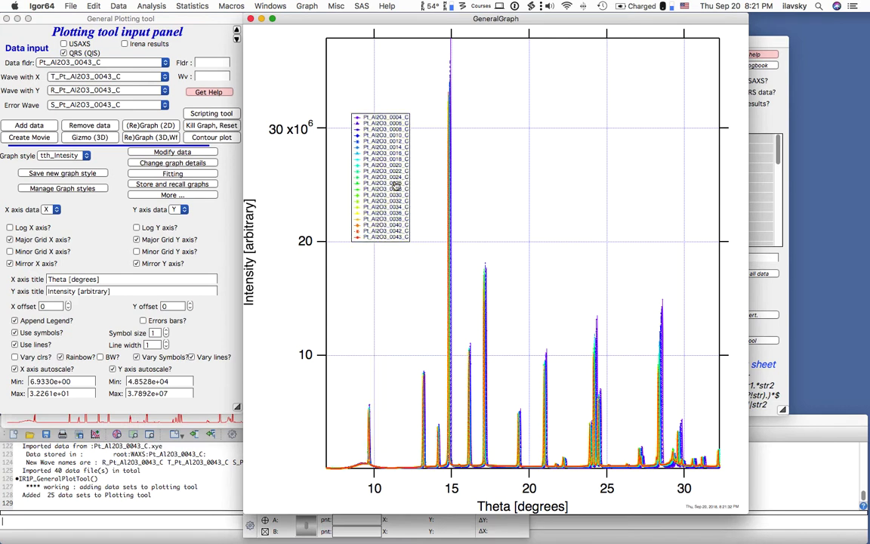
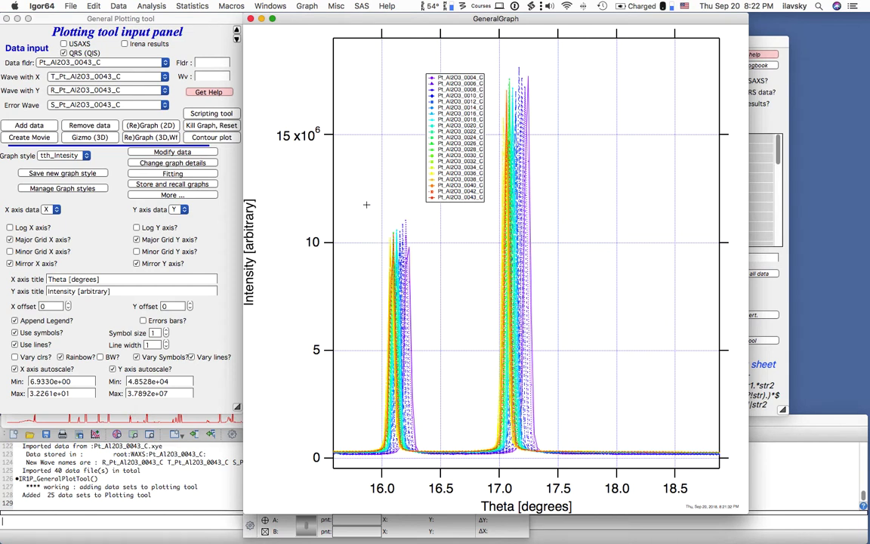
# Outline the peak group near 16 degrees with a marquee to inspect it, and dismiss the marquee.
pyautogui.moveTo(366, 204); pyautogui.dragTo(449, 454)
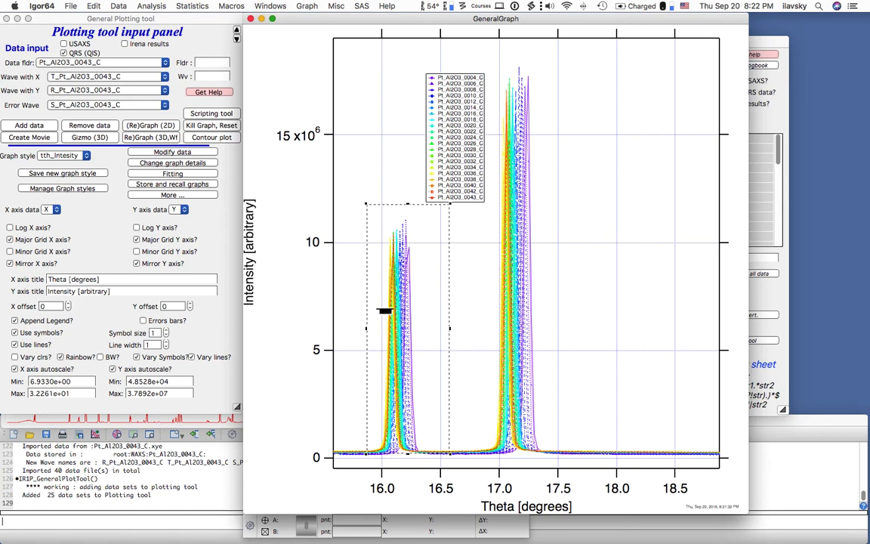
pyautogui.click(474, 274)
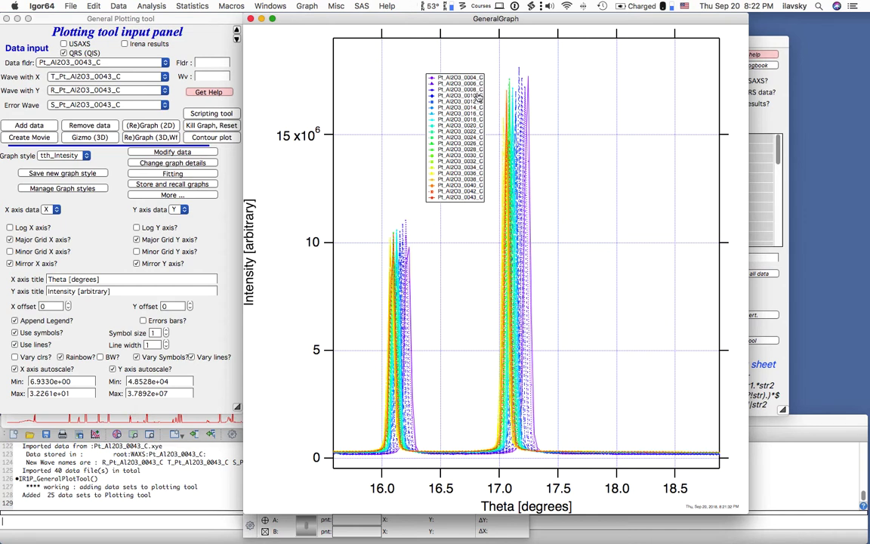
# Close the general graph and the Plotting tool, and save the experiment.
pyautogui.click(251, 20)
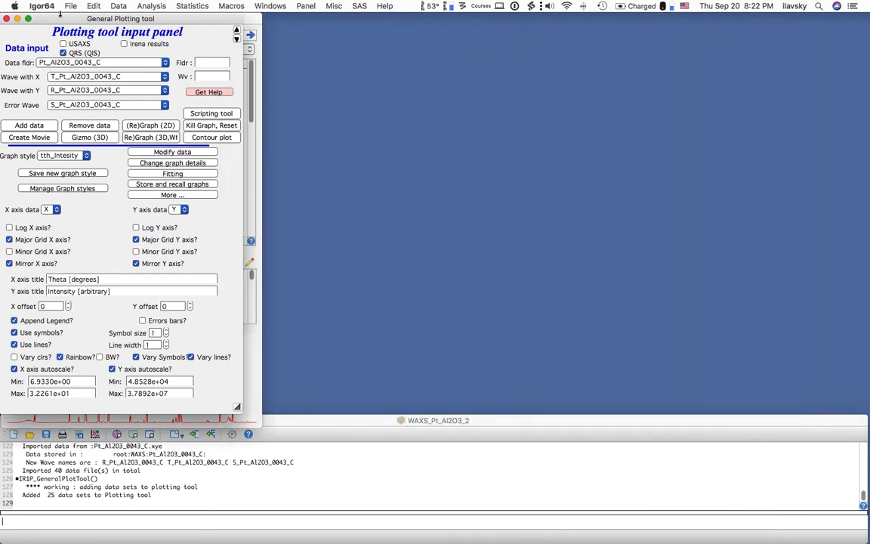
pyautogui.click(7, 18)
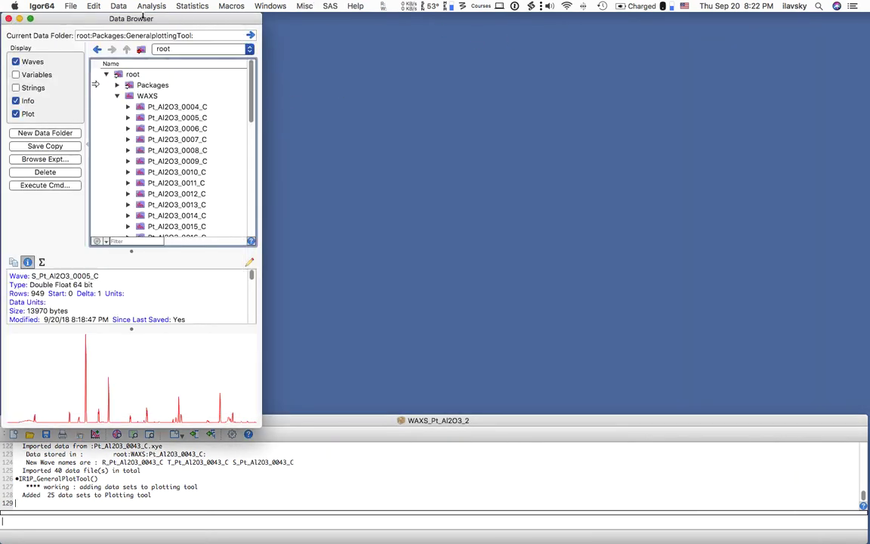
pyautogui.click(70, 6)
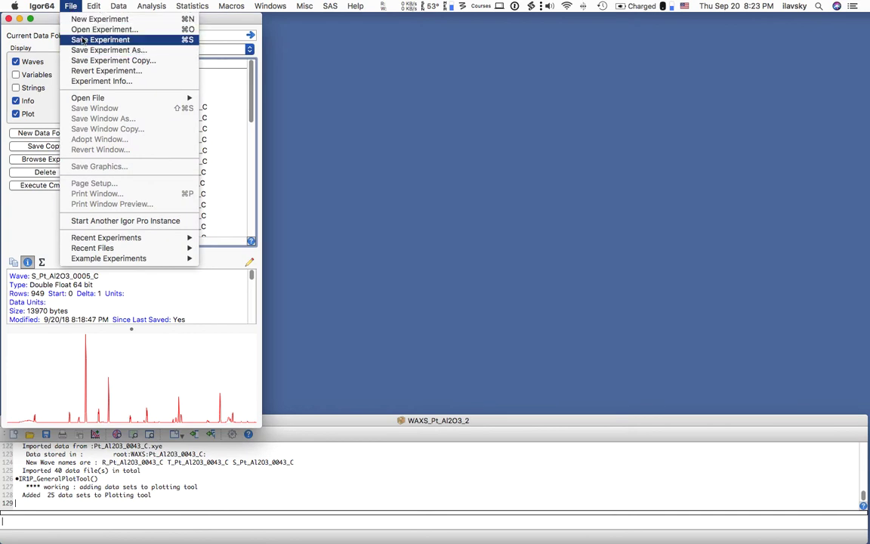
pyautogui.click(83, 40)
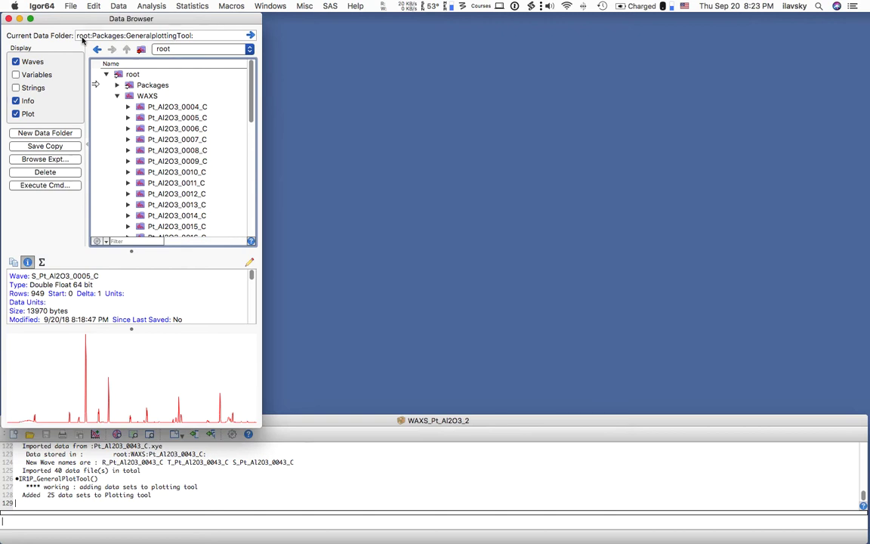
# Start Powder Diffraction fitting = WAXS, set the start folder to root:WAXS:, and graph the Pt_Al2O3_0004_C data.
pyautogui.click(331, 6)
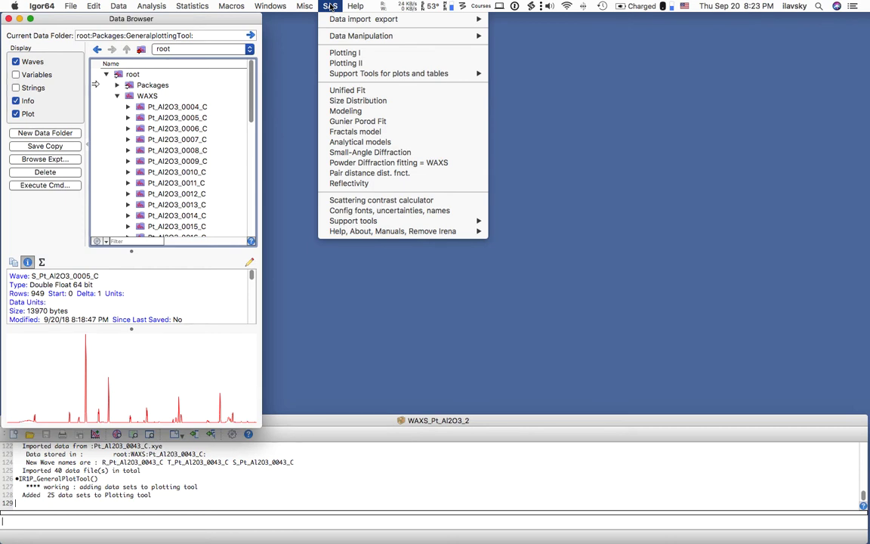
pyautogui.click(437, 165)
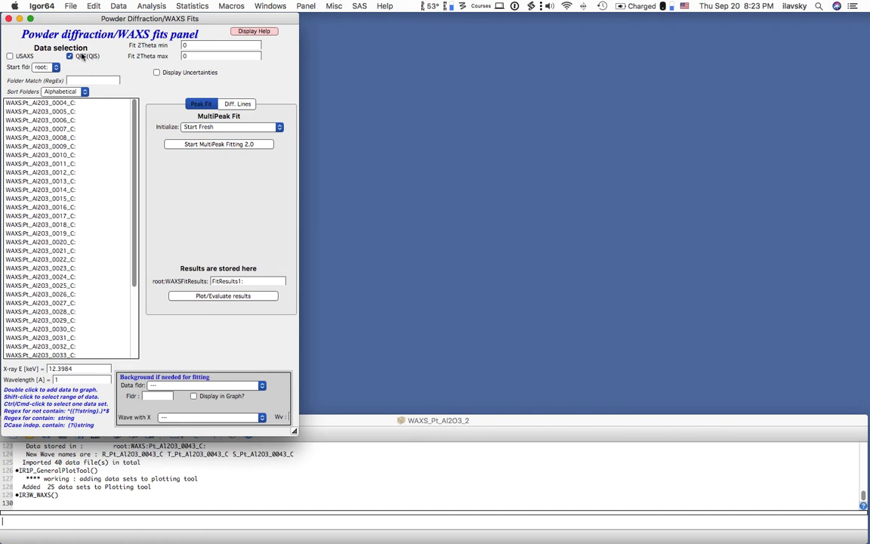
pyautogui.click(55, 67)
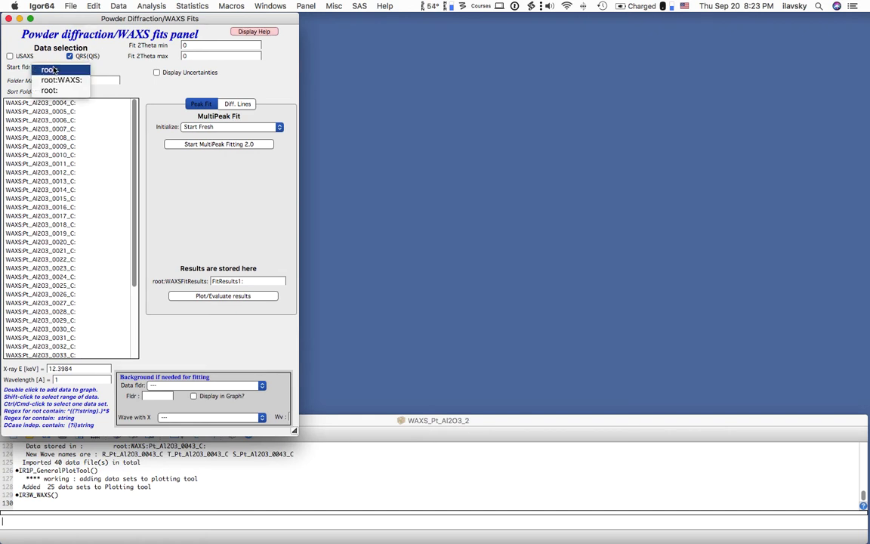
pyautogui.click(55, 78)
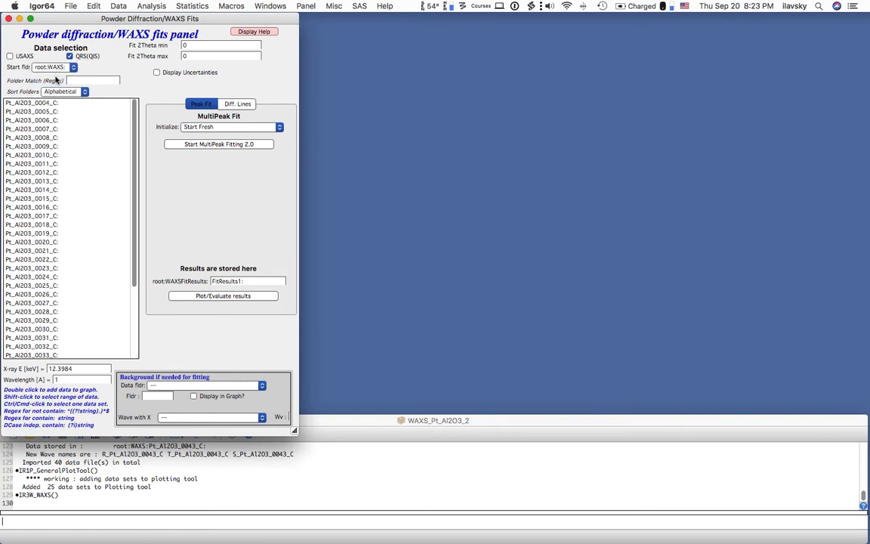
pyautogui.doubleClick(23, 105)
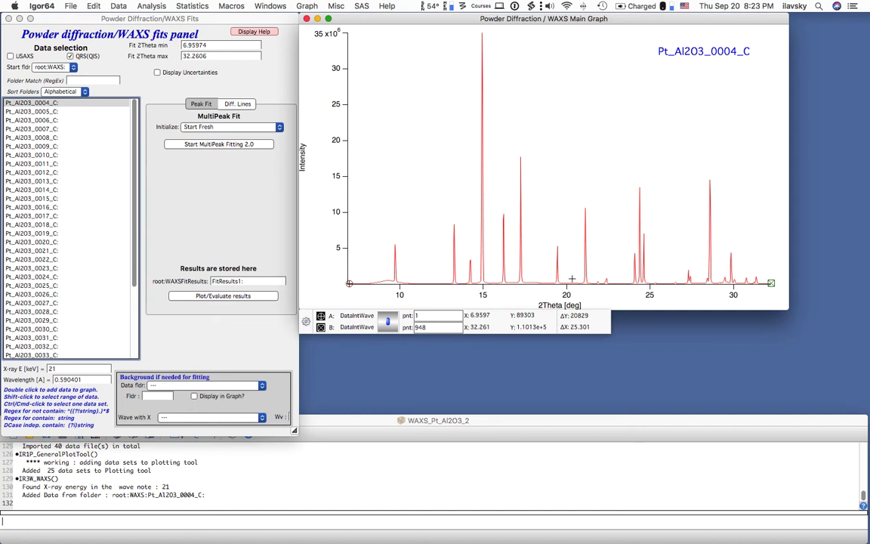
# Show the diffraction lines controls and copy the Corundum-04-005-4213 and Corundum-046-1212 PDF cards into the experiment.
pyautogui.click(250, 82)
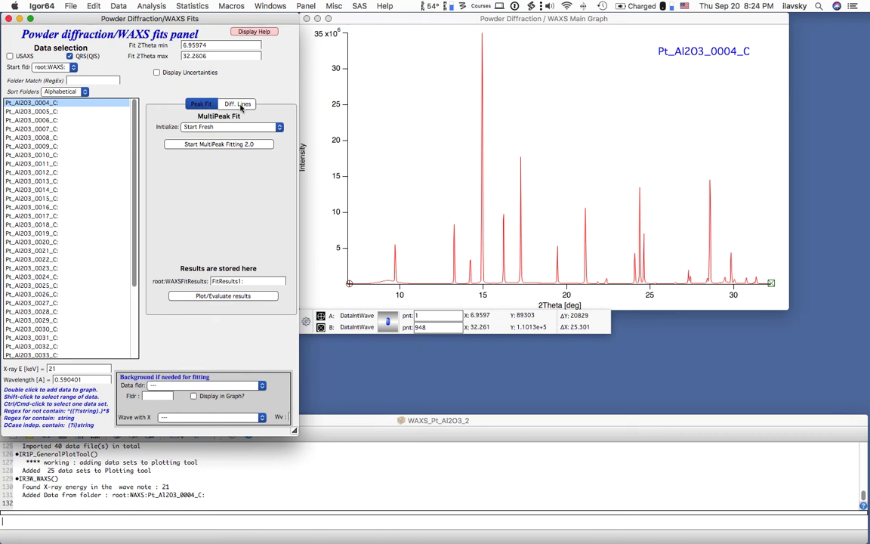
pyautogui.click(239, 105)
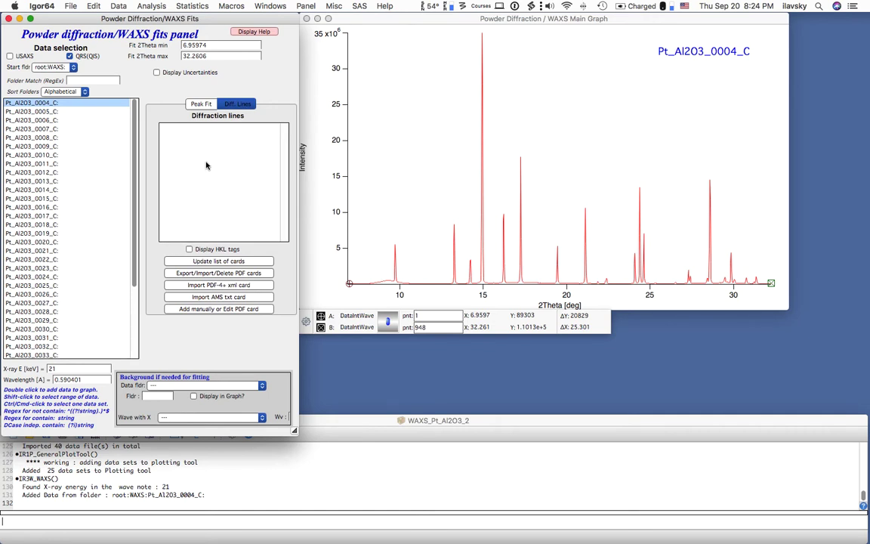
pyautogui.click(216, 273)
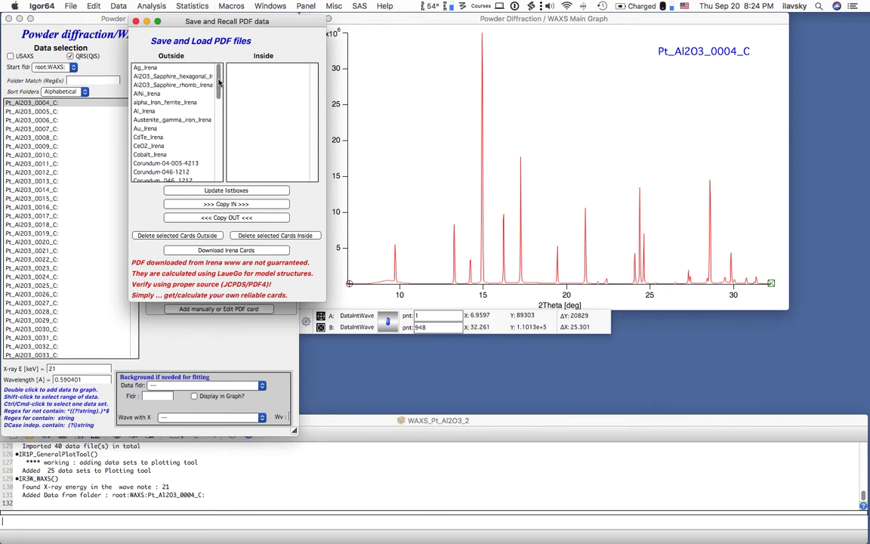
pyautogui.scroll(-2, 219, 81)
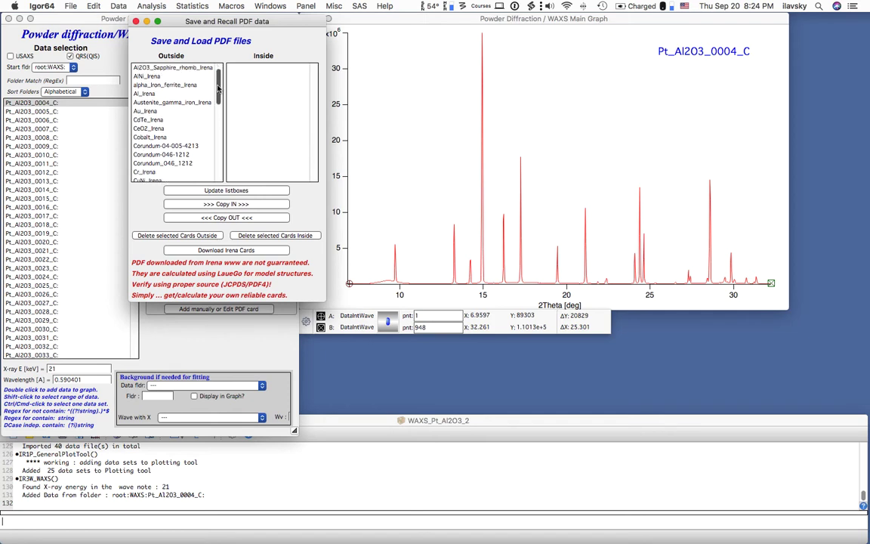
pyautogui.click(163, 145)
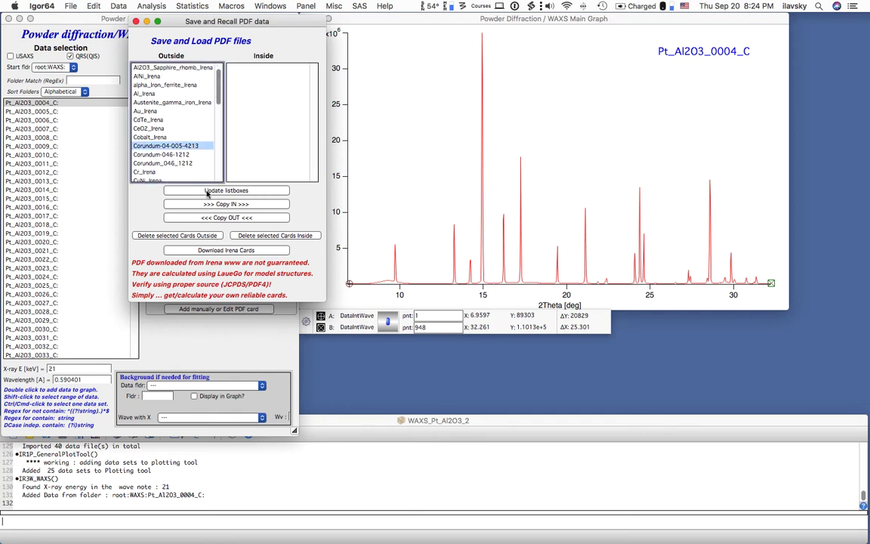
pyautogui.click(233, 204)
pyautogui.click(168, 155)
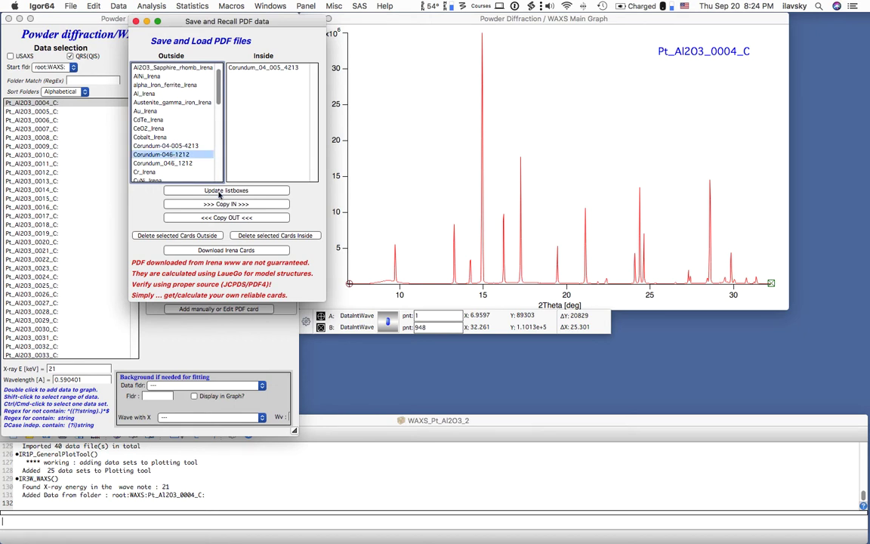
pyautogui.click(227, 204)
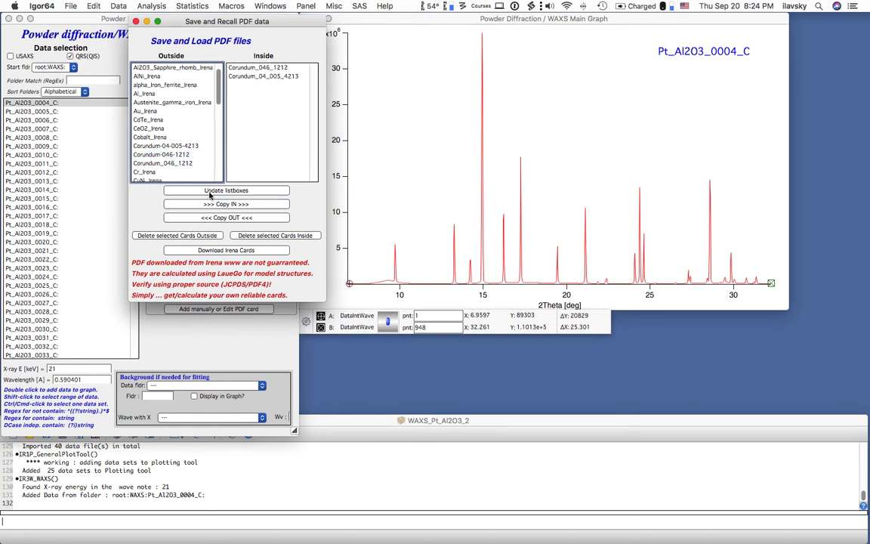
# Copy the Pt_Irena PDF card into the experiment and close the card manager.
pyautogui.moveTo(218, 89); pyautogui.dragTo(213, 147)
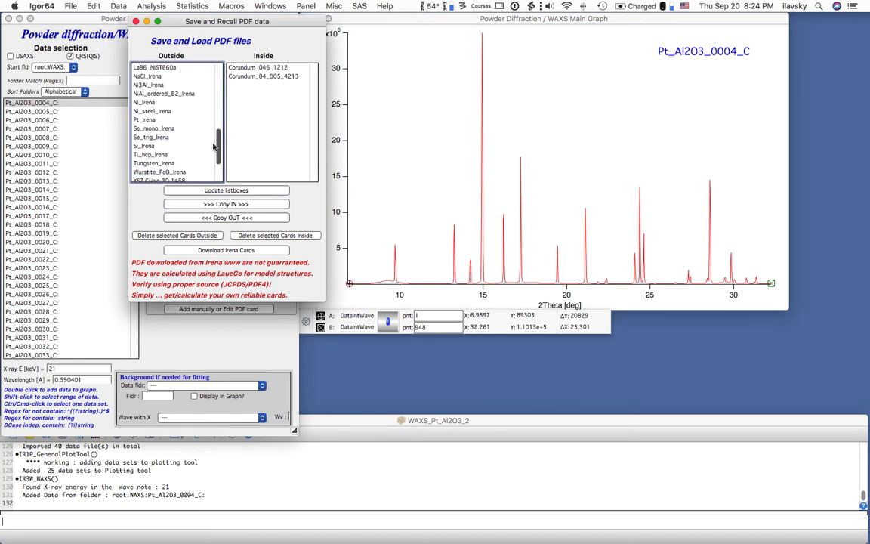
pyautogui.click(148, 120)
pyautogui.click(226, 204)
pyautogui.moveTo(214, 147); pyautogui.dragTo(214, 110)
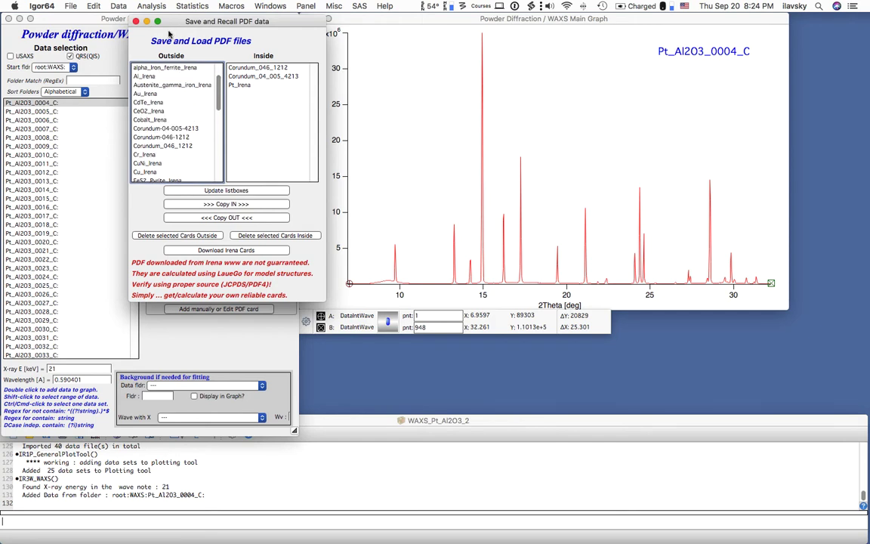
pyautogui.click(136, 22)
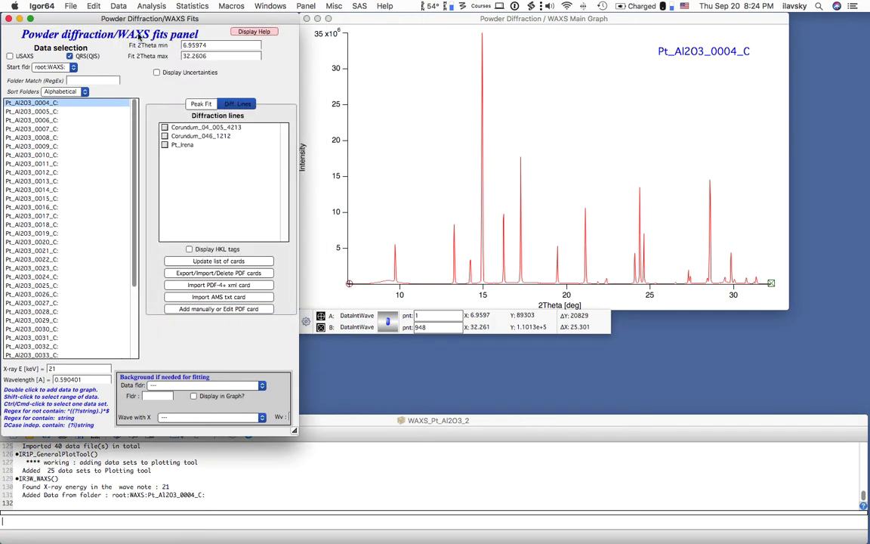
# Compare the Corundum_04_005_4213 and Corundum_046_1212 lines with the measured peaks, showing and hiding each card in turn.
pyautogui.click(164, 129)
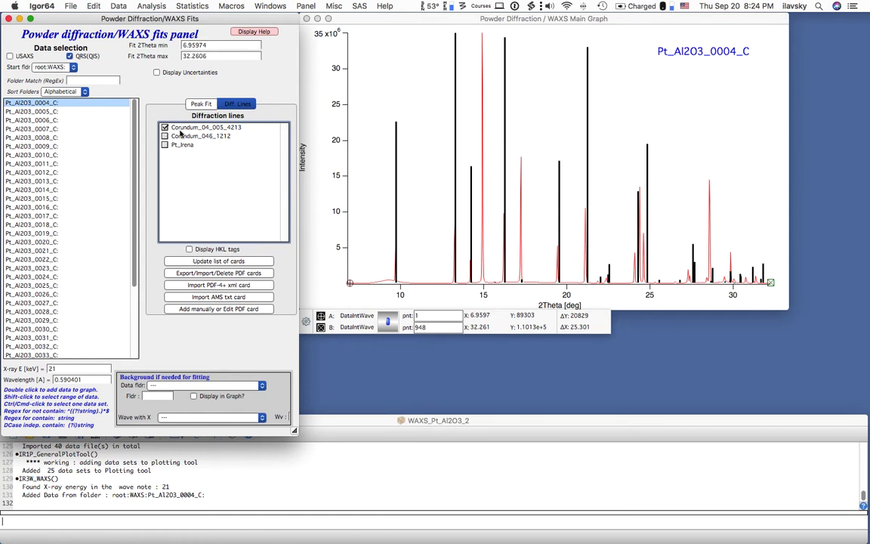
pyautogui.click(165, 129)
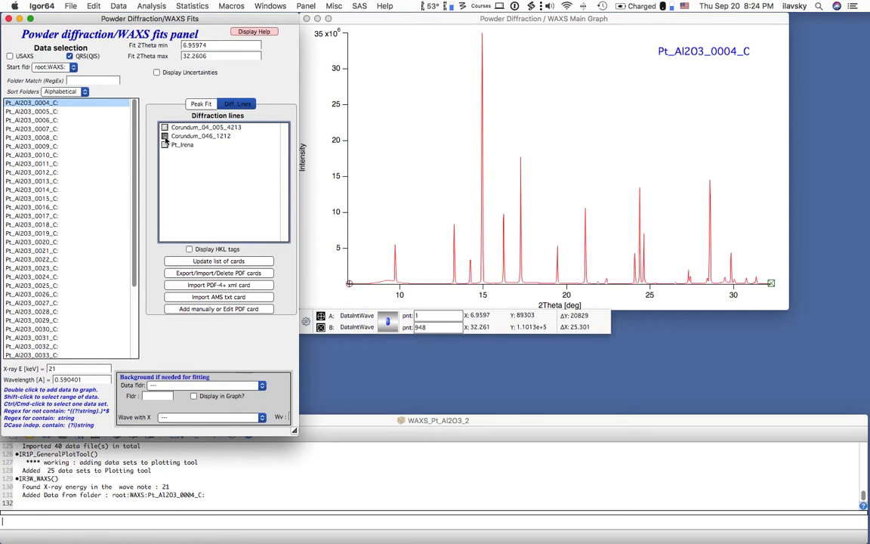
pyautogui.click(165, 137)
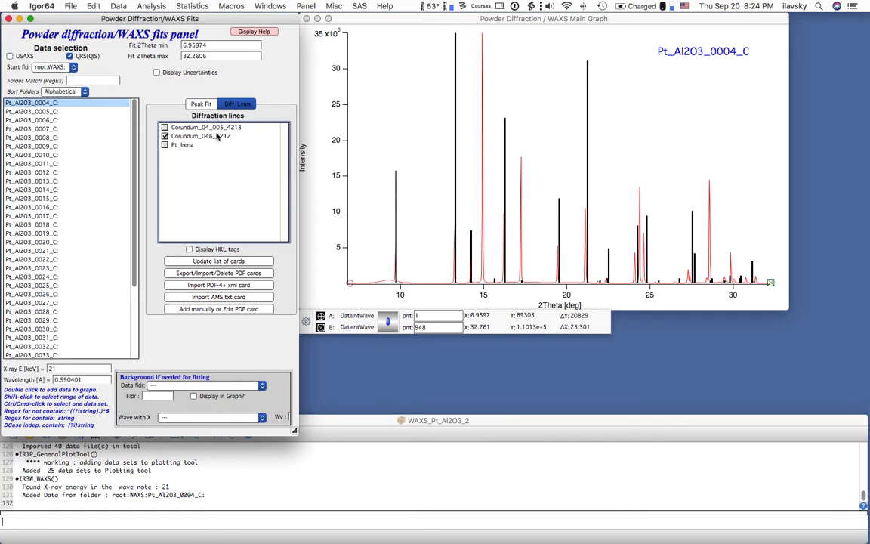
pyautogui.click(164, 137)
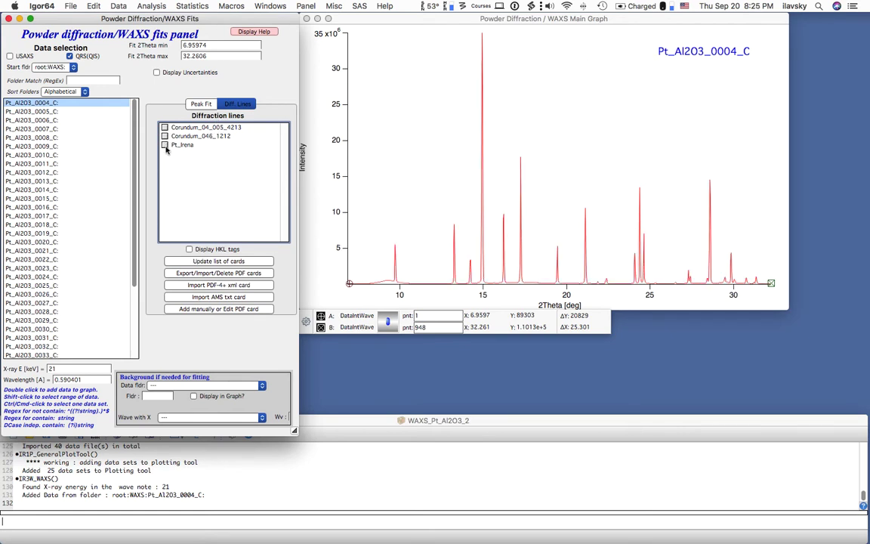
# Display the Corundum_046_1212 and Pt_Irena lines over the data and colour the Corundum_046_1212 lines blue.
pyautogui.click(164, 137)
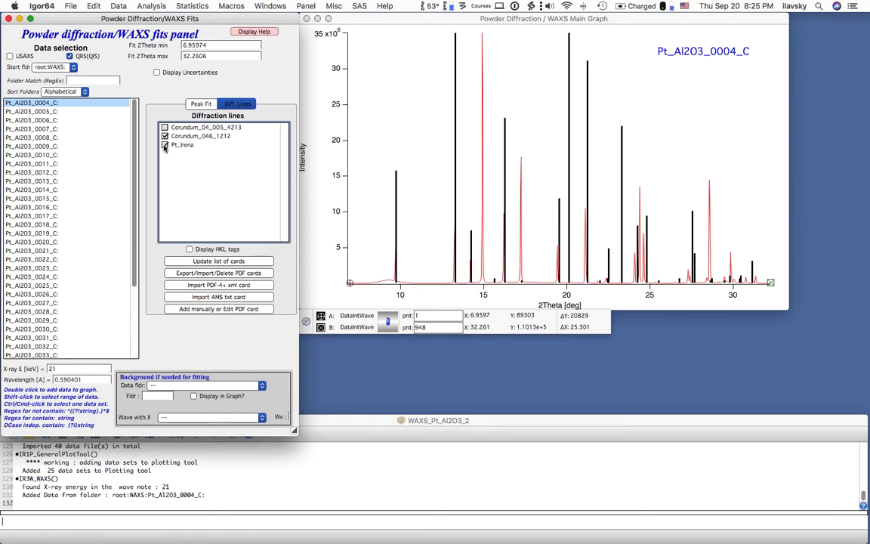
pyautogui.click(165, 145)
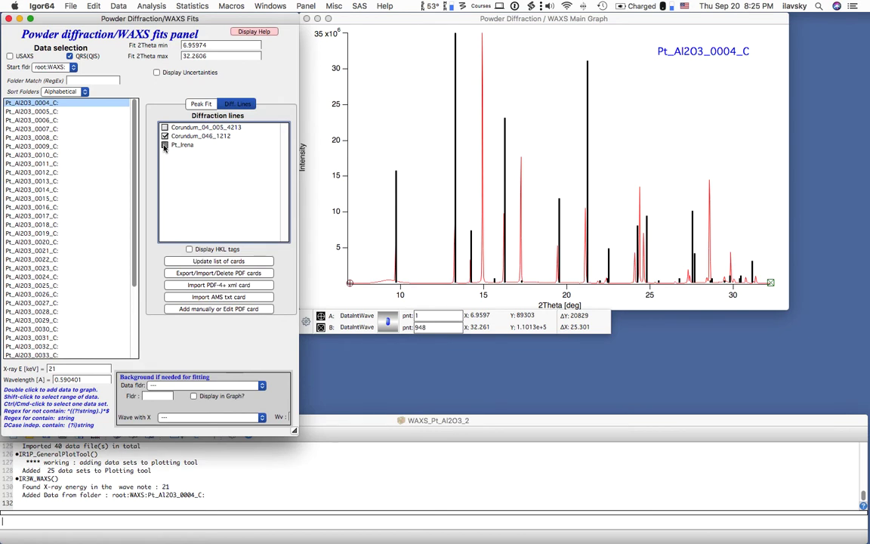
pyautogui.click(164, 146)
pyautogui.click(191, 136)
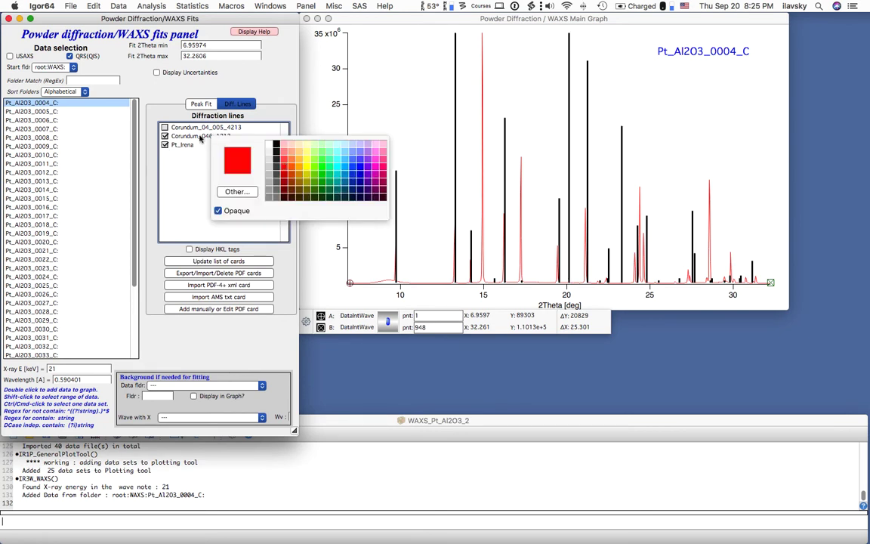
pyautogui.click(353, 167)
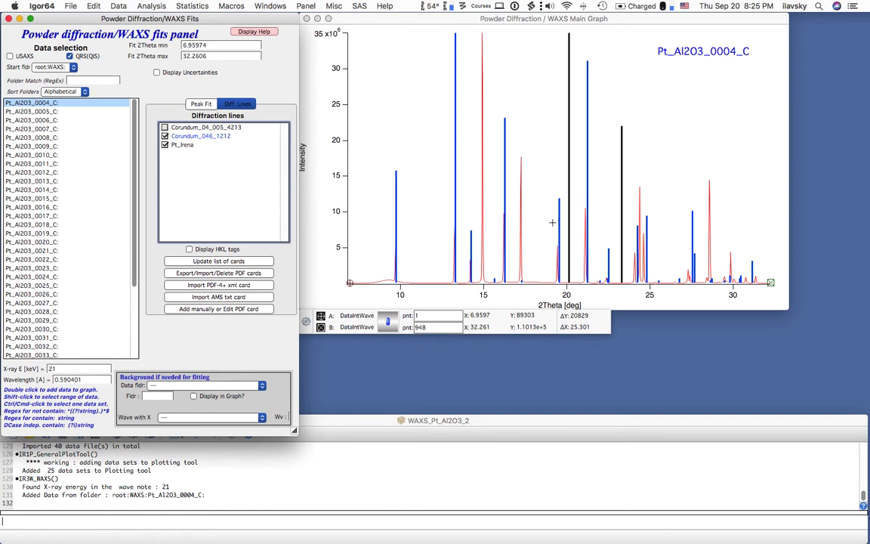
# Hide the Pt_Irena lines and load the PDF-4+ file PDF Card - 04-013-4766.xml from the WAXS_Pt_Al2O3 folder.
pyautogui.click(165, 145)
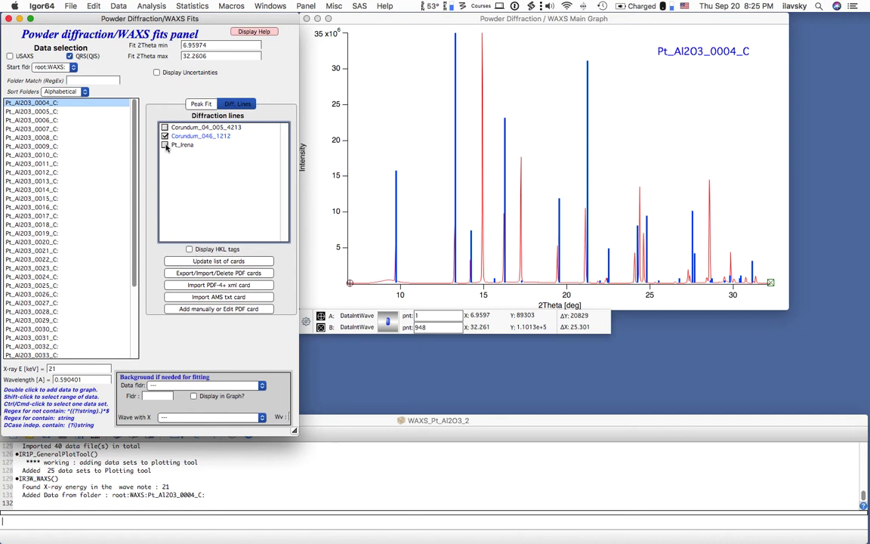
pyautogui.click(237, 287)
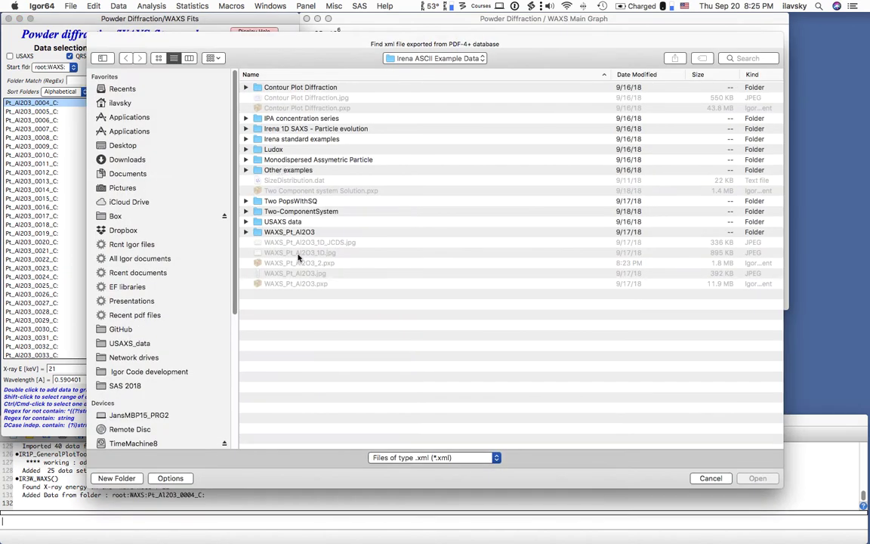
pyautogui.doubleClick(276, 231)
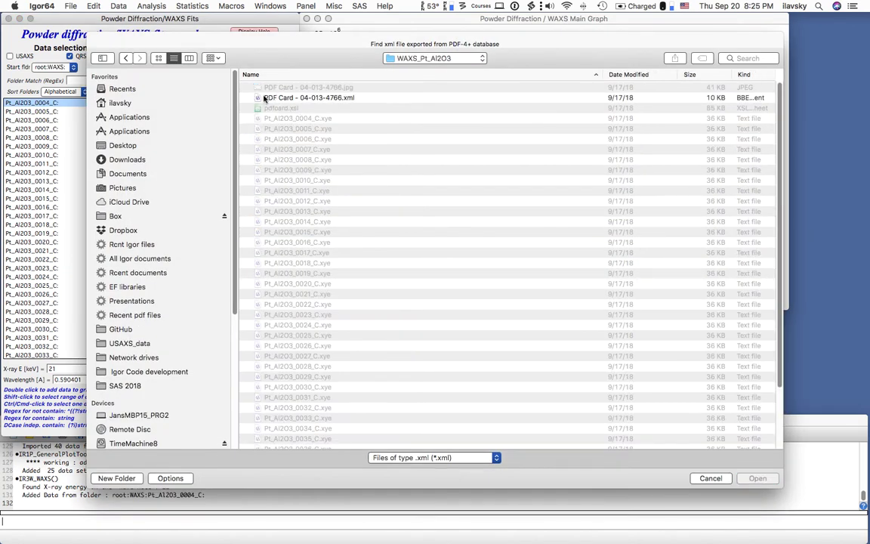
pyautogui.click(242, 95)
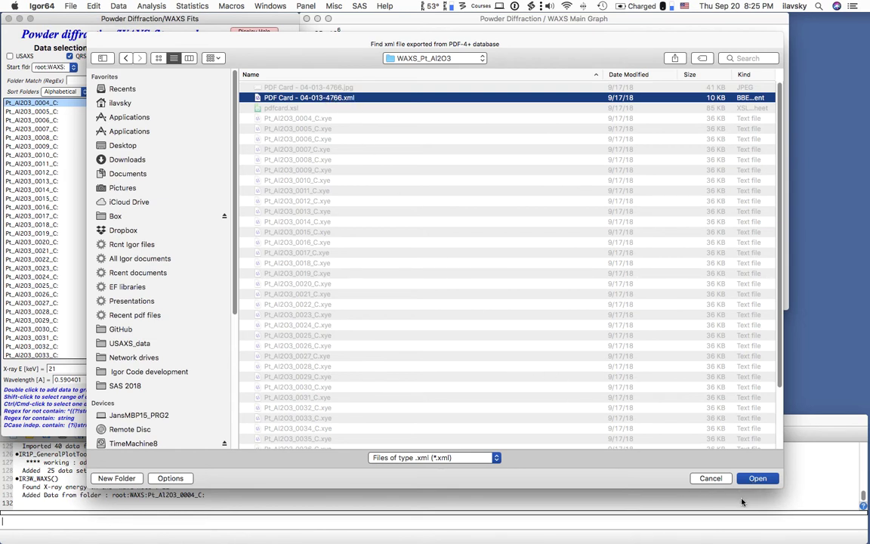
pyautogui.click(762, 480)
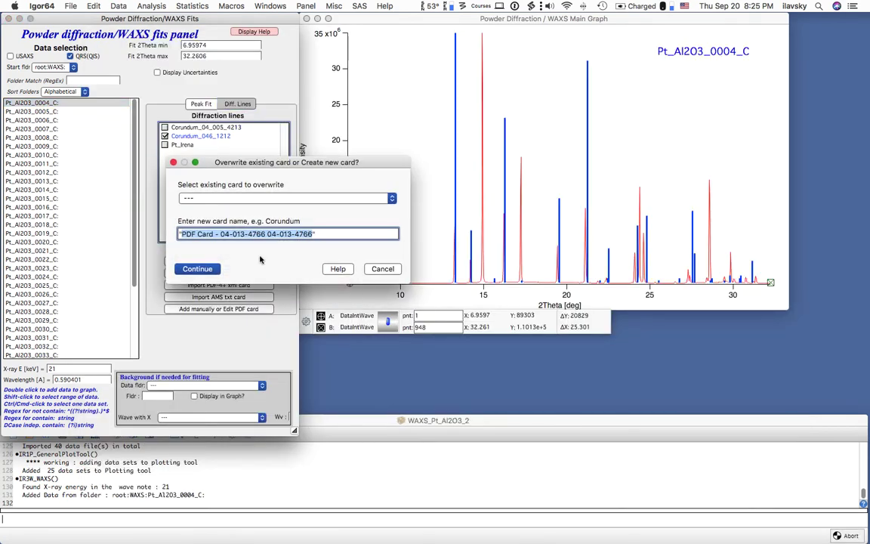
# Name the new diffraction card Pt 04-013-4766 and create it.
pyautogui.moveTo(180, 234); pyautogui.dragTo(219, 233)
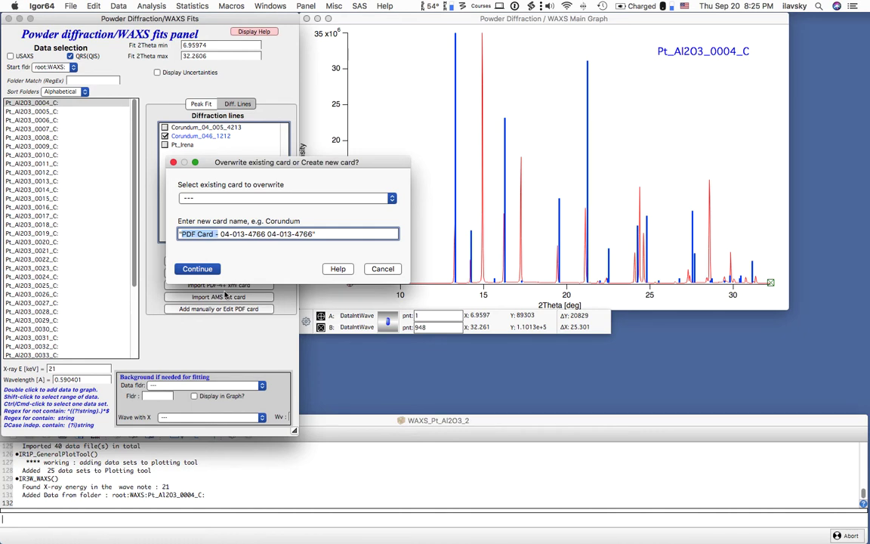
pyautogui.write('Pt')
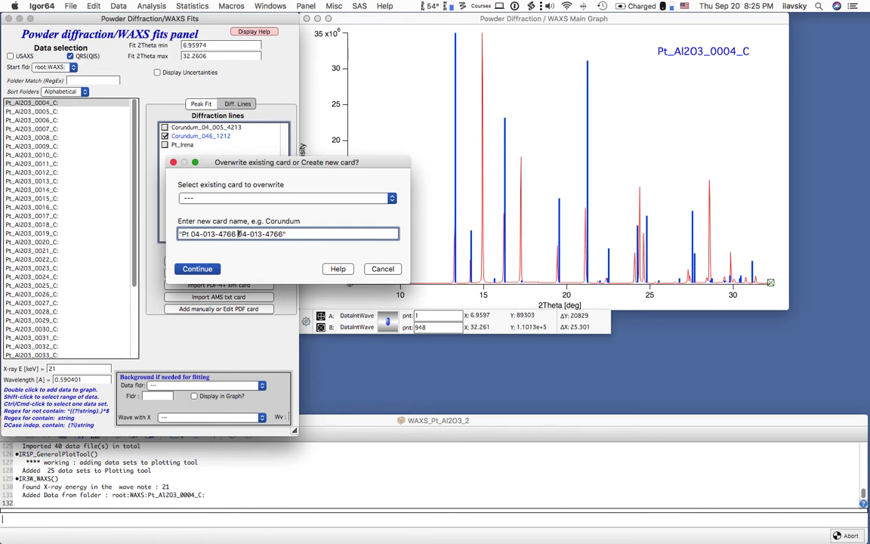
pyautogui.moveTo(238, 233); pyautogui.dragTo(281, 232)
pyautogui.press('BackSpace')
pyautogui.click(211, 269)
# Enlarge and reposition the Pt 04-013-4766 card table to examine its d-spacing, hkl, theta and intensity columns.
pyautogui.moveTo(286, 110); pyautogui.dragTo(232, 78)
pyautogui.moveTo(388, 414); pyautogui.dragTo(605, 428)
pyautogui.moveTo(361, 79); pyautogui.dragTo(465, 171)
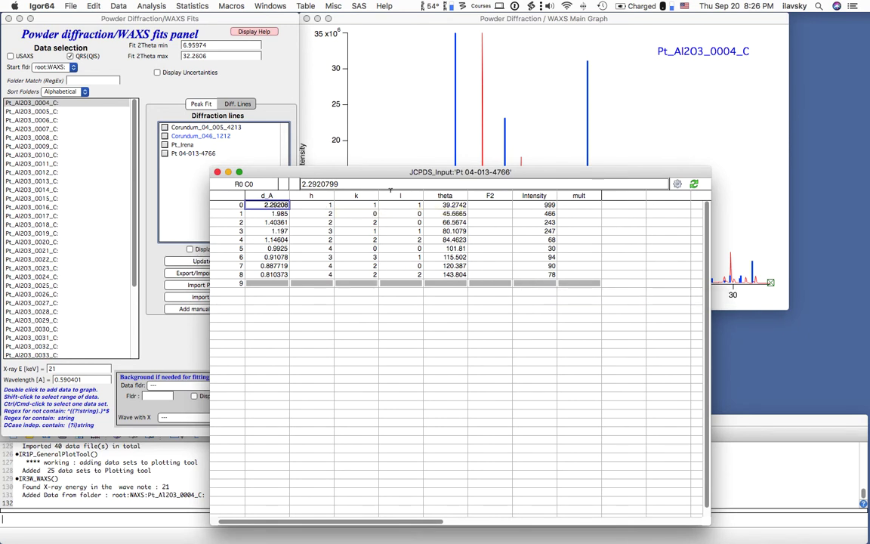
# Close the card table, display the Pt 04-013-4766 and Corundum_046_1212 lines over the data, and colour the Pt lines green.
pyautogui.click(217, 173)
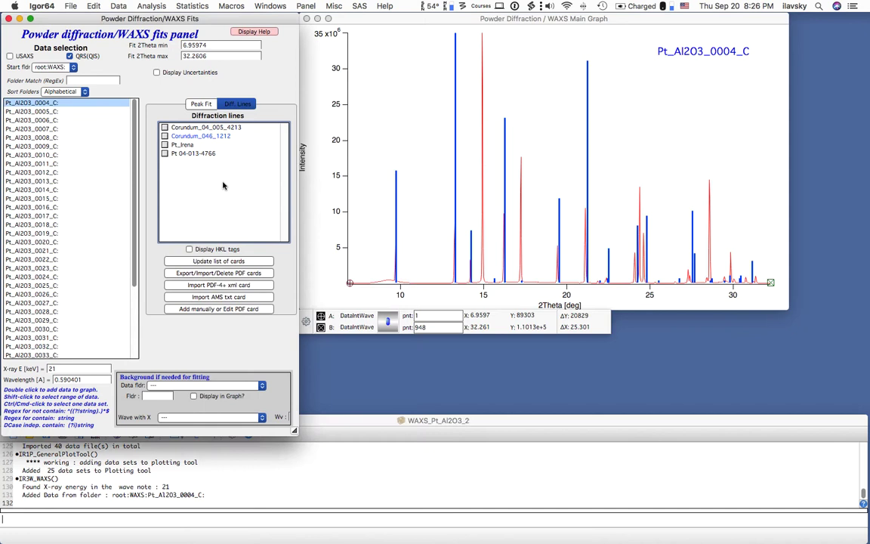
pyautogui.click(165, 153)
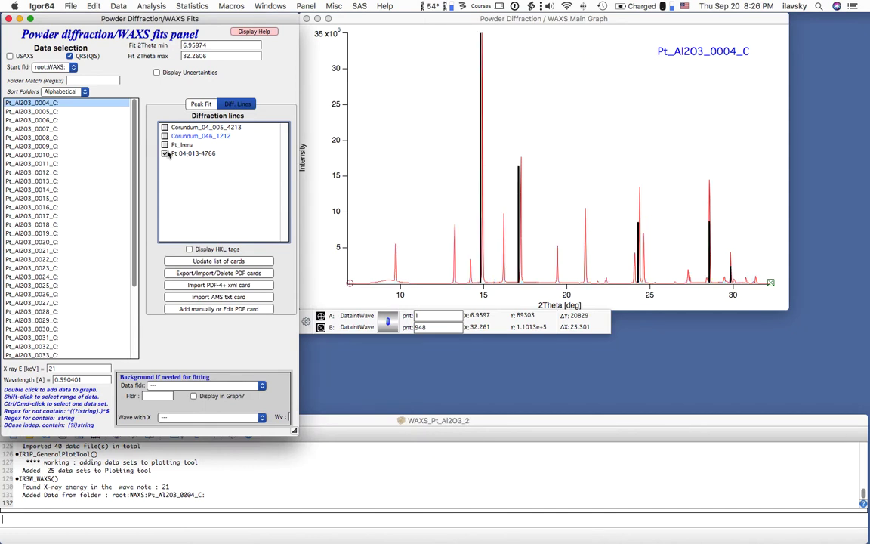
pyautogui.click(164, 136)
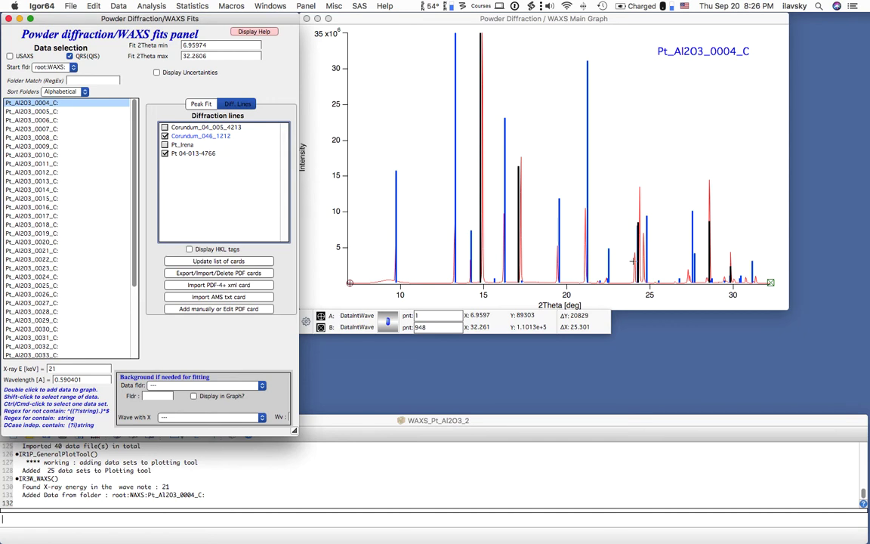
pyautogui.click(168, 145)
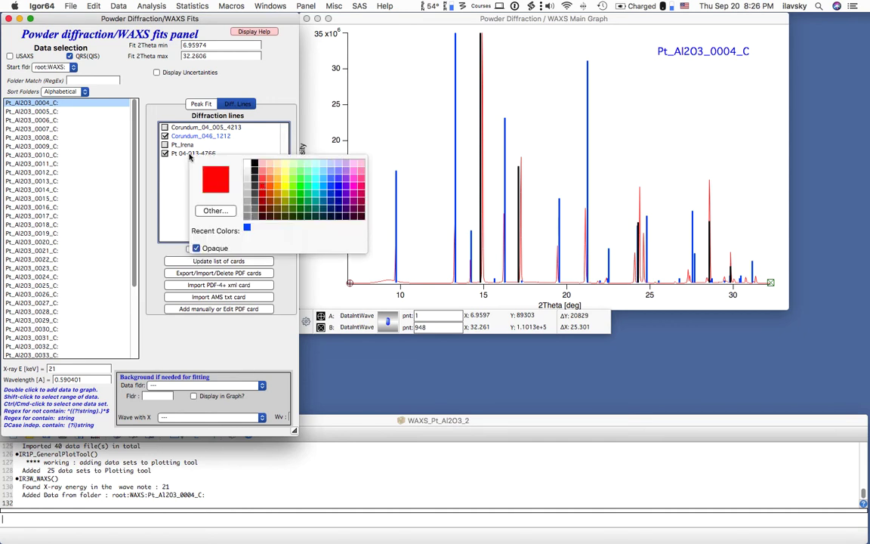
pyautogui.click(307, 198)
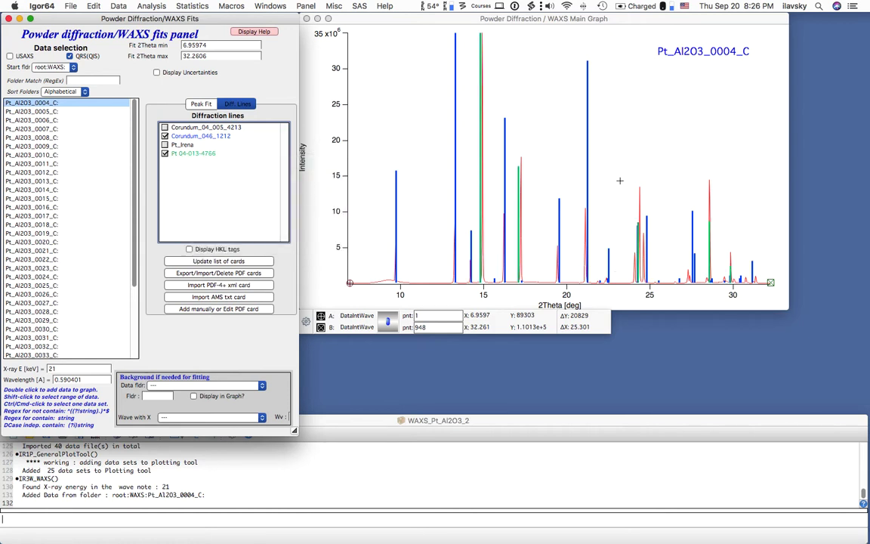
# Display the HKL tags on the plotted diffraction lines and bring the corundum (104) tag inside the graph area.
pyautogui.moveTo(619, 181); pyautogui.dragTo(670, 287)
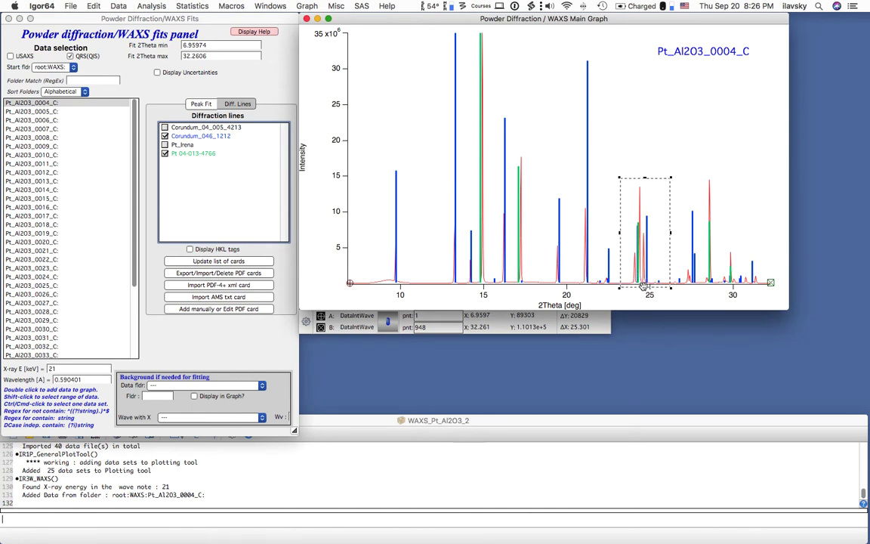
pyautogui.click(671, 133)
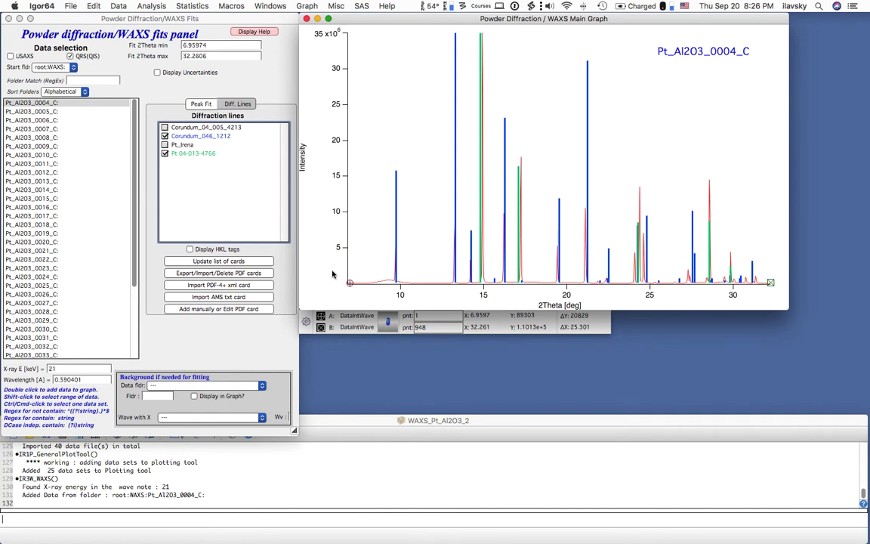
pyautogui.click(285, 273)
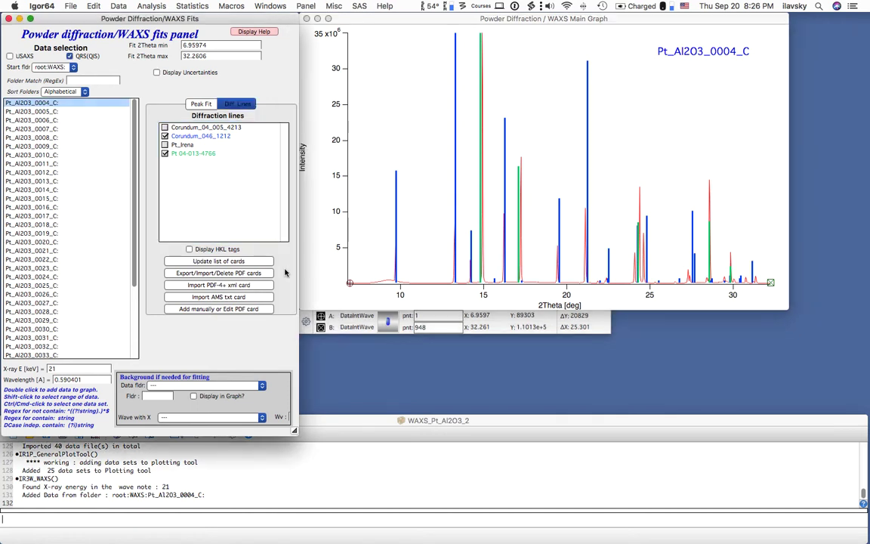
pyautogui.click(190, 249)
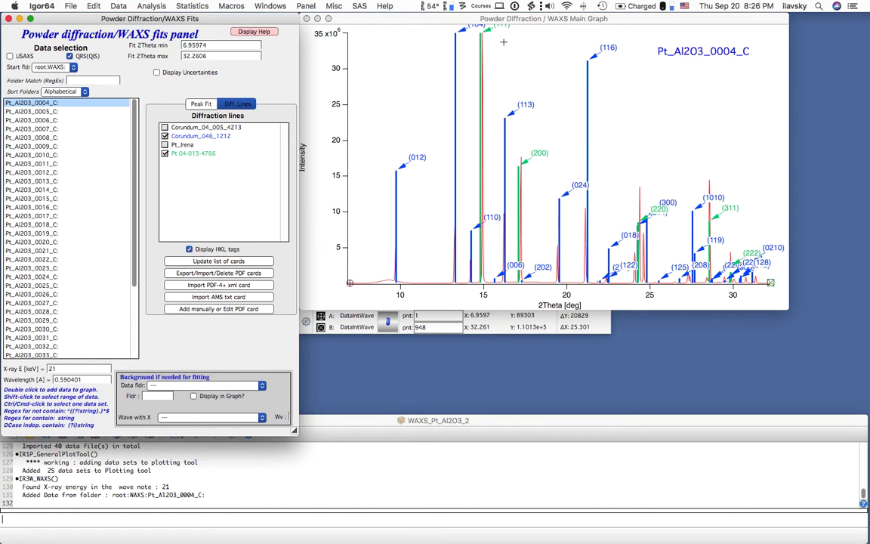
pyautogui.click(427, 32)
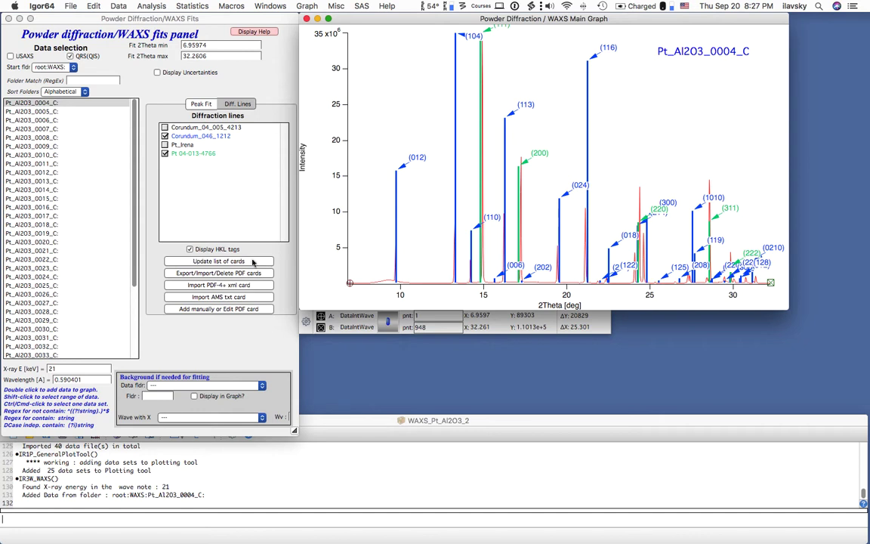
pyautogui.click(285, 278)
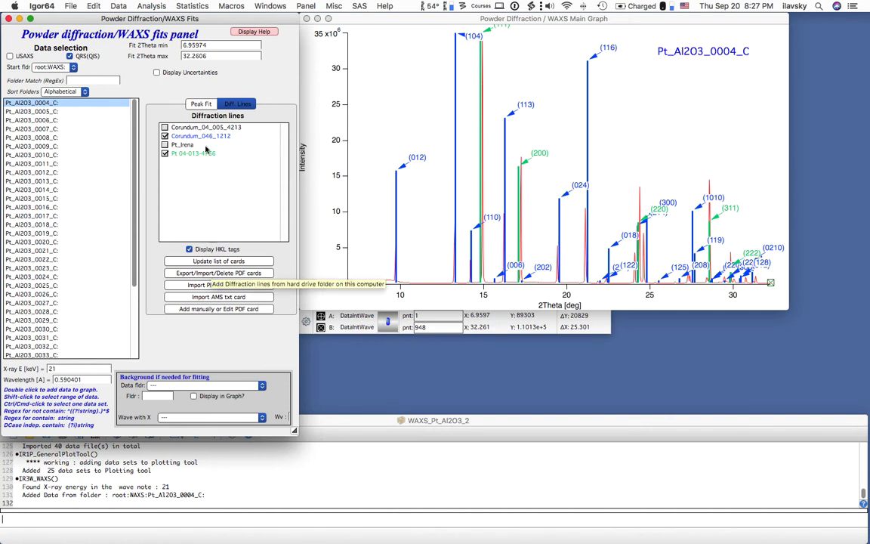
# Delete the Pt_Irena card from the cards stored inside the experiment and close the card manager.
pyautogui.click(221, 274)
pyautogui.click(262, 92)
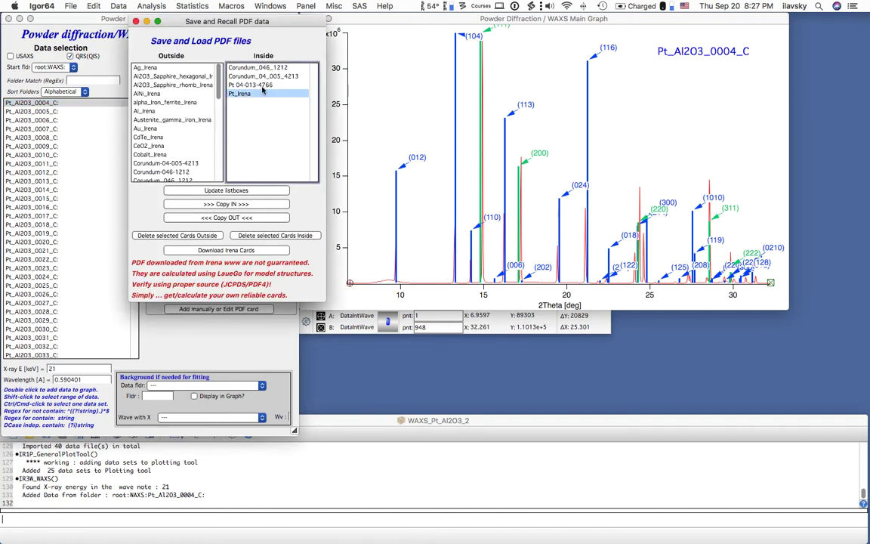
pyautogui.click(240, 84)
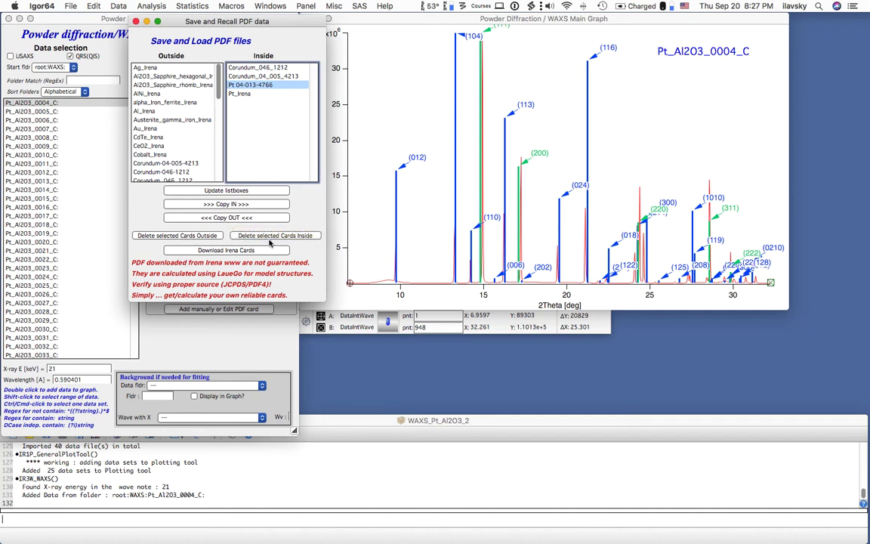
pyautogui.click(236, 92)
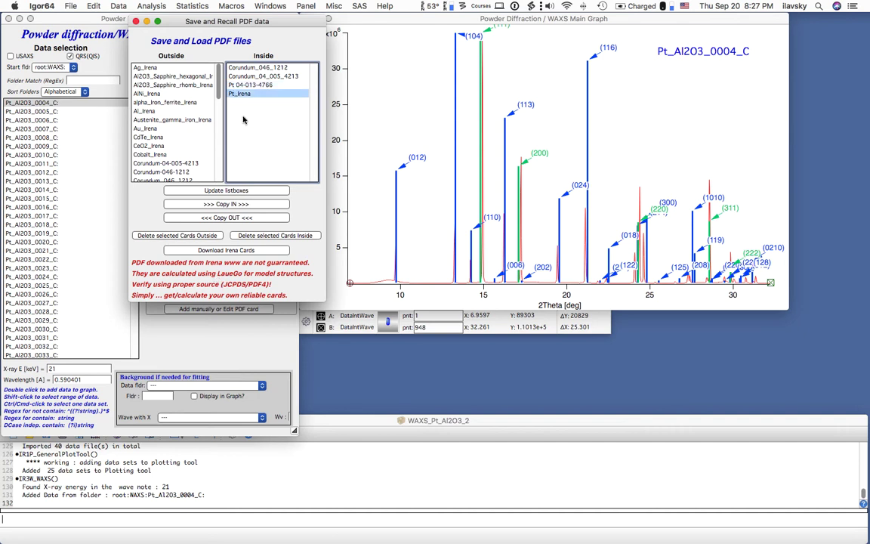
pyautogui.click(267, 236)
pyautogui.click(305, 252)
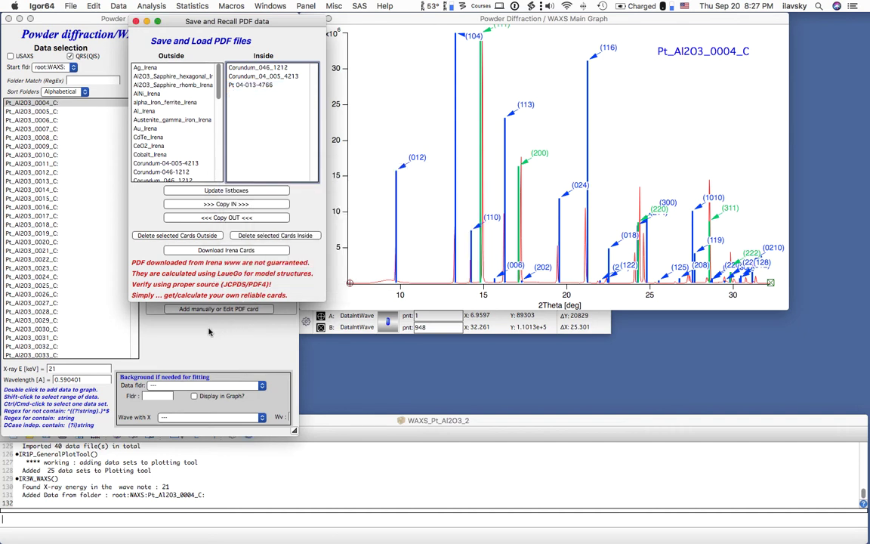
pyautogui.click(136, 22)
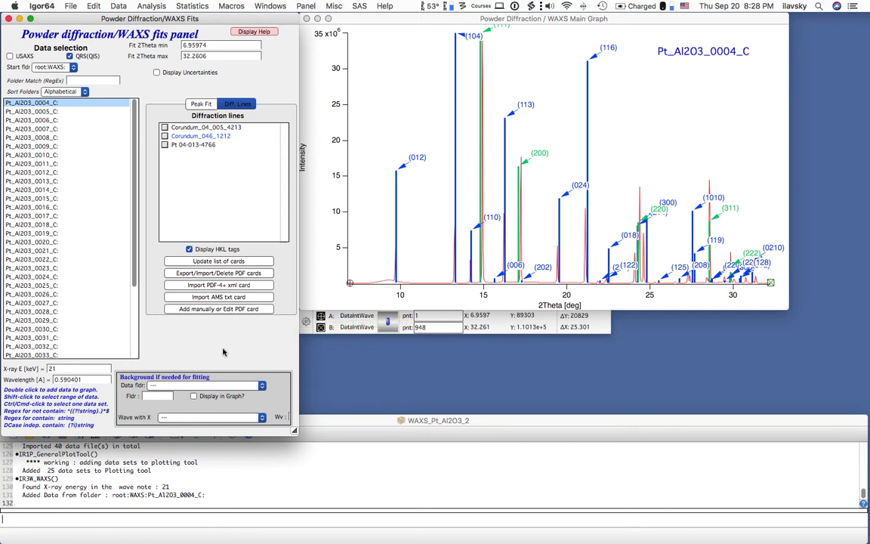
# Clear the diffraction lines from the graph and set the fit range around the three central peaks to 2Theta 14.6008–17.8335.
pyautogui.click(165, 144)
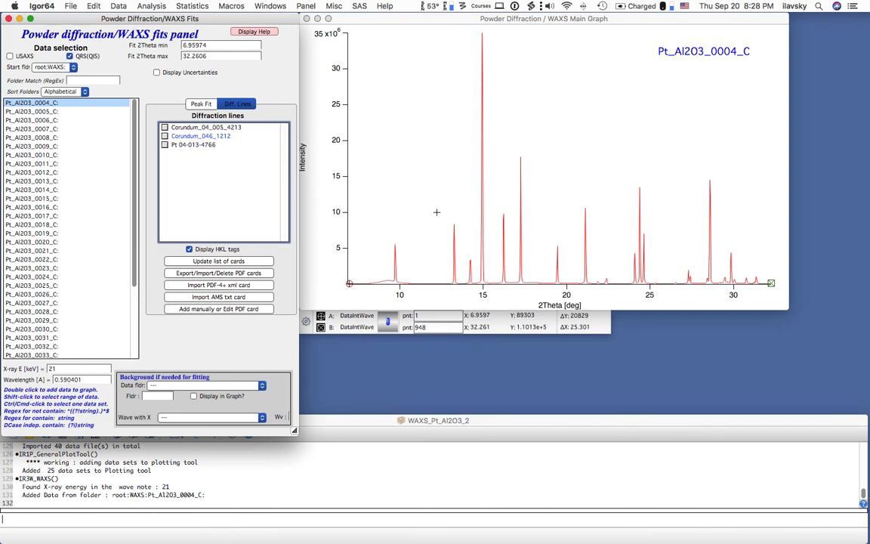
pyautogui.click(473, 33)
pyautogui.moveTo(473, 33); pyautogui.dragTo(536, 289)
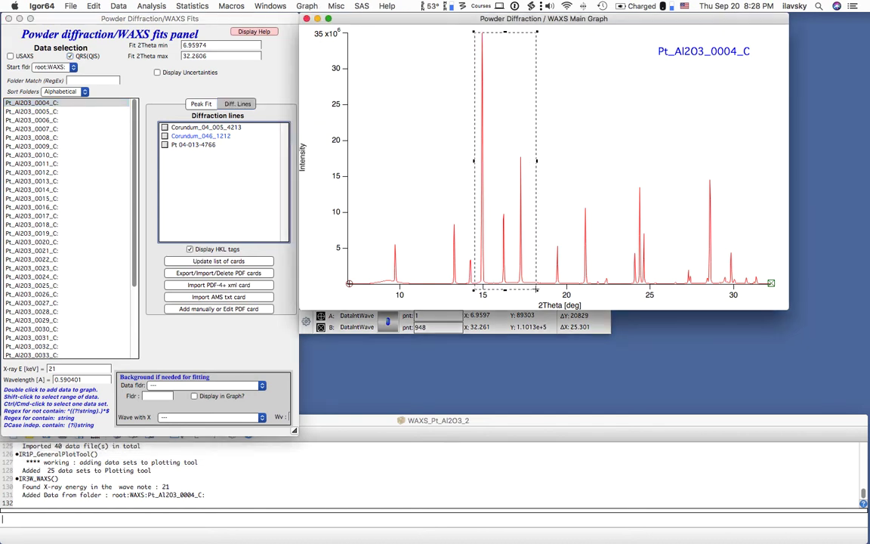
pyautogui.click(521, 280)
pyautogui.click(563, 295)
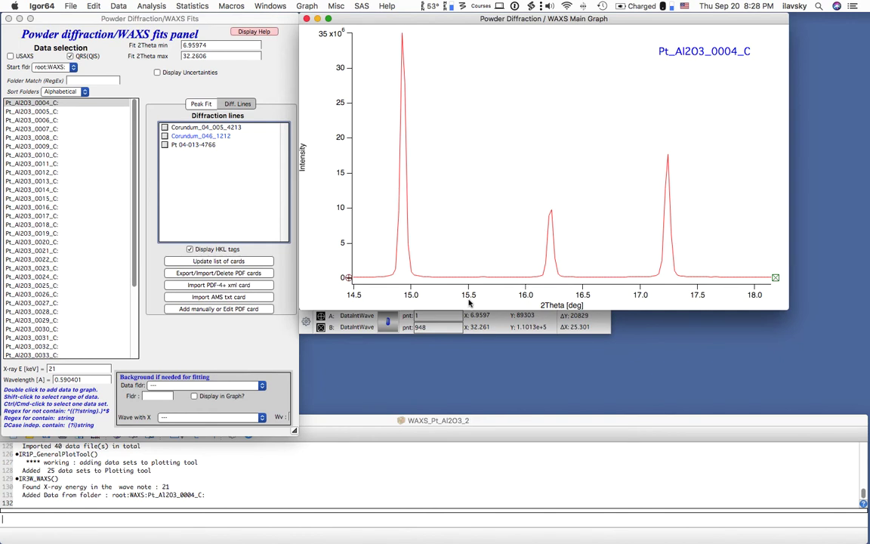
pyautogui.moveTo(365, 278); pyautogui.dragTo(366, 277)
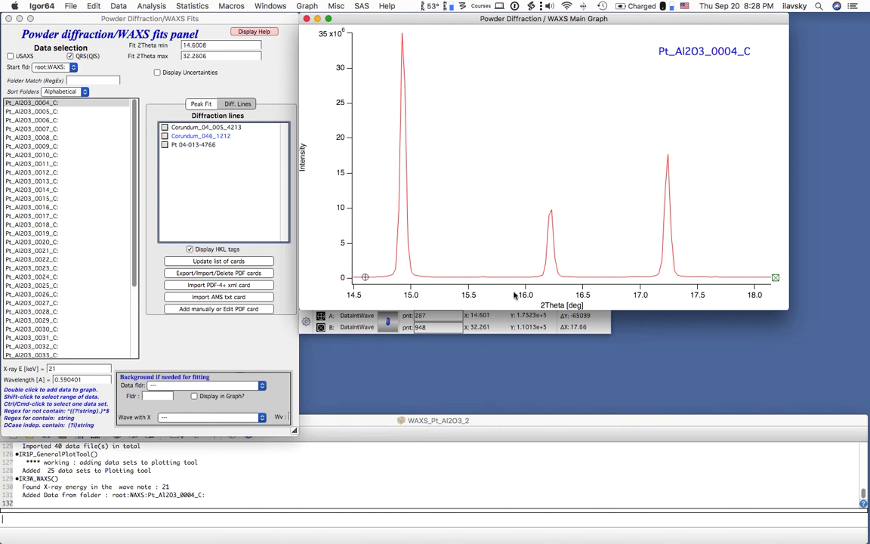
pyautogui.moveTo(718, 277); pyautogui.dragTo(736, 277)
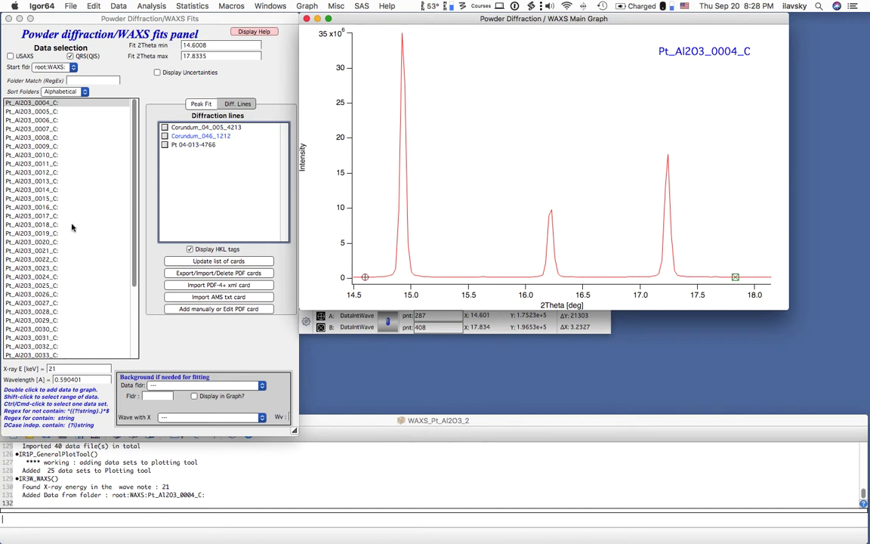
# Start a fresh MultiPeak Fitting 2.0 session on the selected range and auto-locate the peaks between the graph cursors.
pyautogui.click(201, 104)
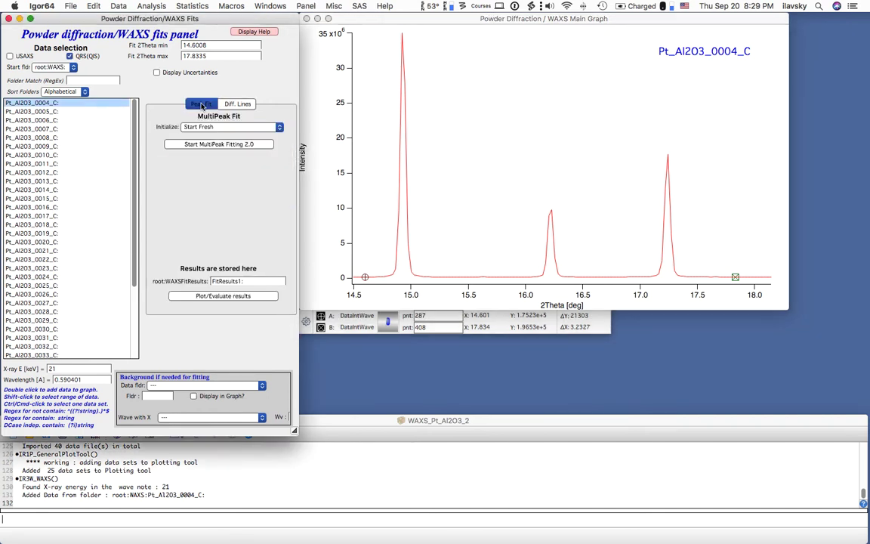
pyautogui.click(205, 145)
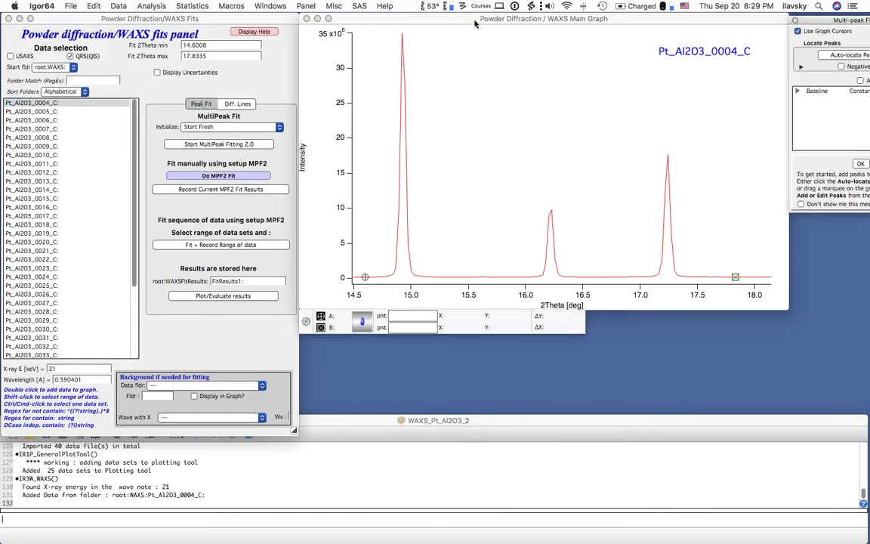
pyautogui.moveTo(426, 21); pyautogui.dragTo(394, 24)
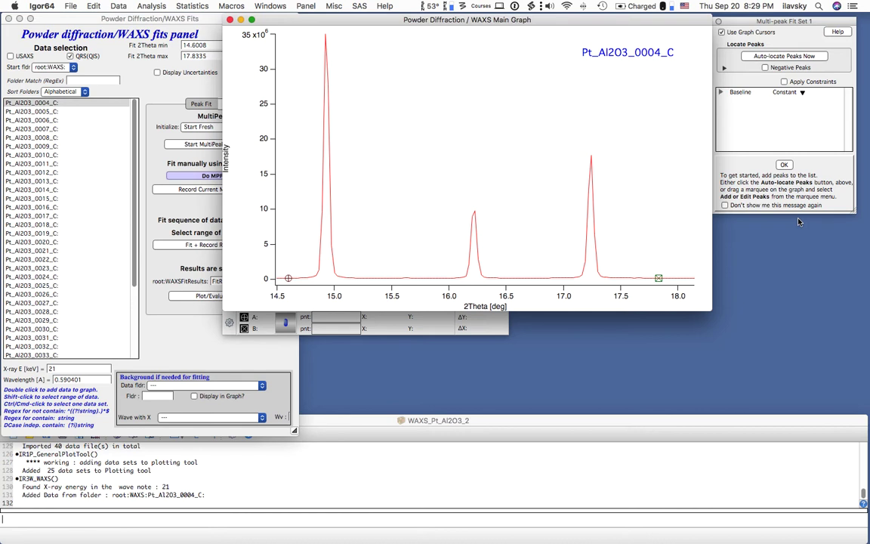
pyautogui.click(784, 165)
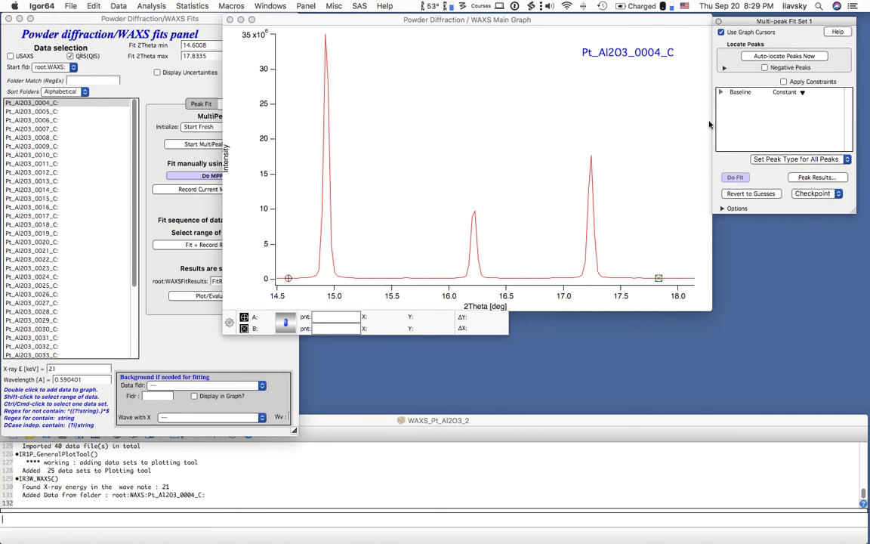
pyautogui.click(788, 59)
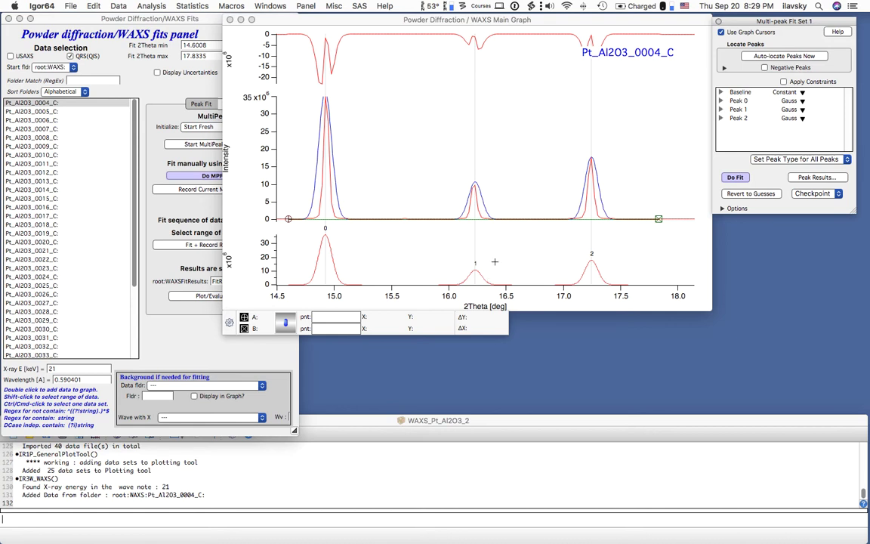
# Inspect the middle peak near 16.2 degrees in the Edit or Add Peaks editor and close it without adding any peak.
pyautogui.click(407, 150)
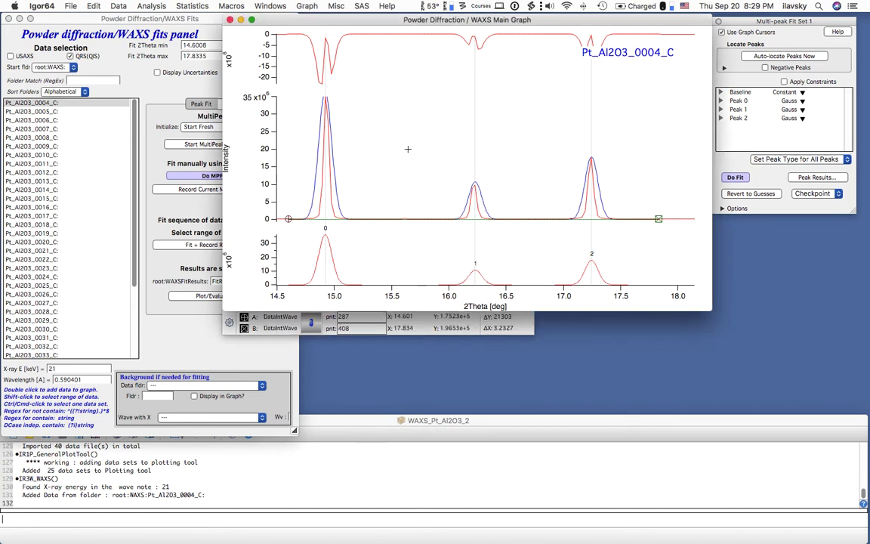
pyautogui.moveTo(407, 150); pyautogui.dragTo(529, 235)
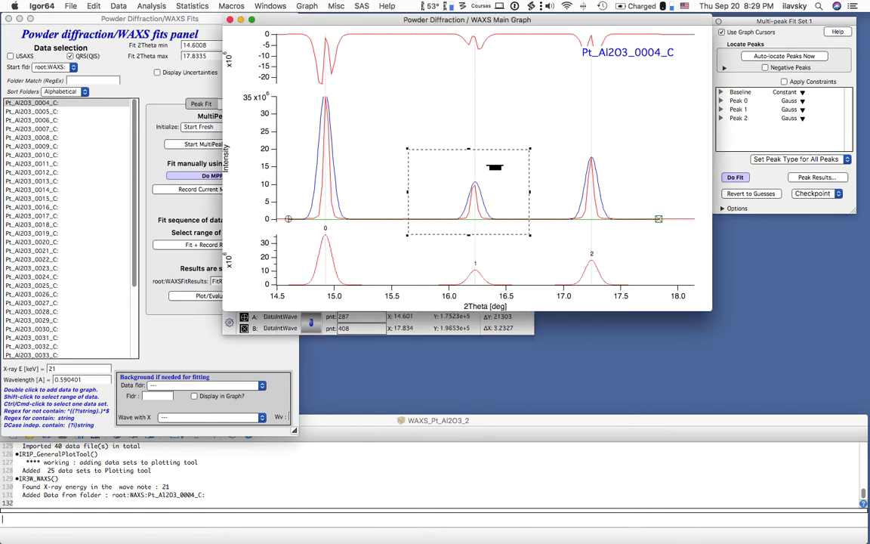
pyautogui.click(496, 170)
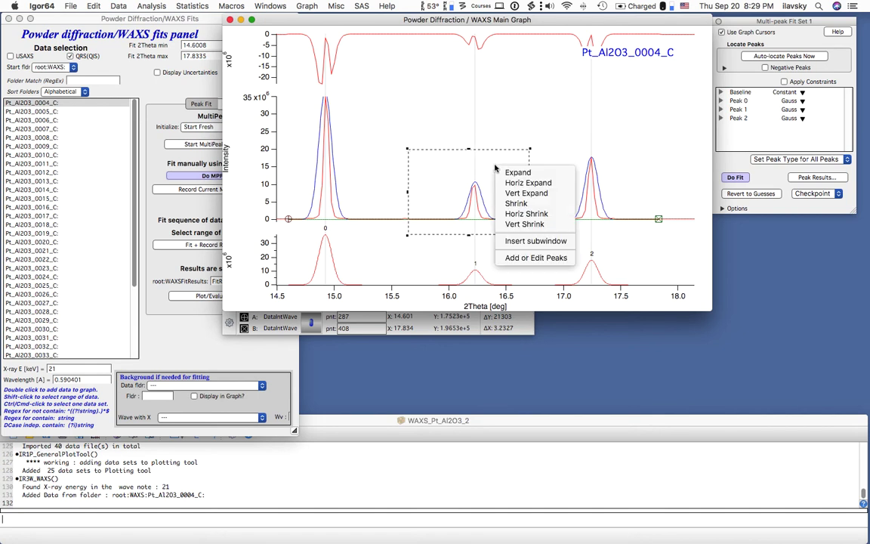
pyautogui.click(521, 259)
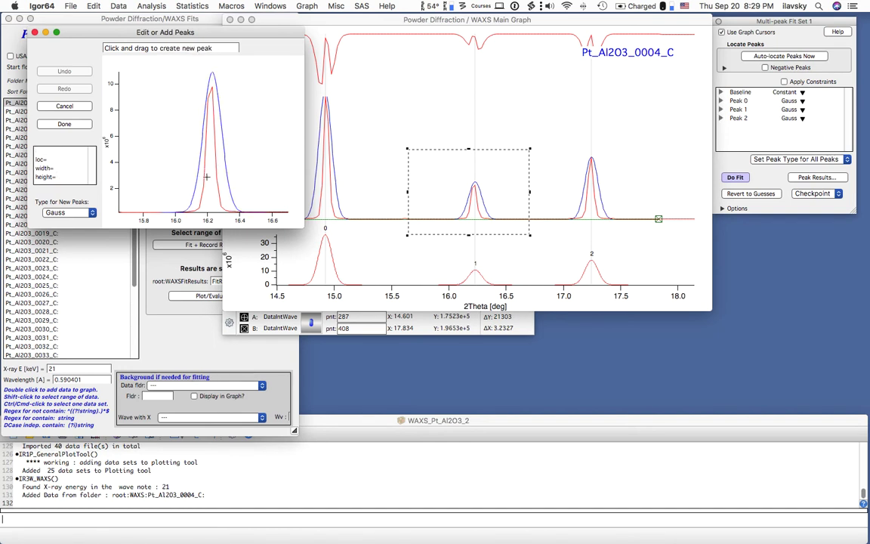
pyautogui.click(65, 125)
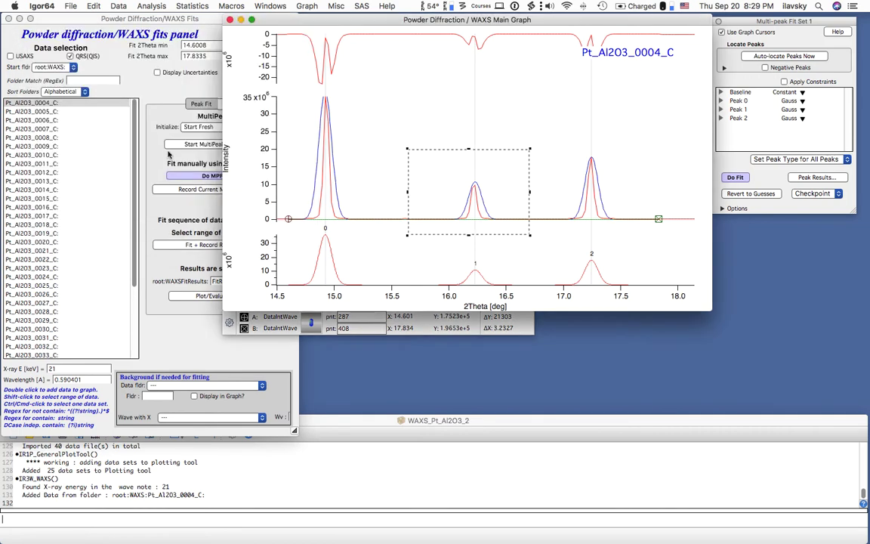
# Examine the baseline between the first two fitted peaks, about 15.4 to 15.8 degrees, and autoscale the graph to all data.
pyautogui.moveTo(377, 206); pyautogui.dragTo(436, 228)
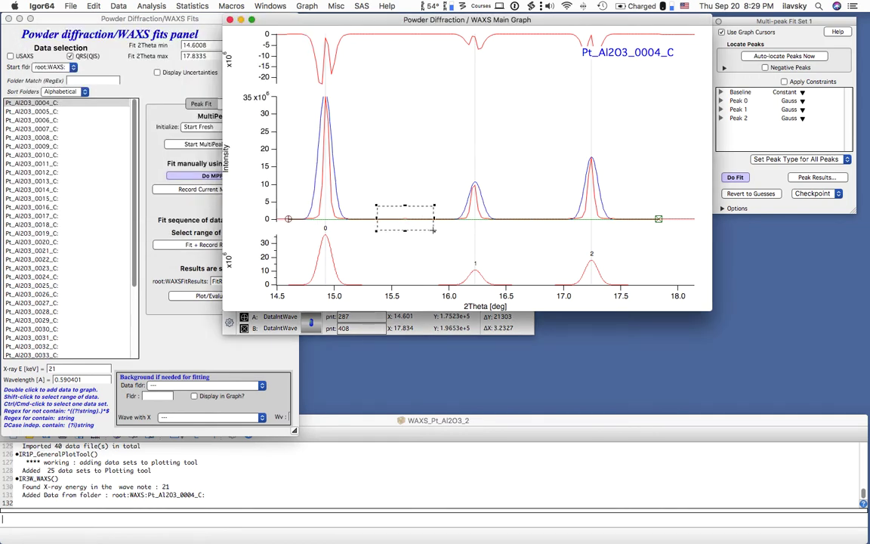
pyautogui.click(430, 229)
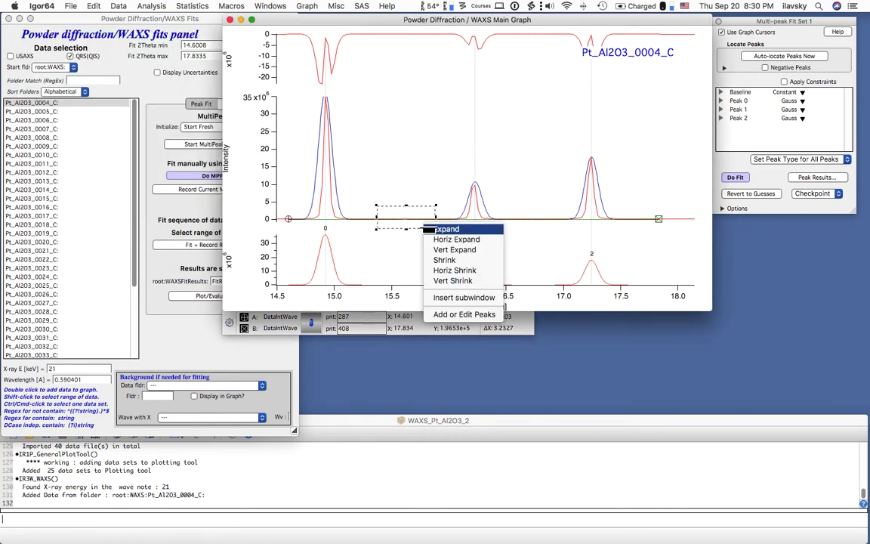
pyautogui.click(431, 229)
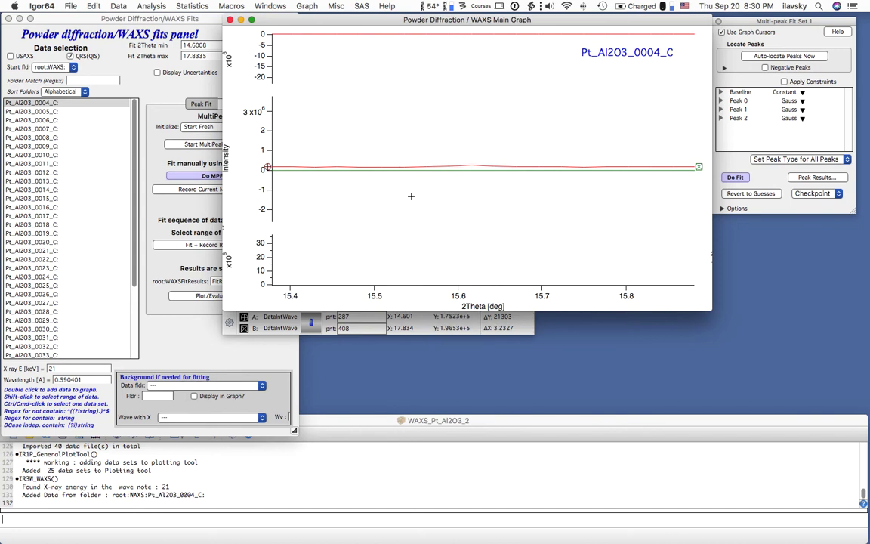
pyautogui.press('super+a')
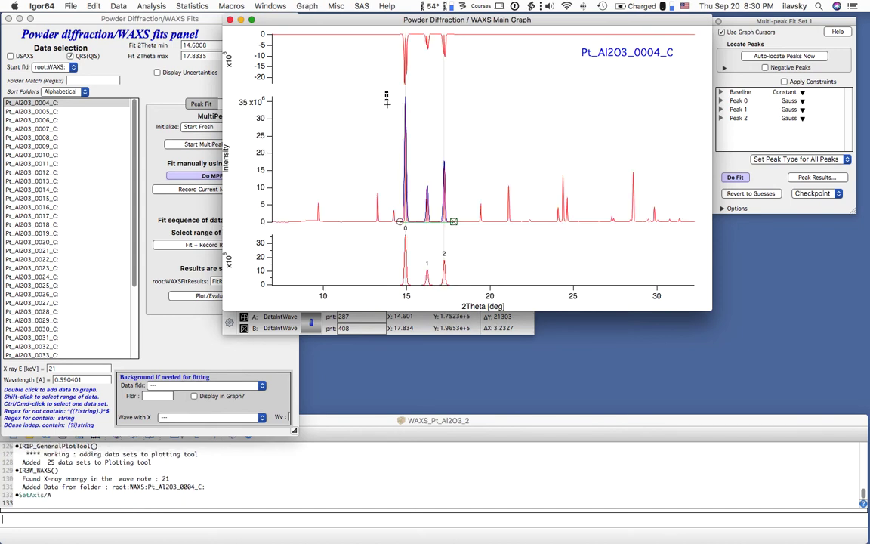
# Extend the fit range's lower end to 2Theta 13.9328 so it includes the small peak near 14.2 degrees.
pyautogui.moveTo(387, 93); pyautogui.dragTo(468, 231)
pyautogui.click(458, 220)
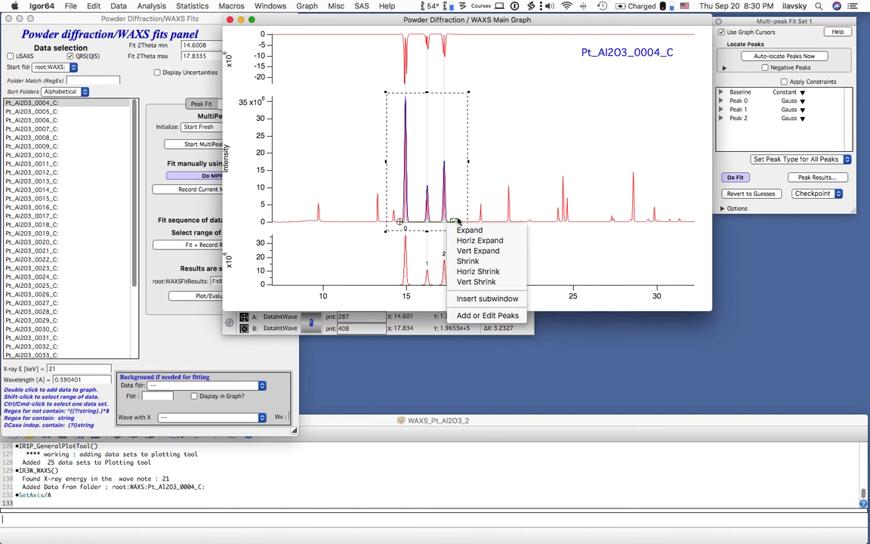
pyautogui.click(467, 230)
pyautogui.moveTo(411, 211); pyautogui.dragTo(447, 229)
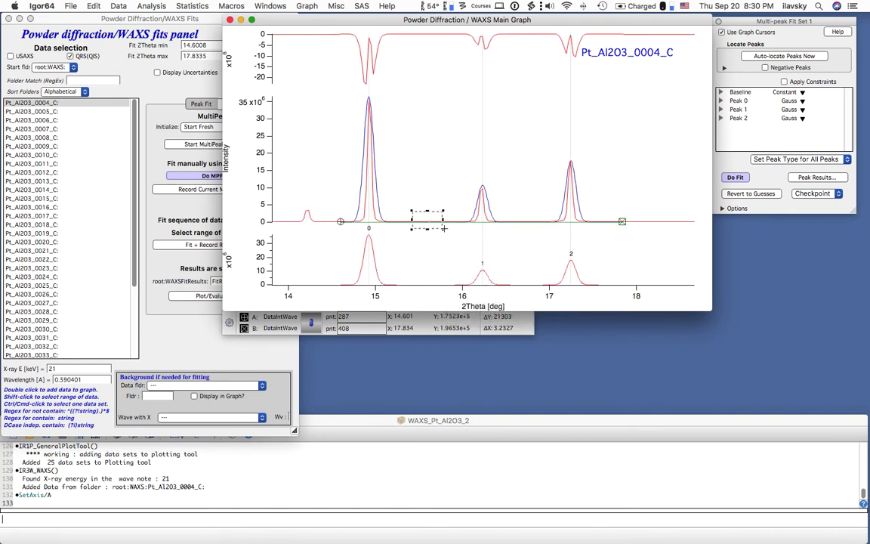
pyautogui.moveTo(341, 222)
pyautogui.mouseDown()
pyautogui.moveTo(283, 221)
pyautogui.moveTo(350, 252)
pyautogui.moveTo(340, 249)
pyautogui.moveTo(339, 232)
pyautogui.mouseUp()
# Add a Gauss peak over the small peak at about 14.2 degrees in the Edit or Add Peaks editor.
pyautogui.click(312, 216)
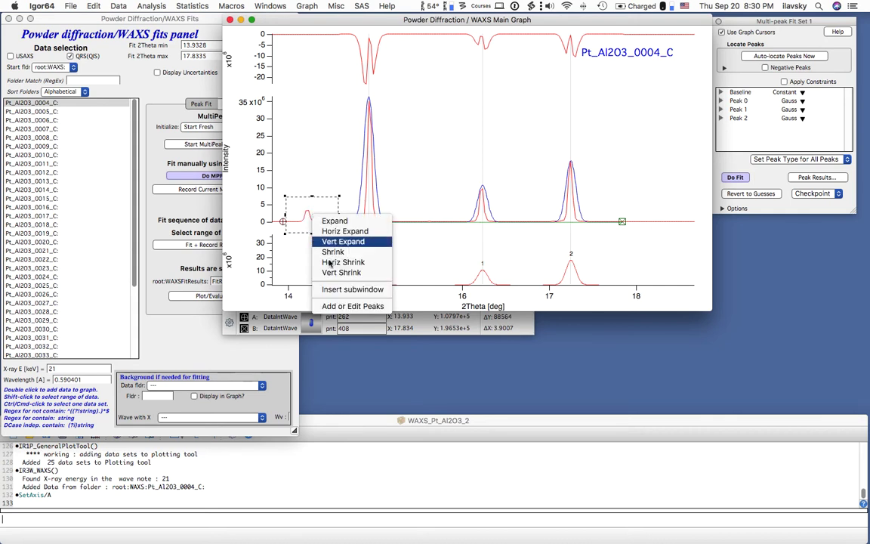
pyautogui.click(353, 305)
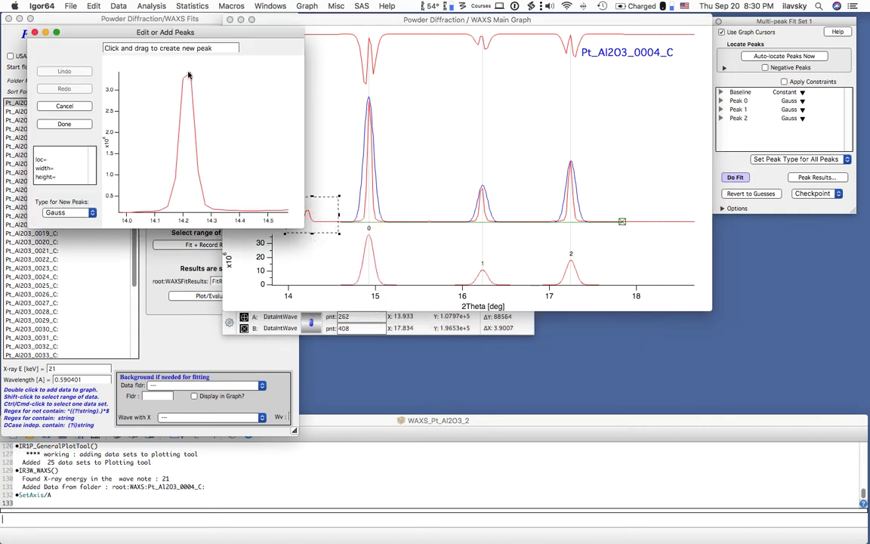
pyautogui.moveTo(187, 72)
pyautogui.mouseDown()
pyautogui.moveTo(173, 132)
pyautogui.moveTo(198, 209)
pyautogui.mouseUp()
pyautogui.click(67, 118)
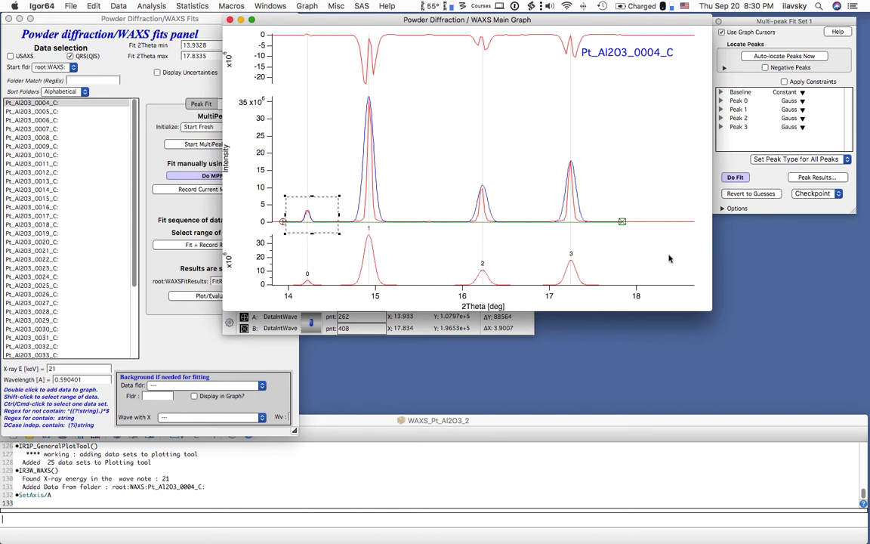
# Run the multi-peak fit with the four Gauss peaks and the constant baseline.
pyautogui.click(745, 148)
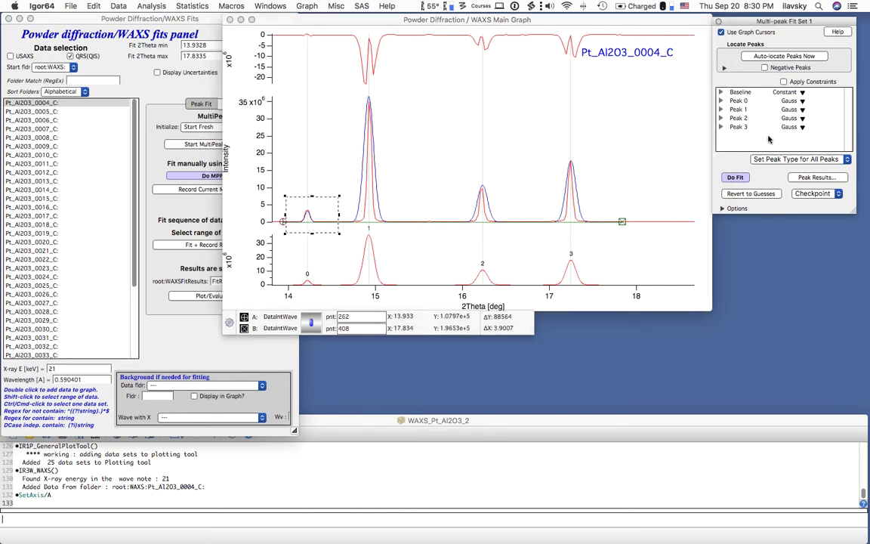
pyautogui.click(737, 178)
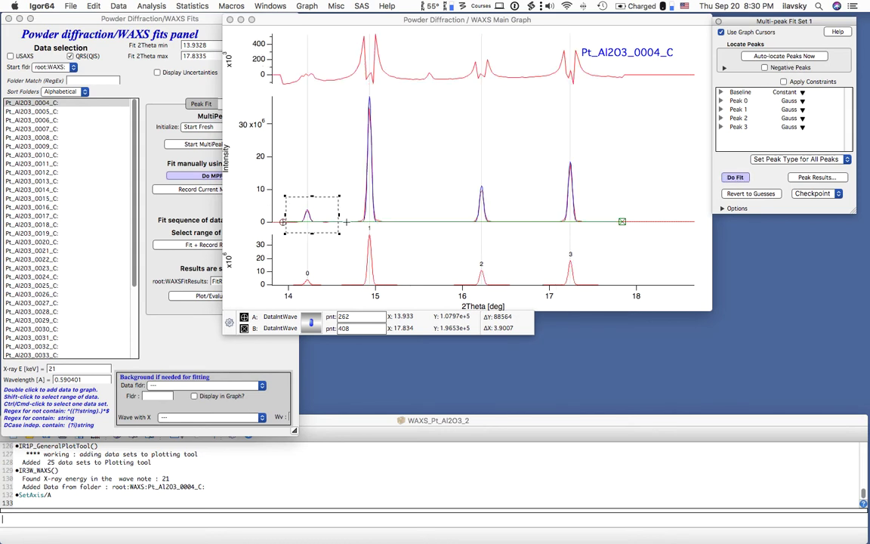
pyautogui.click(517, 156)
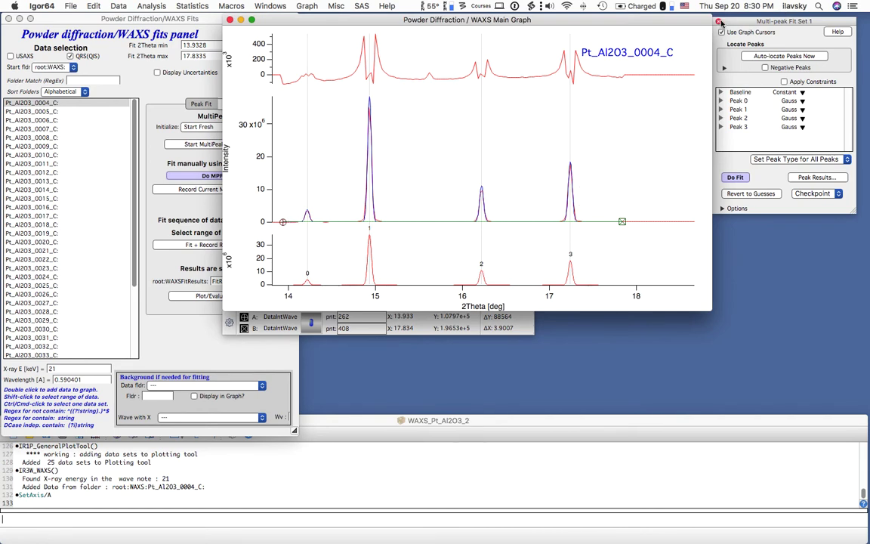
# Enlarge the Multi-peak Fit Set 1 panel and set the baseline function to Linear.
pyautogui.moveTo(731, 21); pyautogui.dragTo(699, 19)
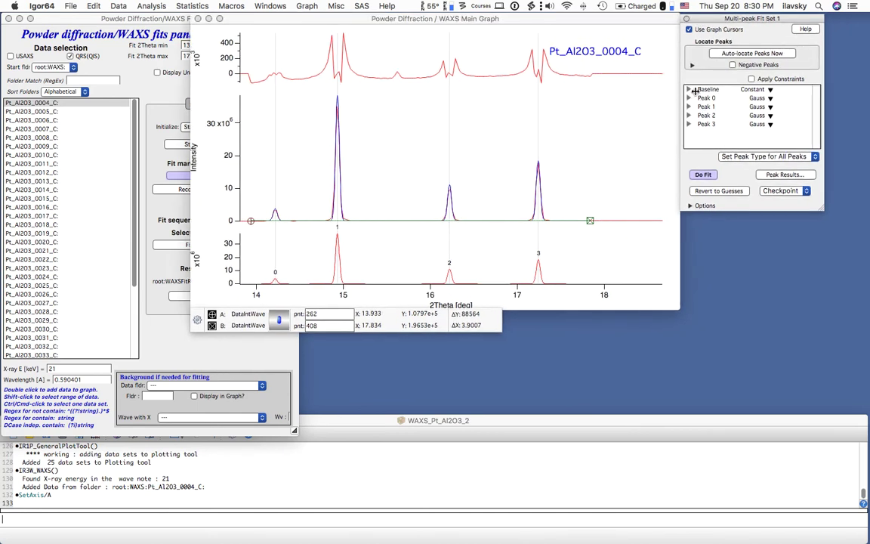
pyautogui.click(688, 89)
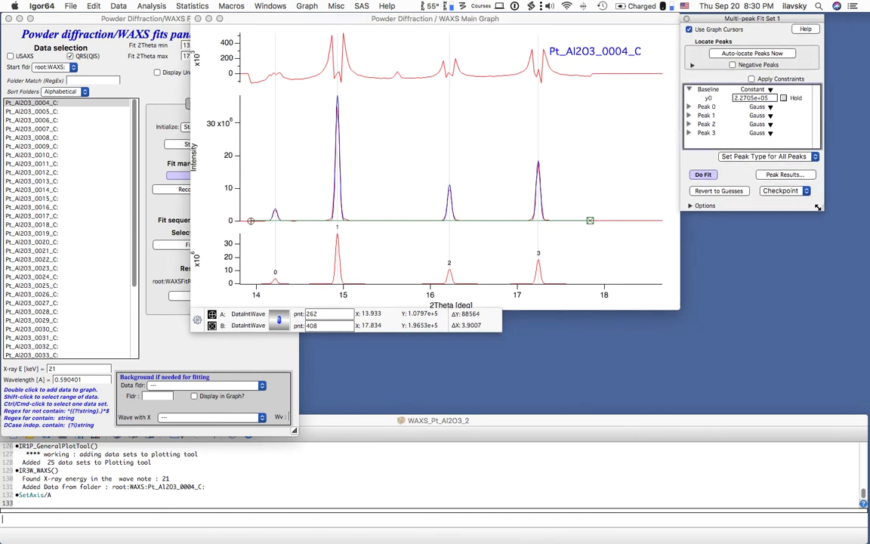
pyautogui.moveTo(818, 207); pyautogui.dragTo(858, 306)
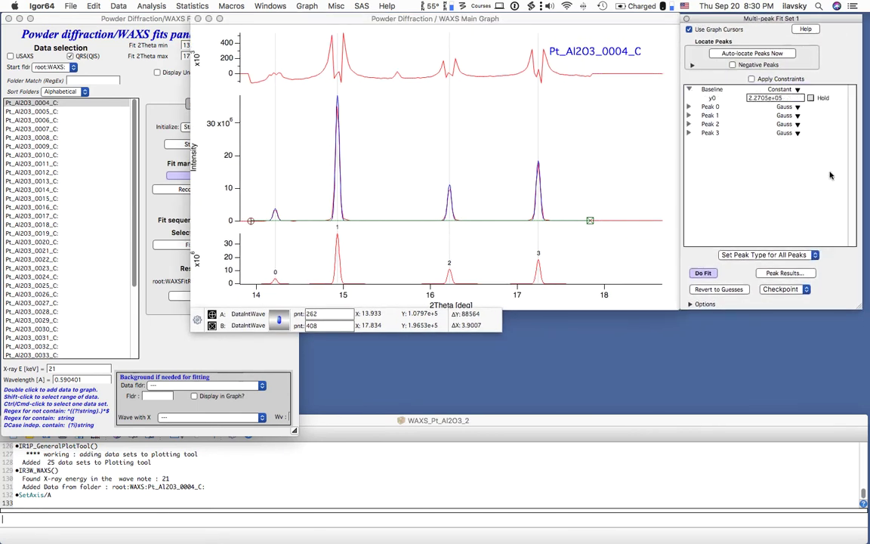
pyautogui.click(797, 90)
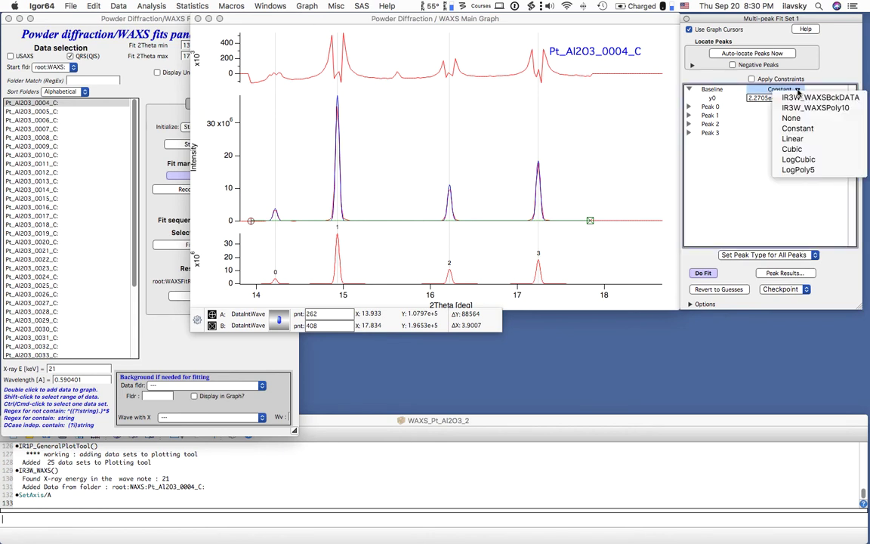
pyautogui.click(792, 139)
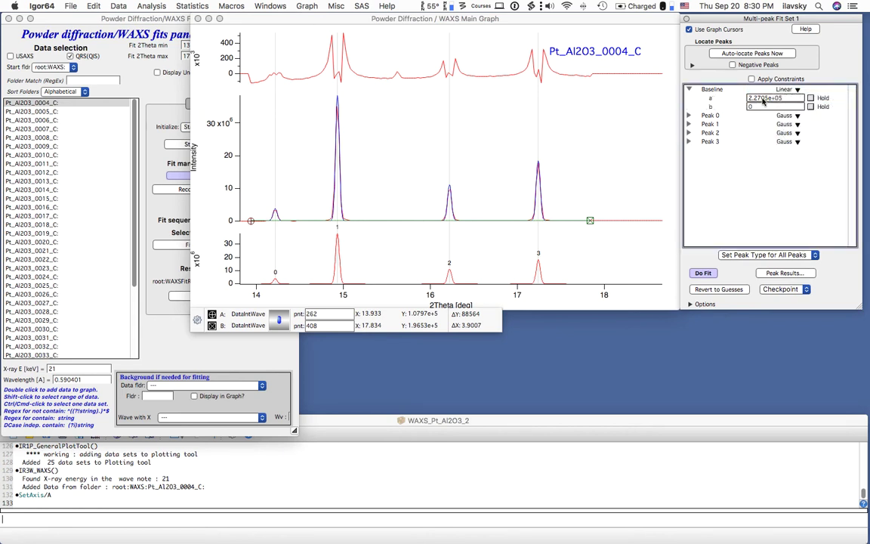
pyautogui.click(786, 90)
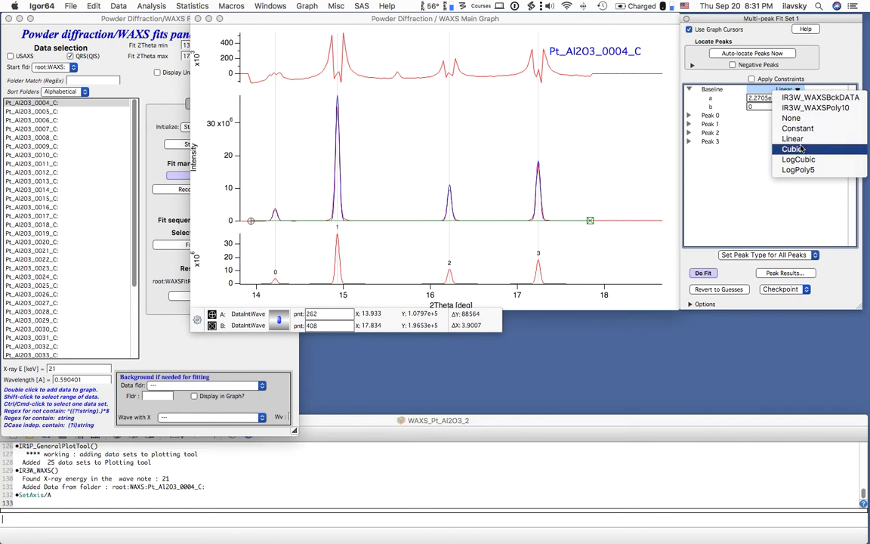
pyautogui.click(793, 139)
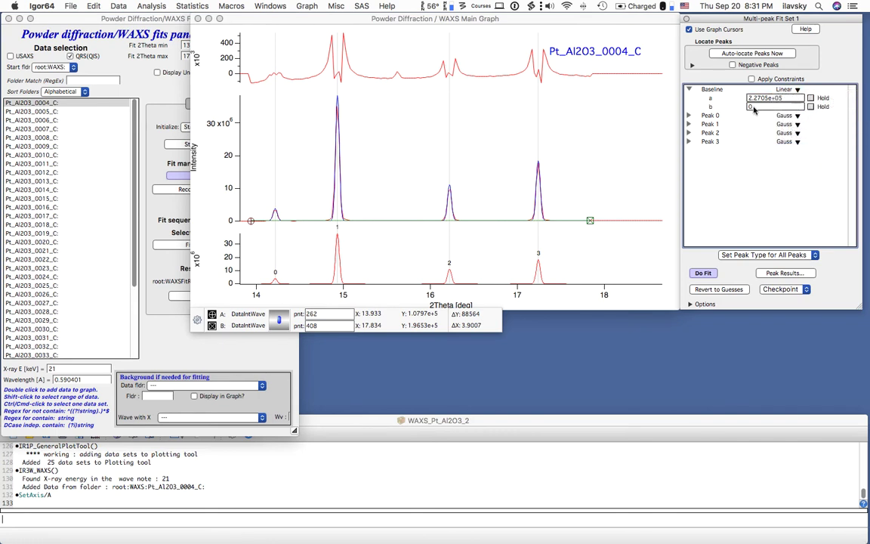
pyautogui.click(690, 91)
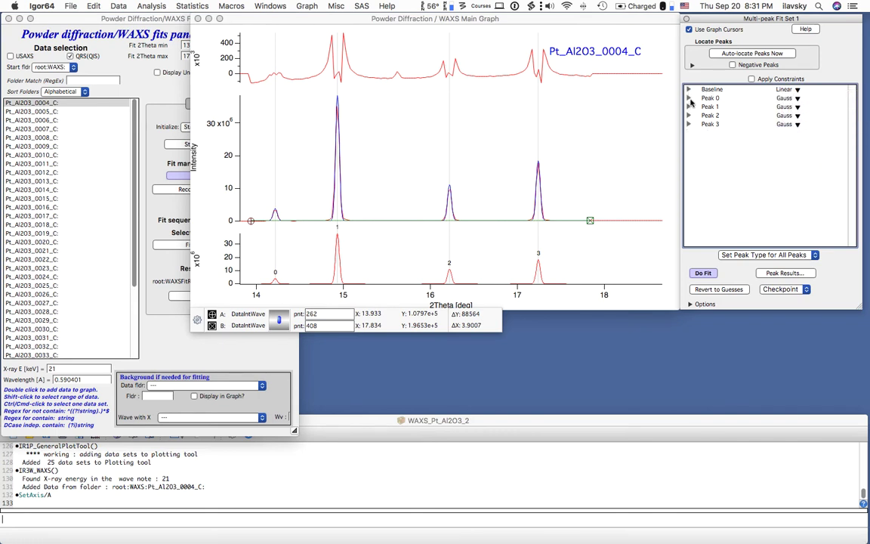
# Try a Voigt shape for Peak 1 and rerun the multi-peak fit.
pyautogui.click(689, 99)
pyautogui.click(689, 98)
pyautogui.click(687, 108)
pyautogui.click(790, 108)
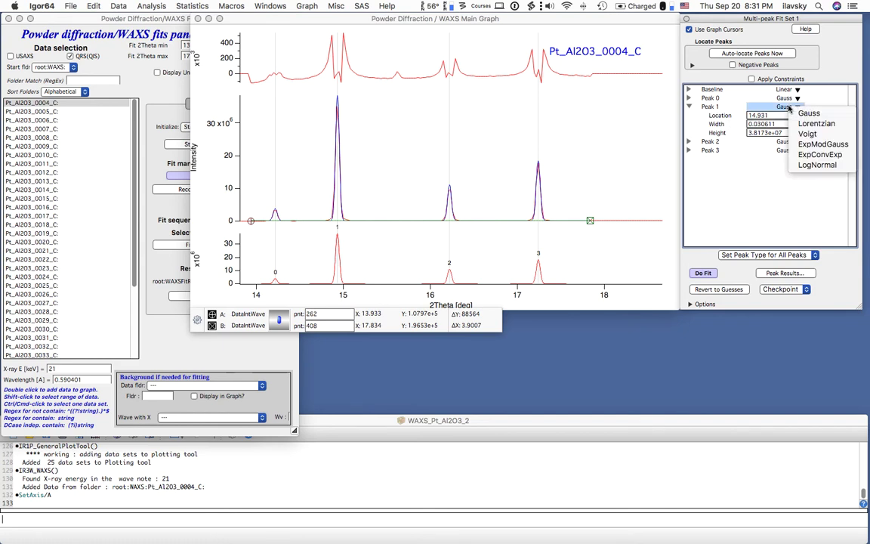
pyautogui.click(802, 133)
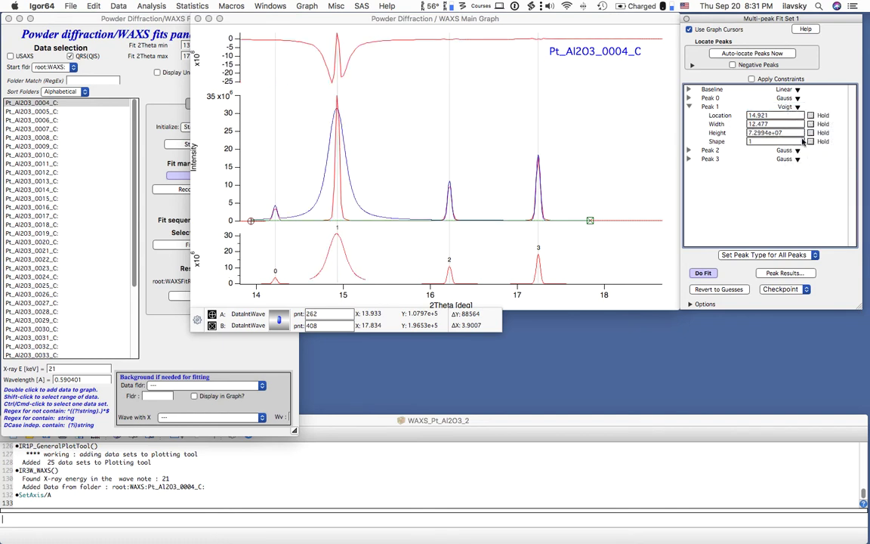
pyautogui.click(704, 274)
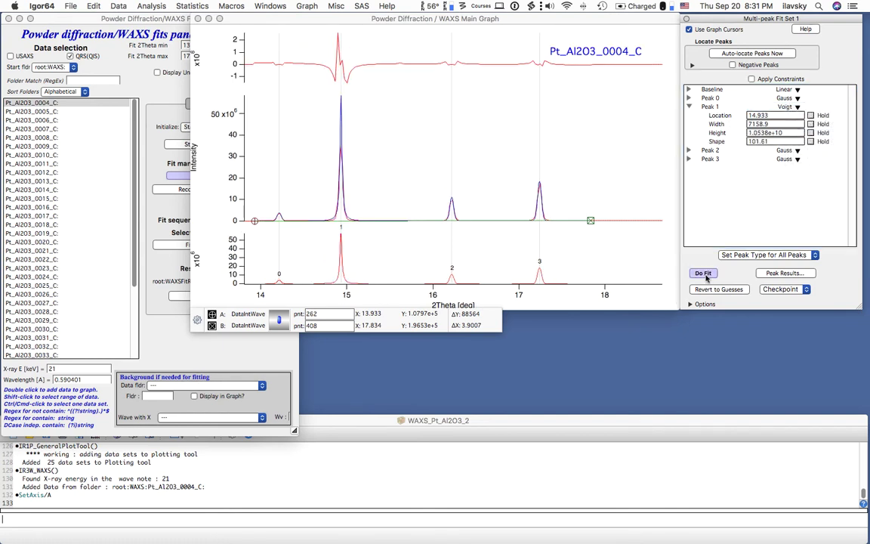
# Set Peak 1 back to the Gauss shape and refit with the linear baseline.
pyautogui.click(793, 107)
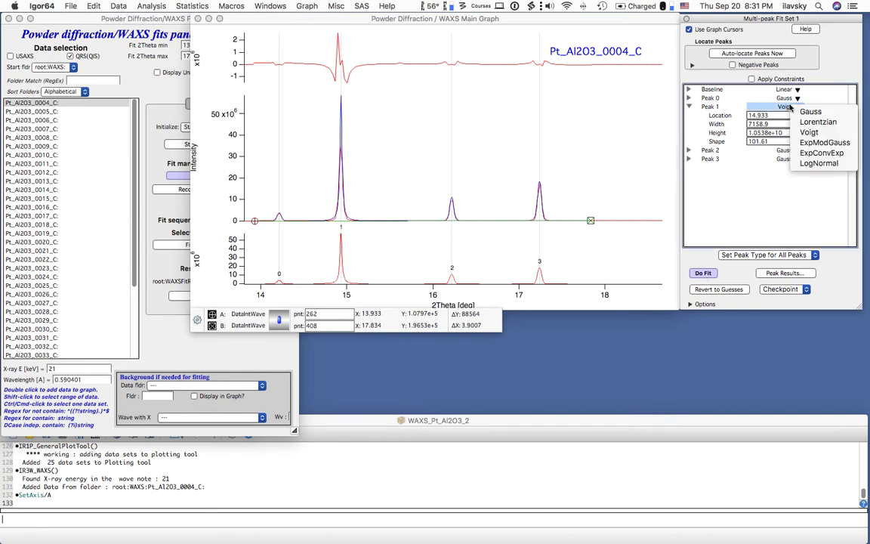
pyautogui.click(806, 112)
pyautogui.click(702, 273)
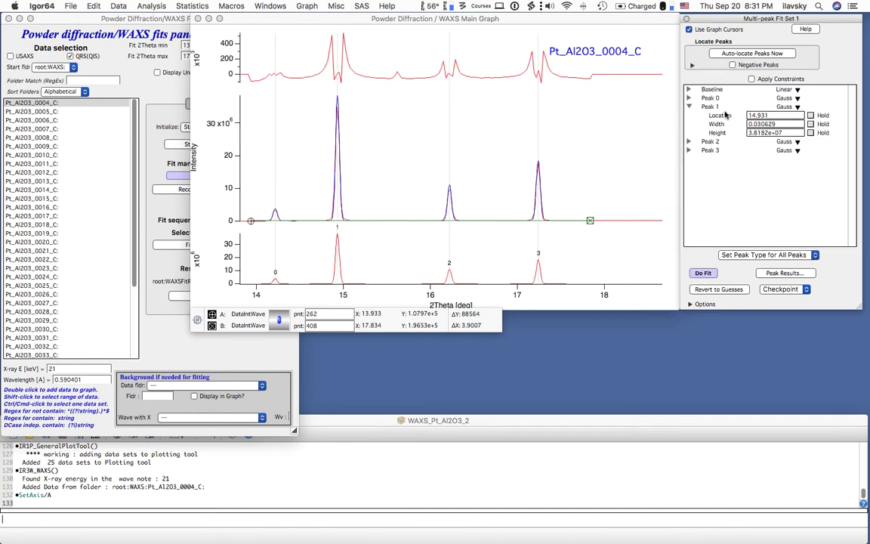
pyautogui.click(792, 100)
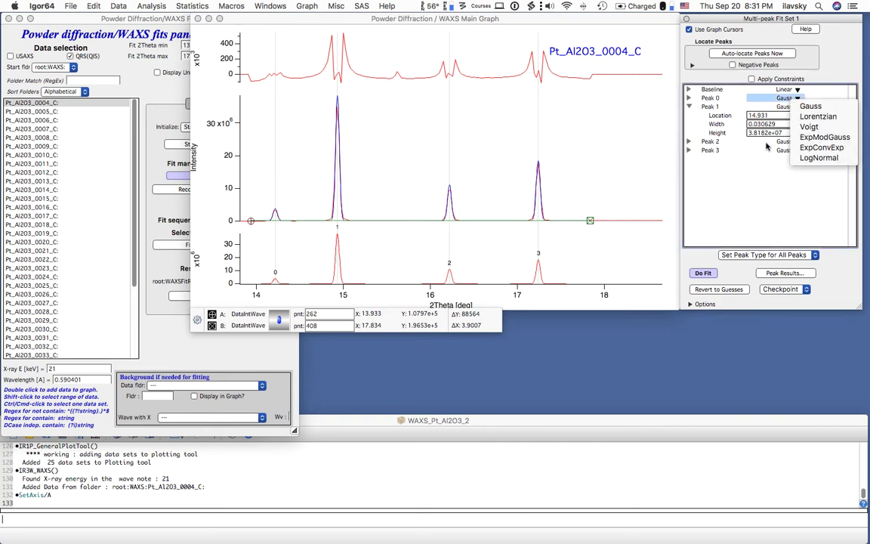
pyautogui.click(681, 140)
pyautogui.click(689, 107)
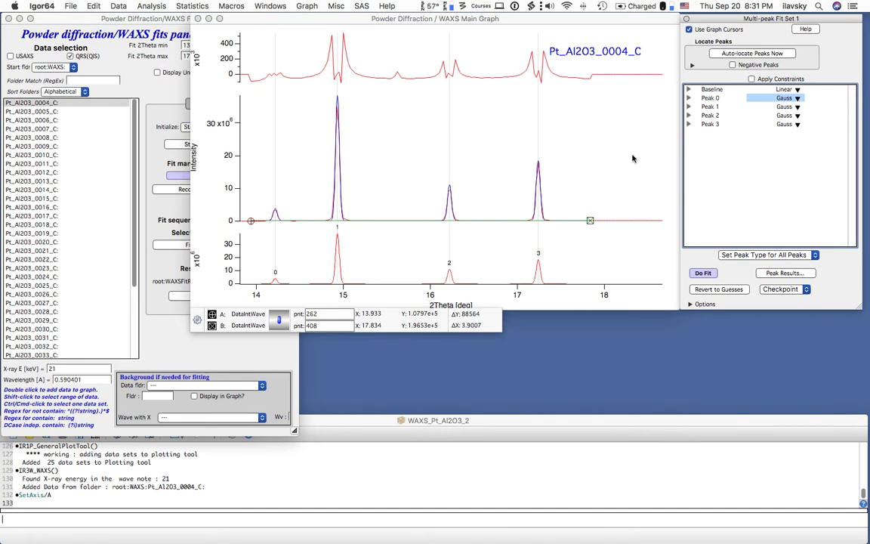
# Run the fit once more for Pt_Al2O3_0004_C and record the current MPF2 fit results.
pyautogui.moveTo(542, 20); pyautogui.dragTo(622, 26)
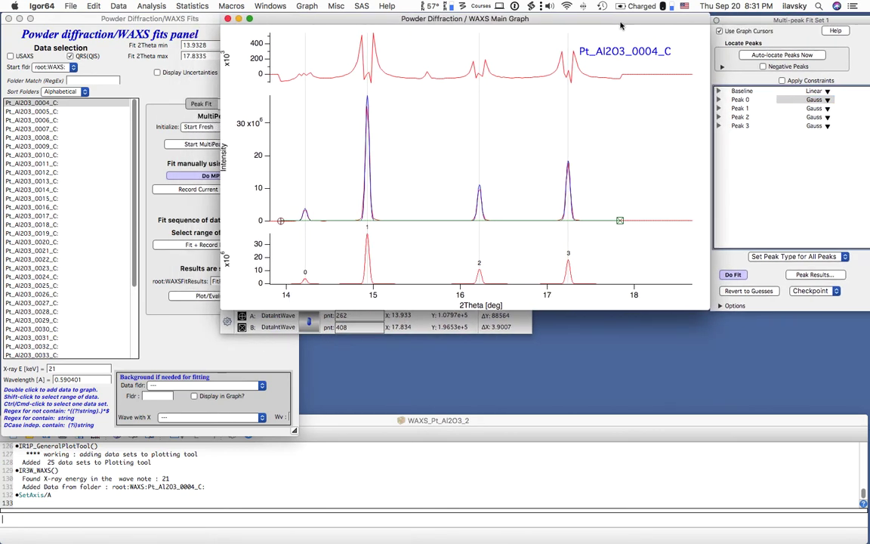
pyautogui.click(199, 26)
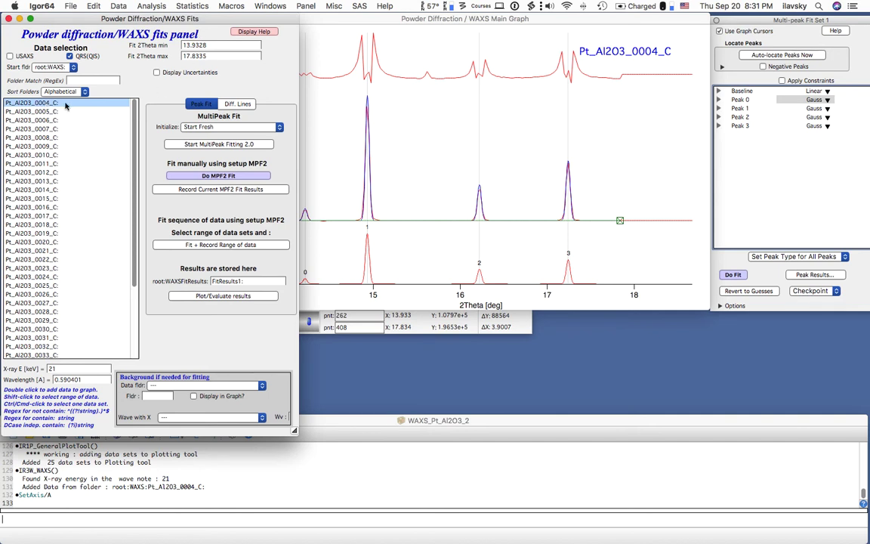
pyautogui.click(739, 275)
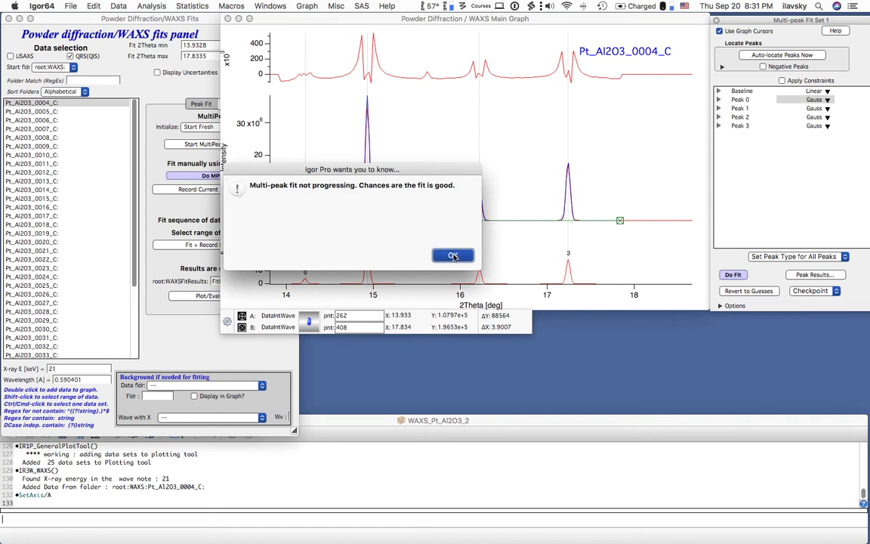
pyautogui.click(454, 256)
pyautogui.click(151, 187)
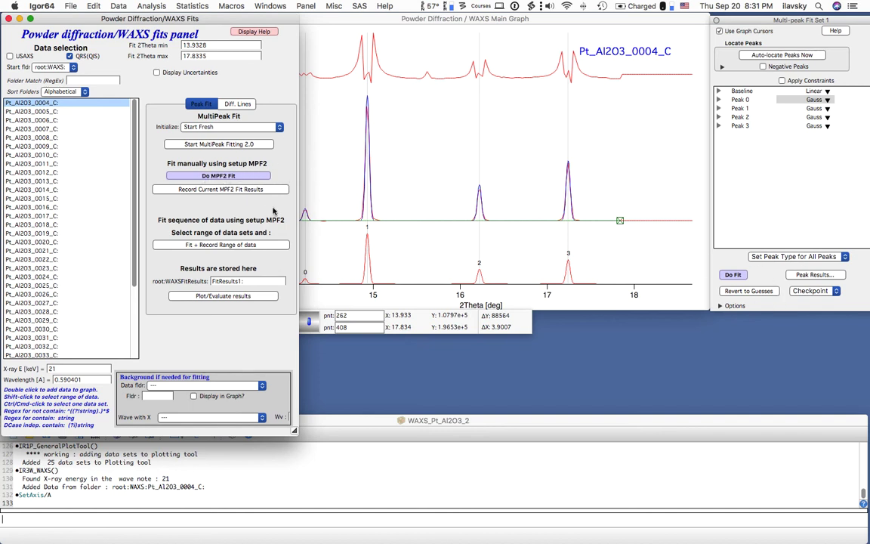
pyautogui.click(218, 190)
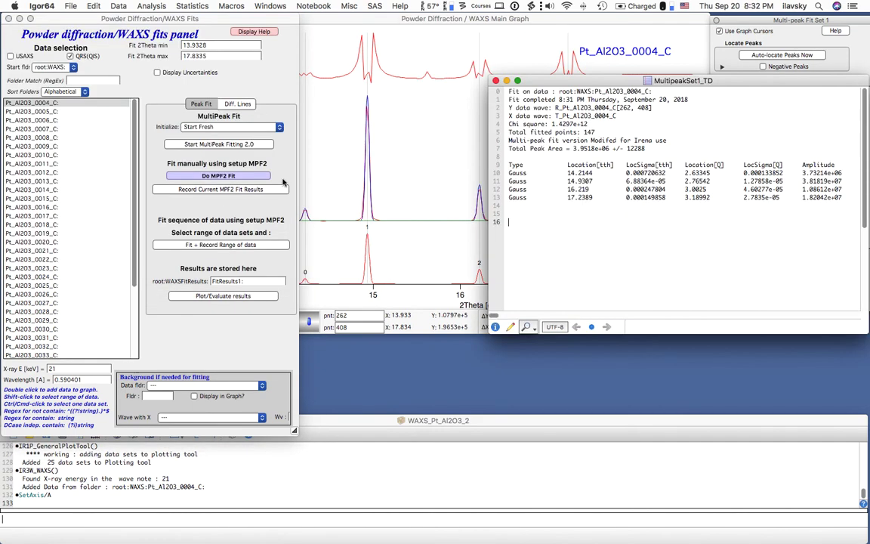
# Arrange the two result windows side by side and review the MultipeakSet1_TD summary's data waves, chi square and fitted point count.
pyautogui.moveTo(587, 83); pyautogui.dragTo(159, 163)
pyautogui.moveTo(580, 83); pyautogui.dragTo(560, 155)
pyautogui.moveTo(318, 160); pyautogui.dragTo(323, 180)
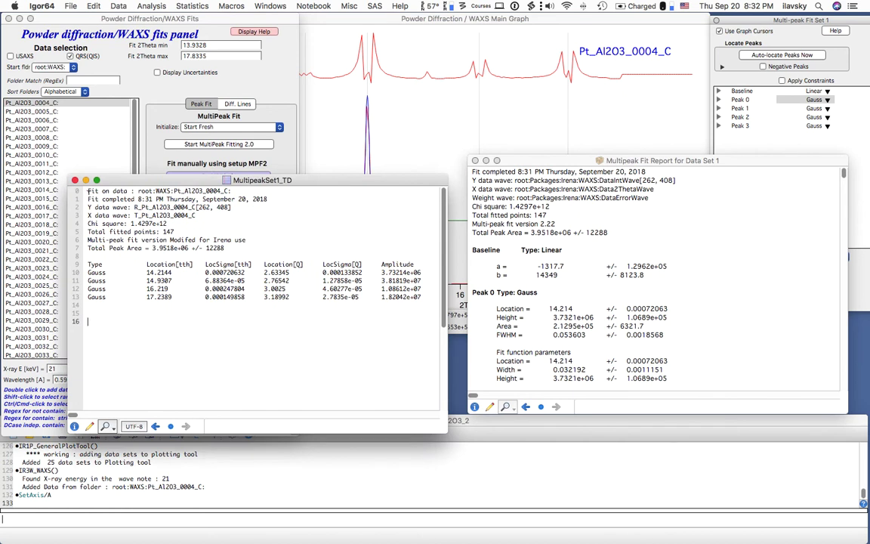
pyautogui.moveTo(88, 190); pyautogui.dragTo(231, 191)
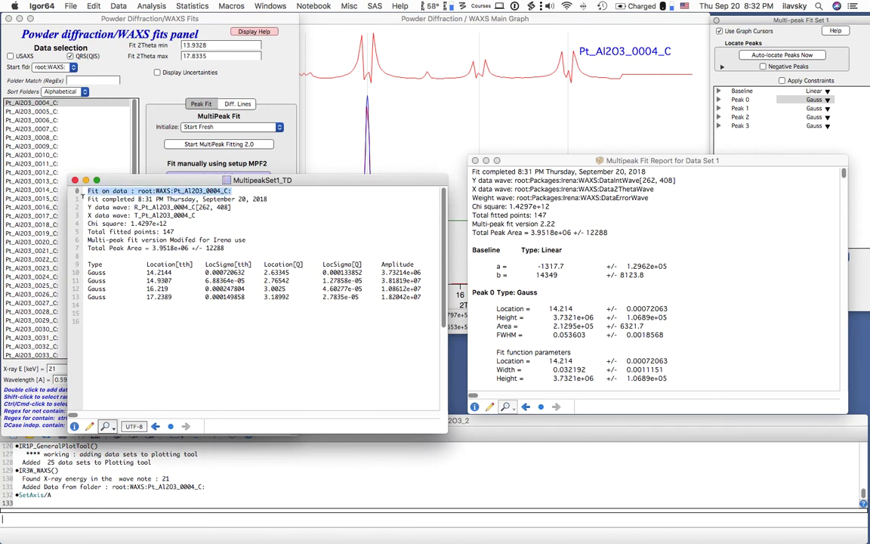
pyautogui.moveTo(88, 198); pyautogui.dragTo(278, 199)
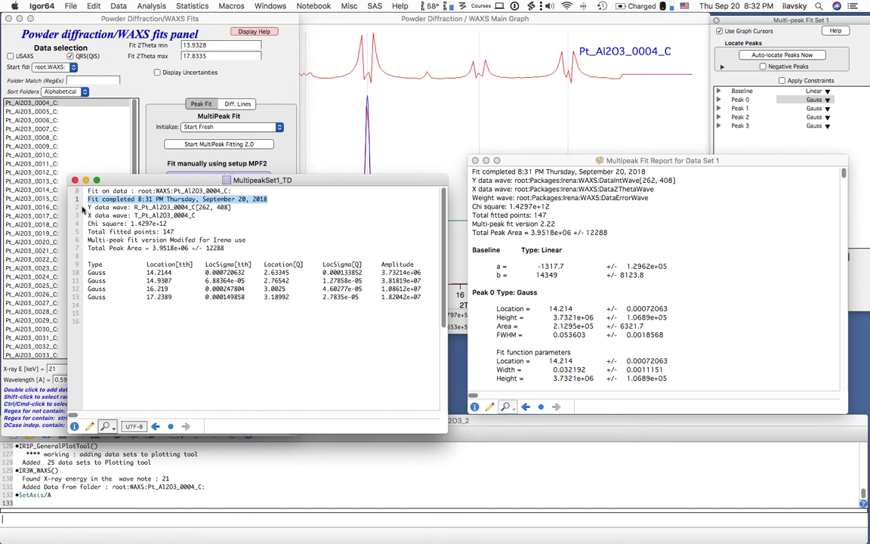
pyautogui.moveTo(88, 205); pyautogui.dragTo(238, 206)
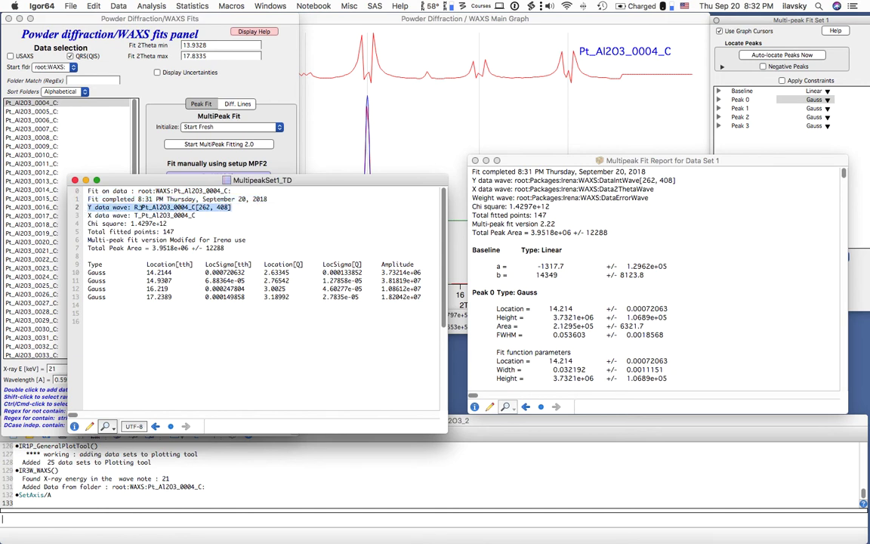
pyautogui.moveTo(88, 215); pyautogui.dragTo(201, 215)
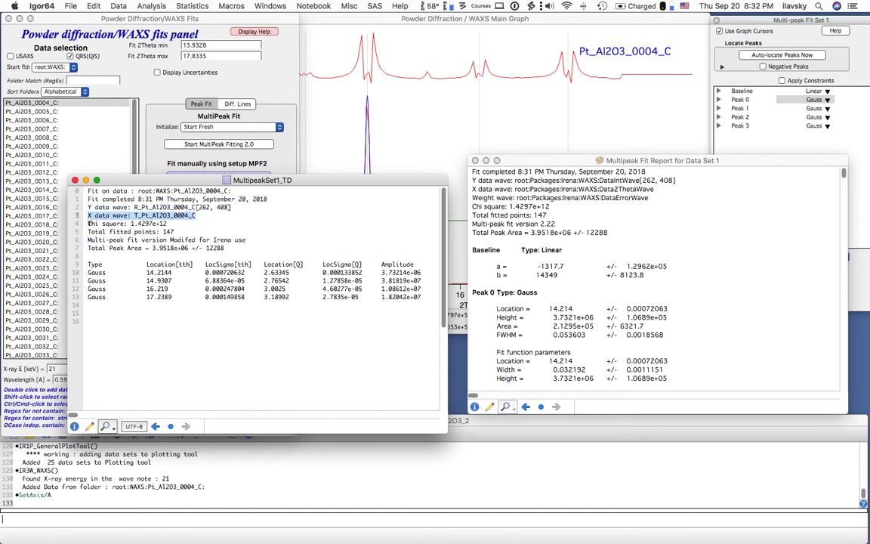
pyautogui.moveTo(88, 224); pyautogui.dragTo(167, 224)
pyautogui.moveTo(88, 232); pyautogui.dragTo(174, 232)
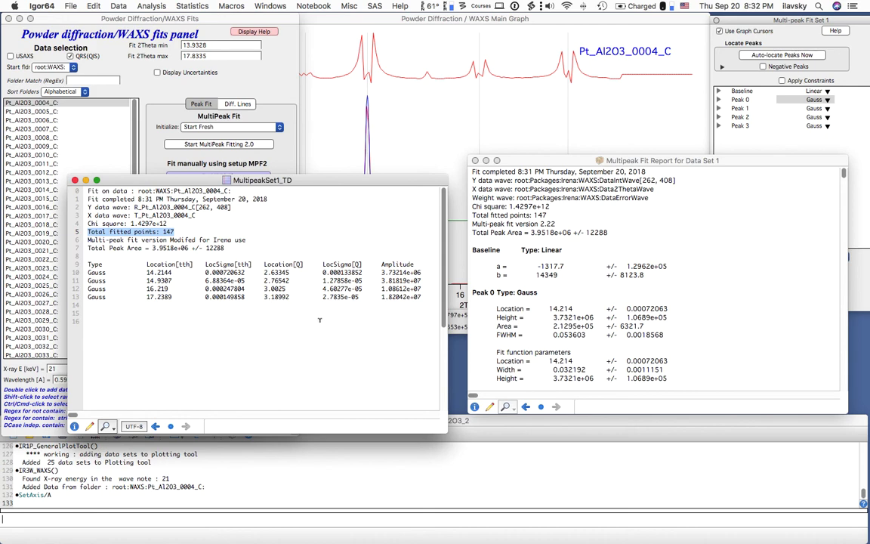
# Read the fit parameters of the baseline and Peaks 0 to 3 in the Multipeak Fit Report, and close both result windows.
pyautogui.moveTo(317, 180); pyautogui.dragTo(467, 291)
pyautogui.moveTo(634, 162); pyautogui.dragTo(473, 162)
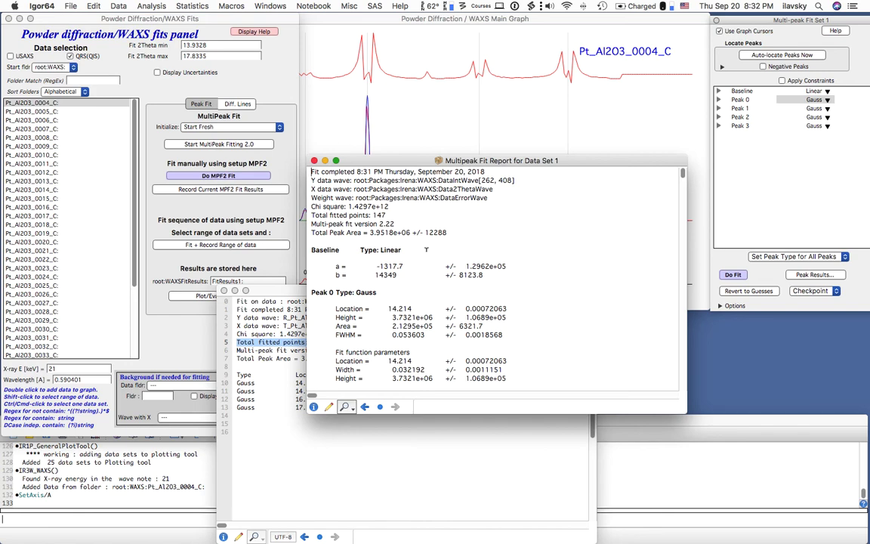
pyautogui.scroll(-3, 426, 249)
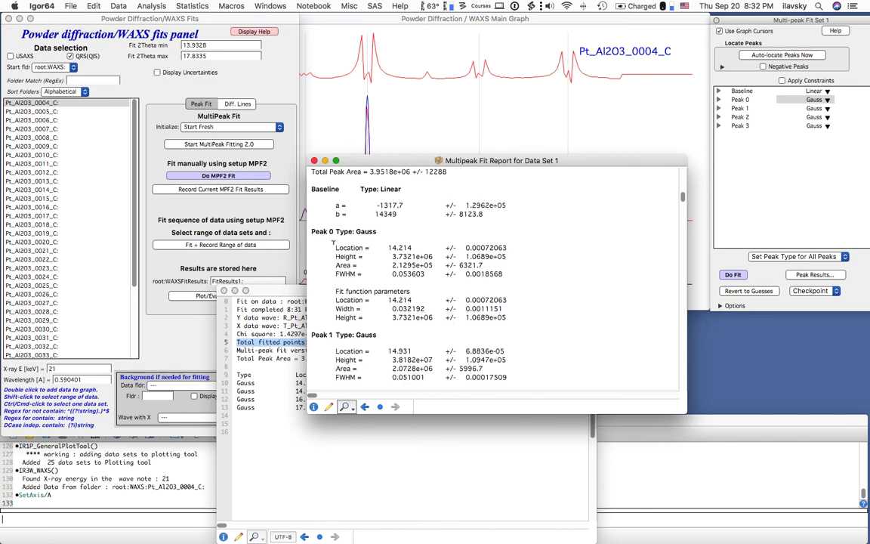
pyautogui.scroll(-5, 349, 291)
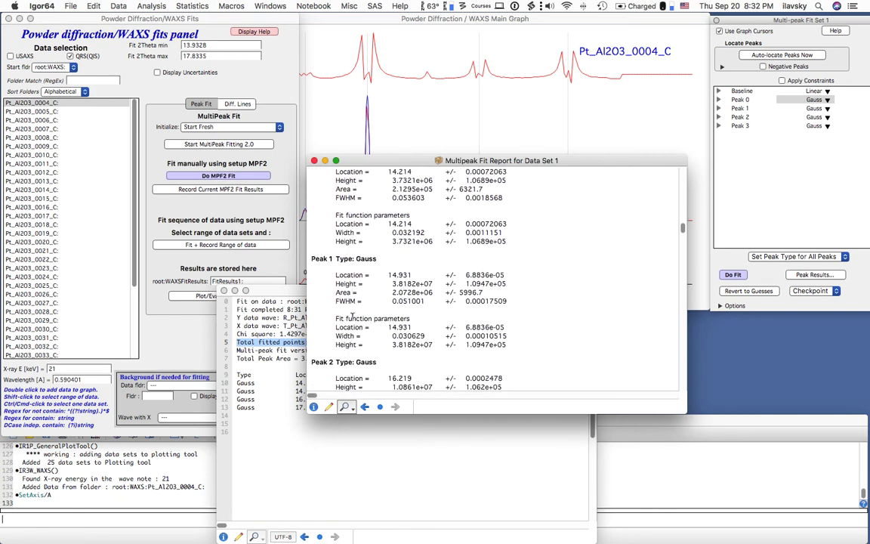
pyautogui.scroll(-8, 352, 312)
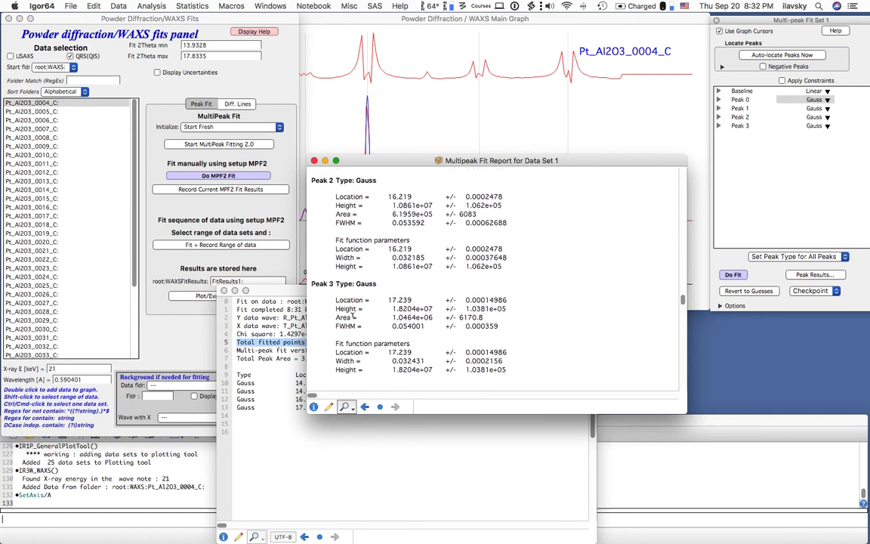
pyautogui.moveTo(404, 167); pyautogui.dragTo(423, 173)
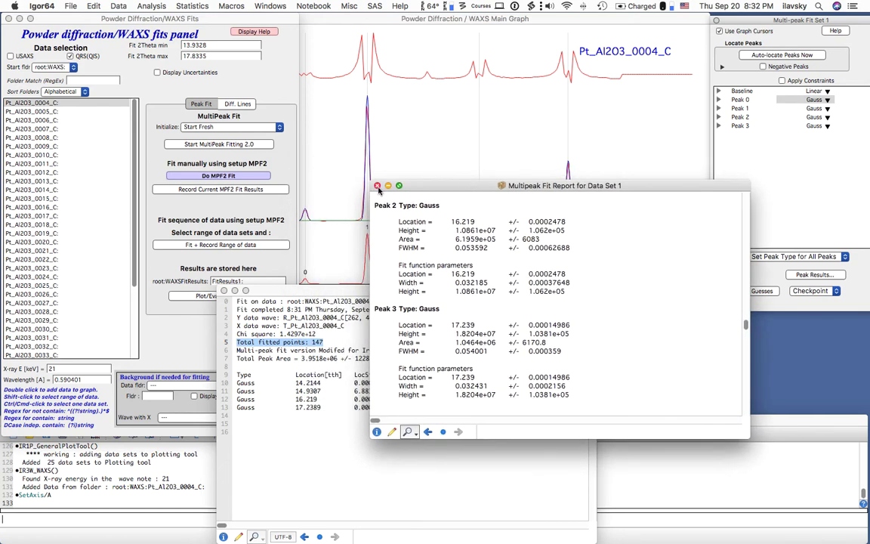
pyautogui.click(340, 172)
pyautogui.click(224, 292)
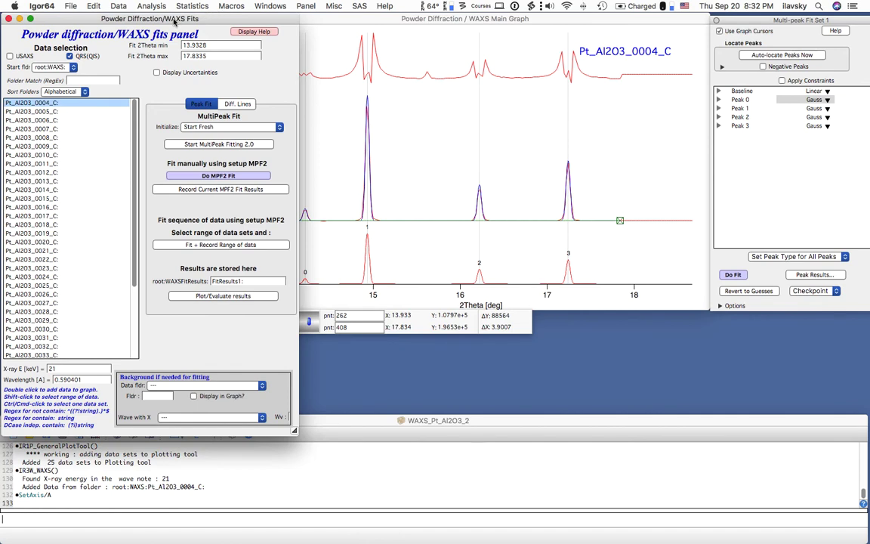
# In the Data Browser, collapse the WAXS folder and expand WAXSFitResults, FitResults1 and Pt_Al2O3_0004_C to list the recorded waves.
pyautogui.moveTo(186, 23); pyautogui.dragTo(431, 23)
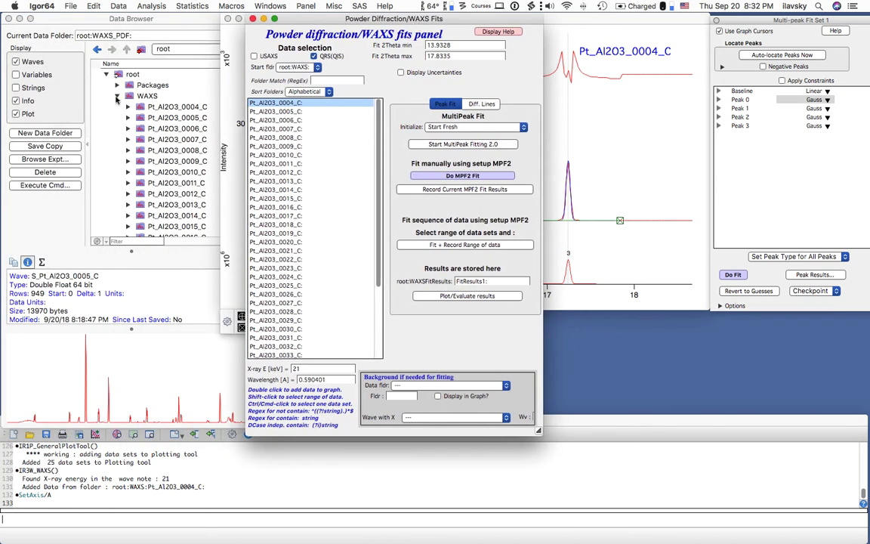
pyautogui.click(117, 96)
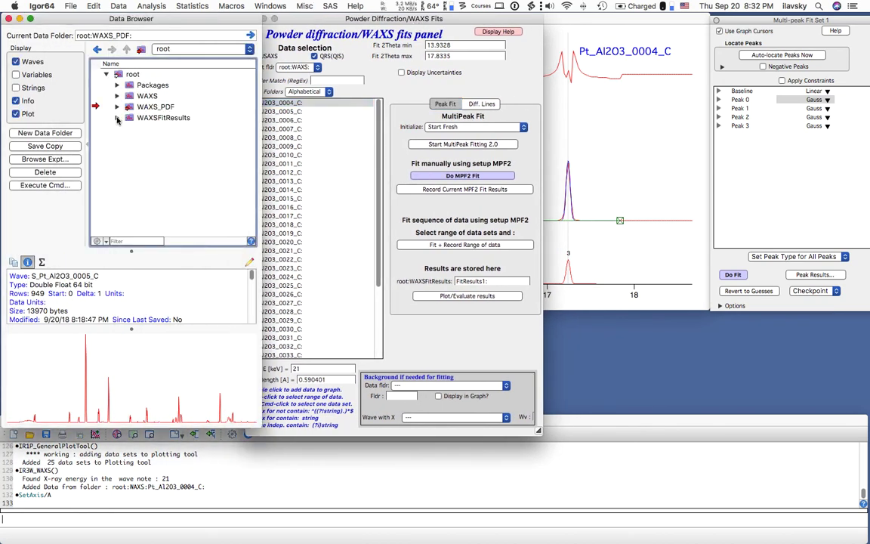
pyautogui.click(428, 271)
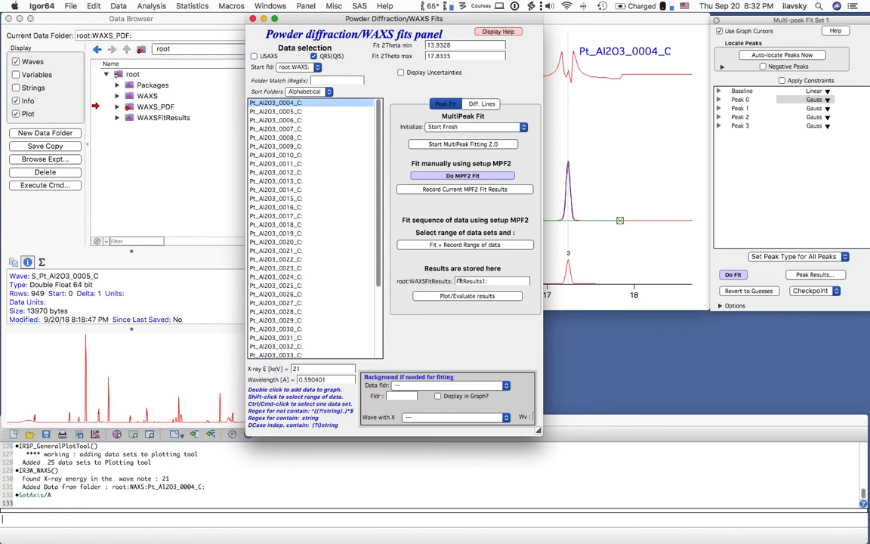
pyautogui.click(117, 118)
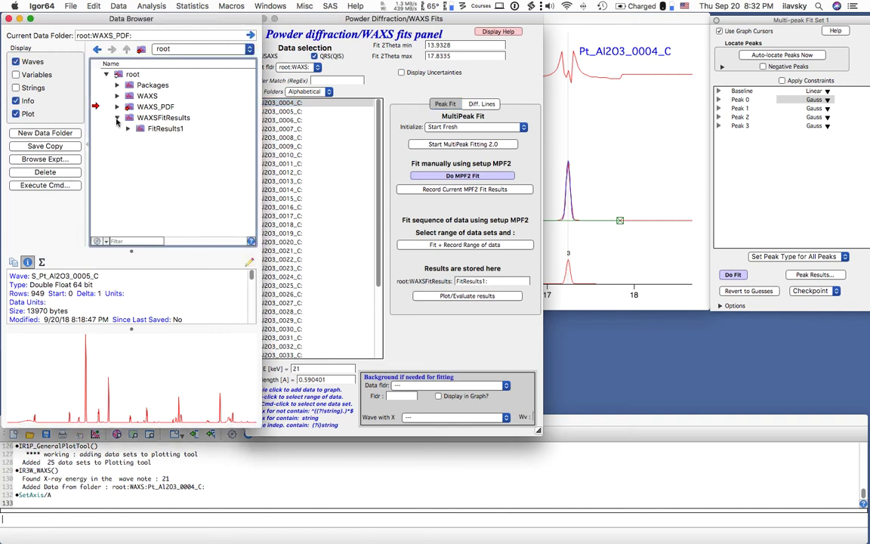
pyautogui.click(129, 130)
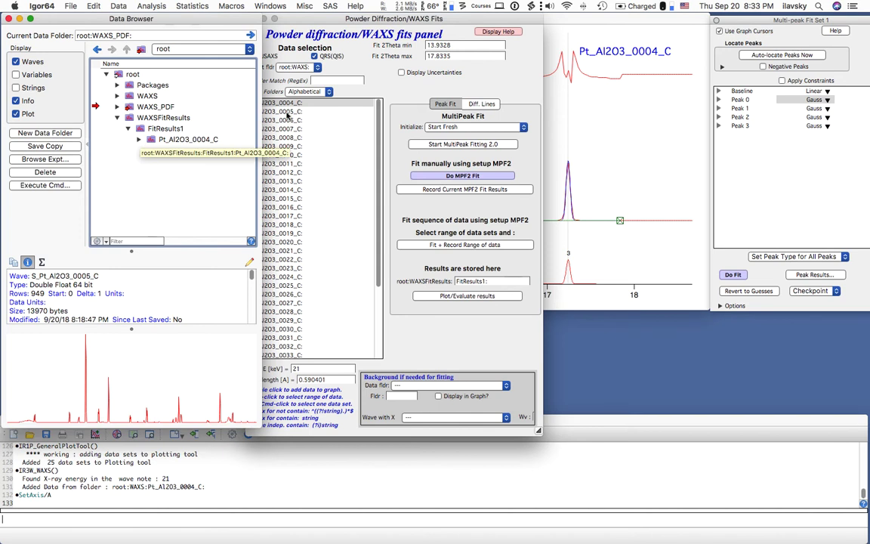
pyautogui.click(138, 139)
pyautogui.scroll(-5, 227, 189)
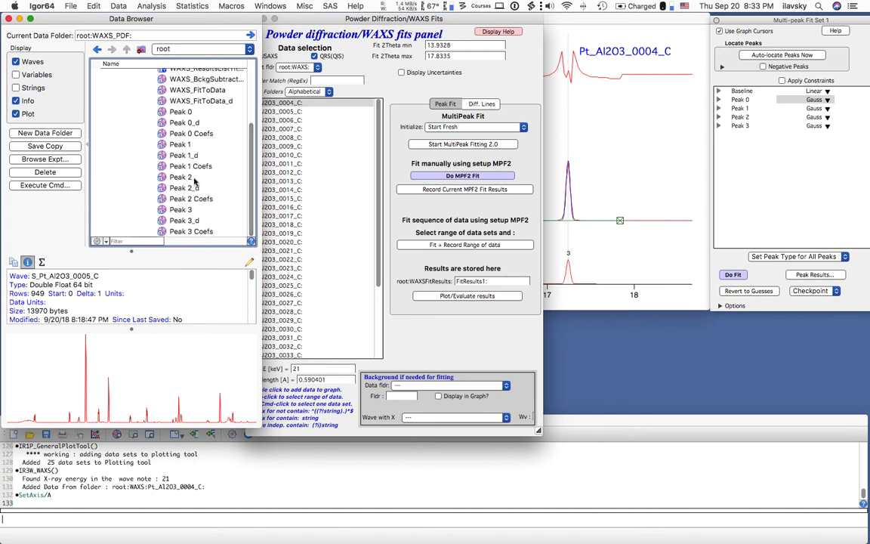
# Preview the Peak 0, Peak 0_d and Peak 0 Coefs waves, and collapse the Pt_Al2O3_0004_C results folder.
pyautogui.click(151, 110)
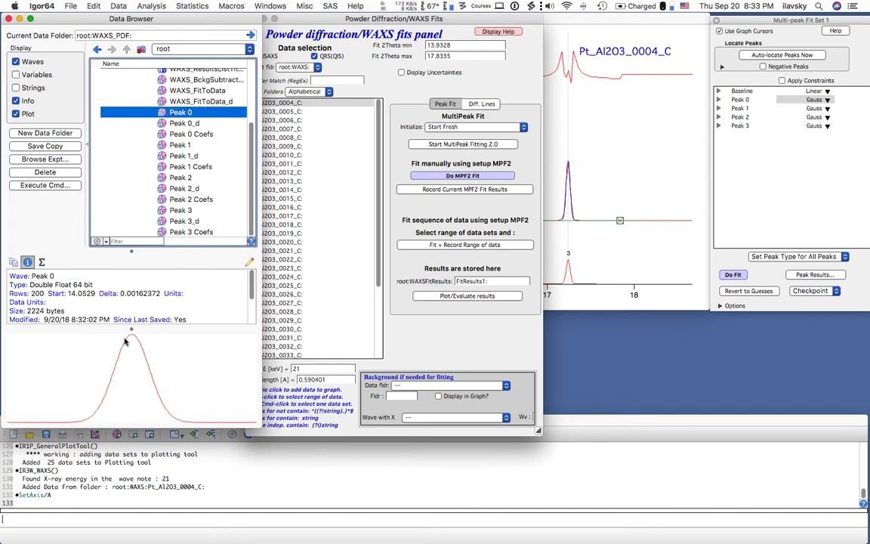
pyautogui.click(164, 124)
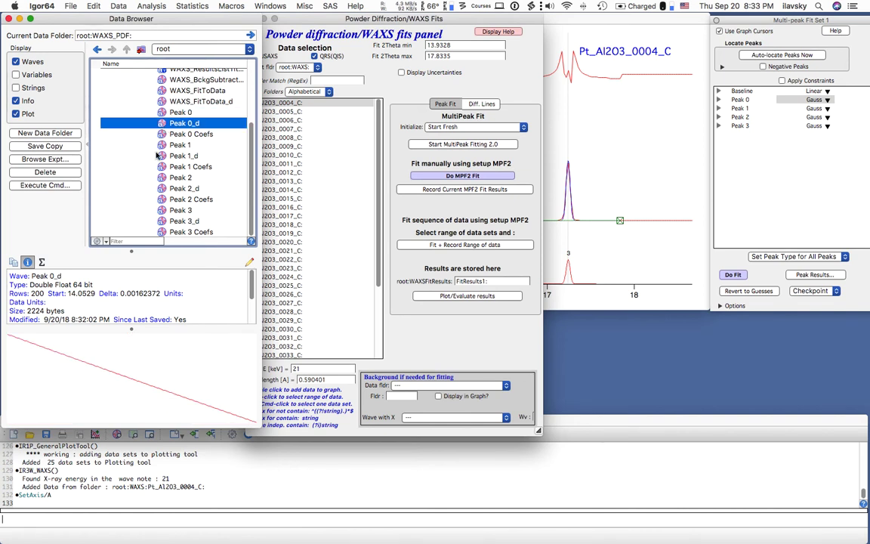
pyautogui.click(165, 136)
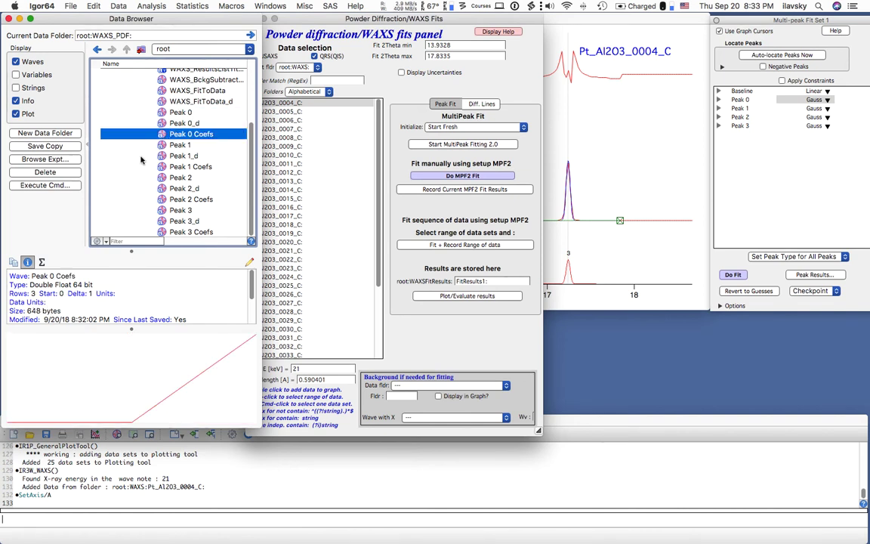
pyautogui.scroll(4, 157, 147)
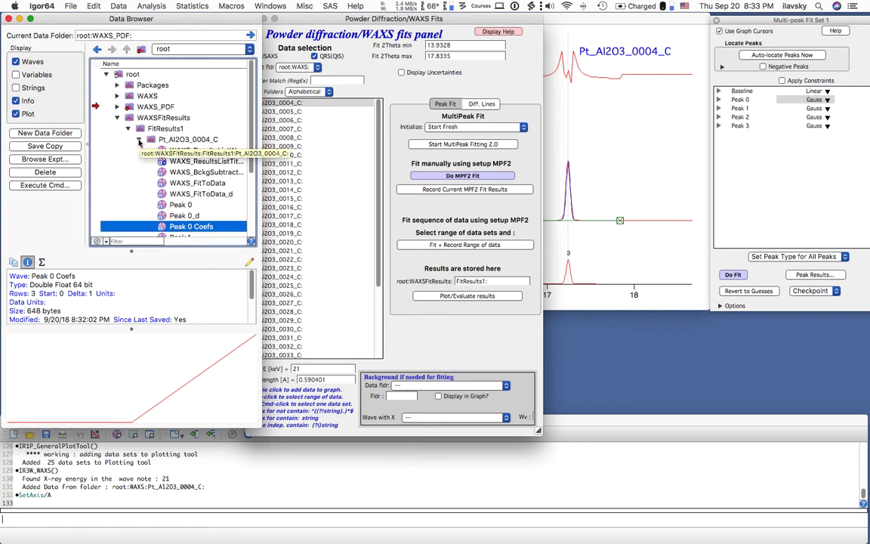
pyautogui.click(139, 141)
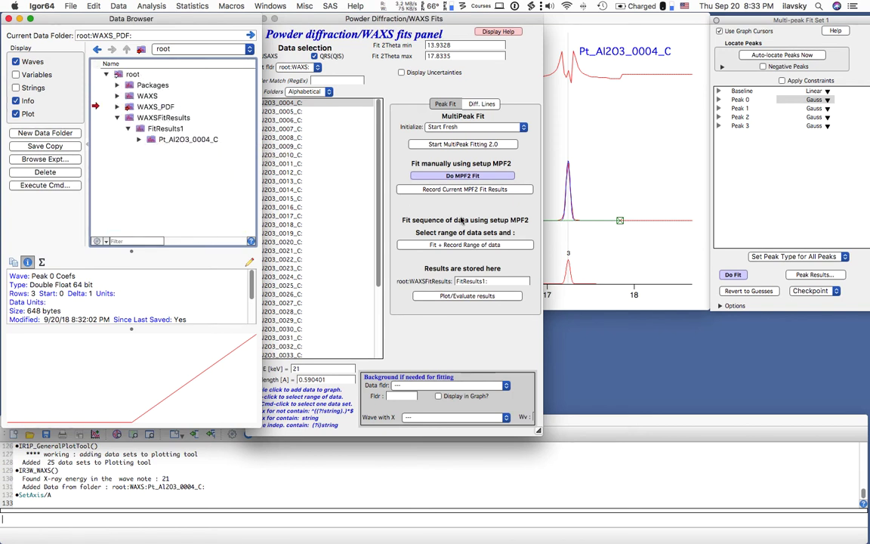
# Delete the FitResults1 data folder from WAXSFitResults and move the fits panel back beside the main graph.
pyautogui.moveTo(437, 18); pyautogui.dragTo(178, 19)
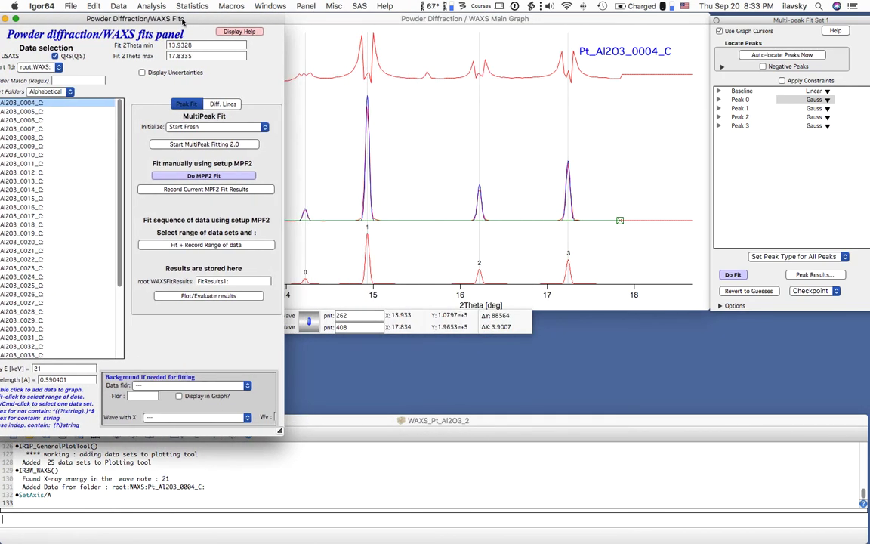
pyautogui.moveTo(165, 19); pyautogui.dragTo(489, 18)
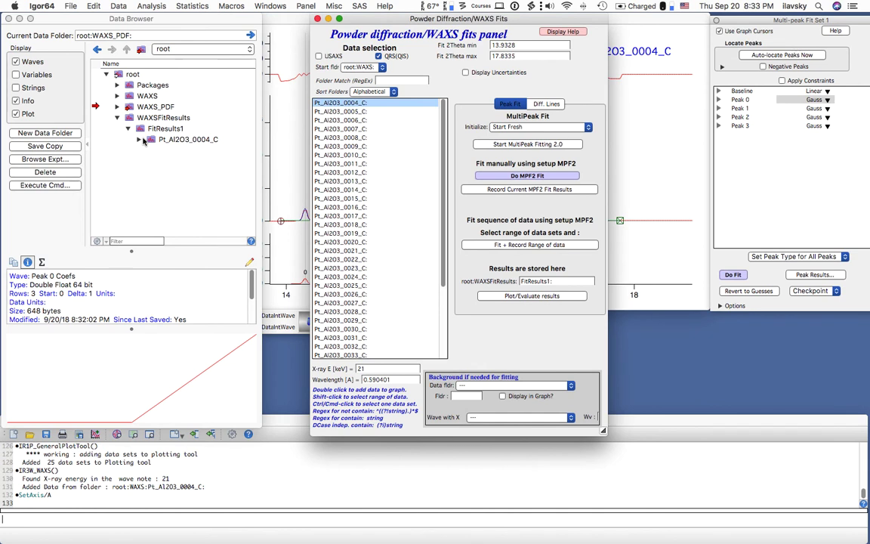
pyautogui.click(132, 127)
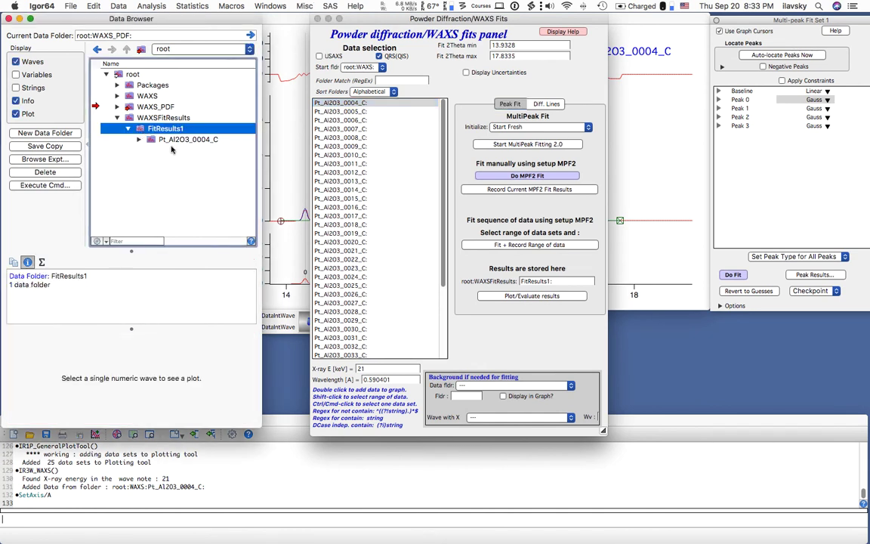
pyautogui.click(73, 172)
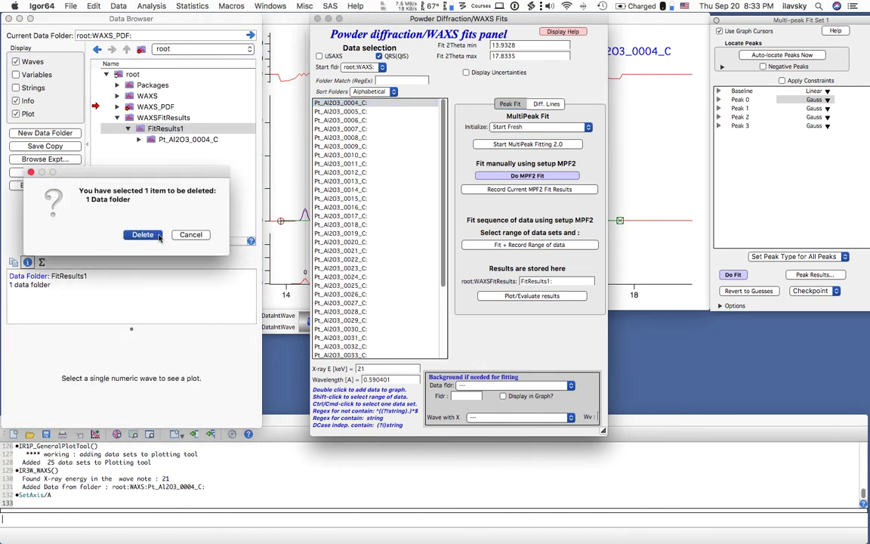
pyautogui.click(143, 235)
pyautogui.moveTo(432, 18); pyautogui.dragTo(122, 18)
pyautogui.click(331, 22)
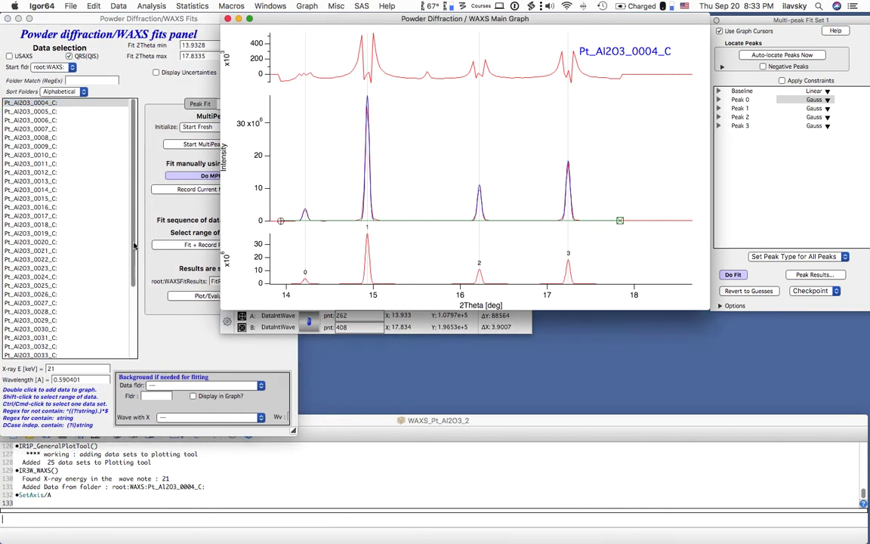
# Try selecting the full range of data sets from Pt_Al2O3_0004_C to Pt_Al2O3_0043_C in the fits panel.
pyautogui.click(57, 89)
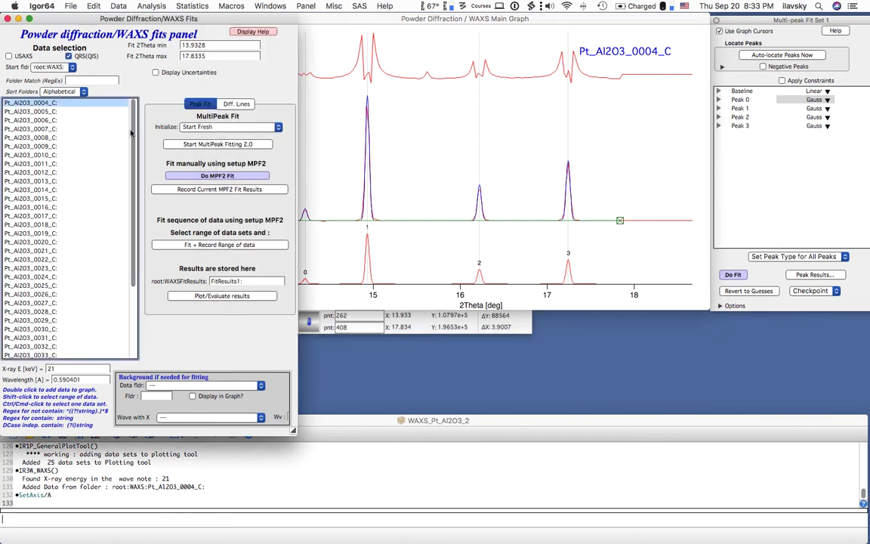
pyautogui.scroll(-4, 30, 325)
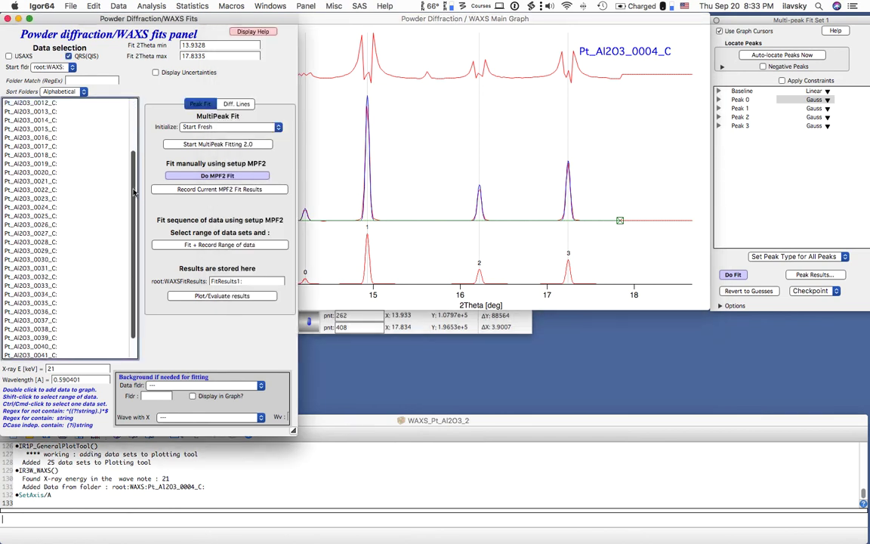
pyautogui.keyDown('shift'); pyautogui.click(29, 348); pyautogui.keyUp('shift')
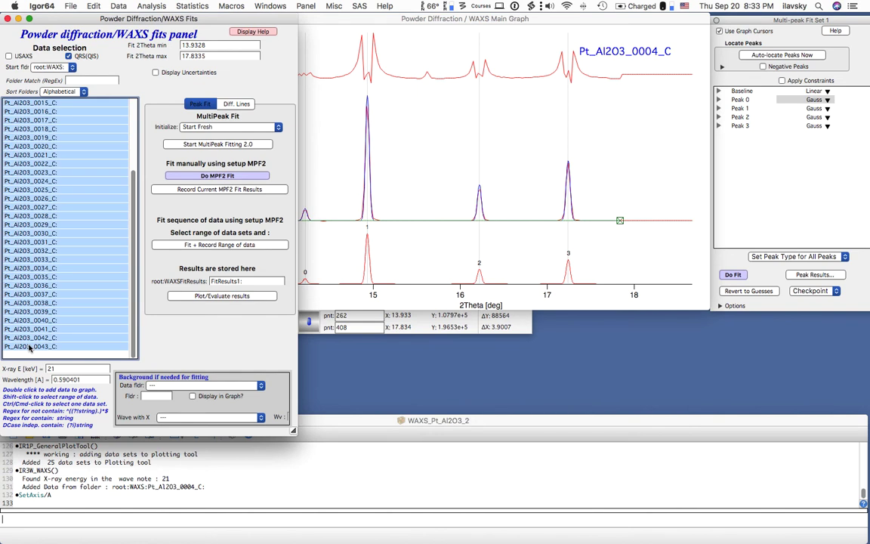
pyautogui.scroll(5, 125, 200)
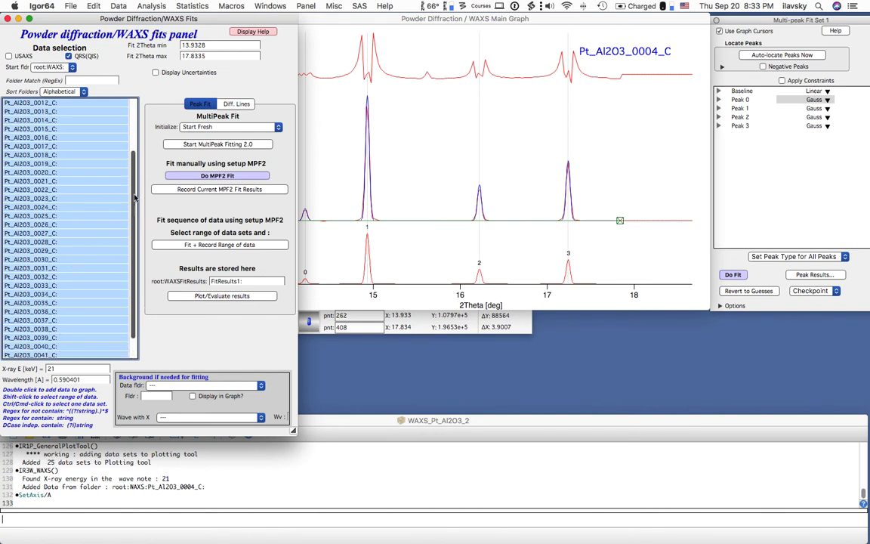
# Try a non-contiguous selection of Pt_Al2O3 data sets 0004, 0006, 0008, 0009, 0011, 0012 and 0013.
pyautogui.click(76, 103)
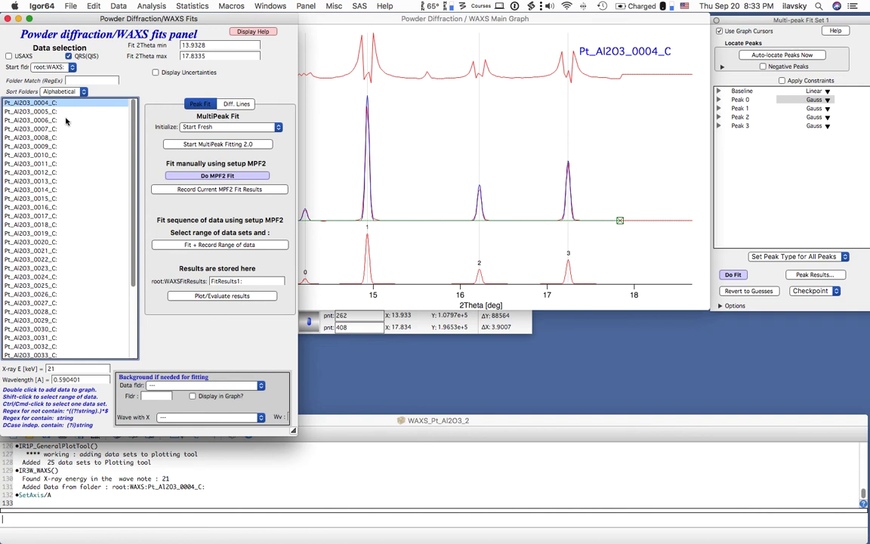
pyautogui.keyDown('super'); pyautogui.click(51, 120); pyautogui.keyUp('super')
pyautogui.keyDown('super'); pyautogui.click(51, 137); pyautogui.keyUp('super')
pyautogui.keyDown('super'); pyautogui.click(49, 146); pyautogui.keyUp('super')
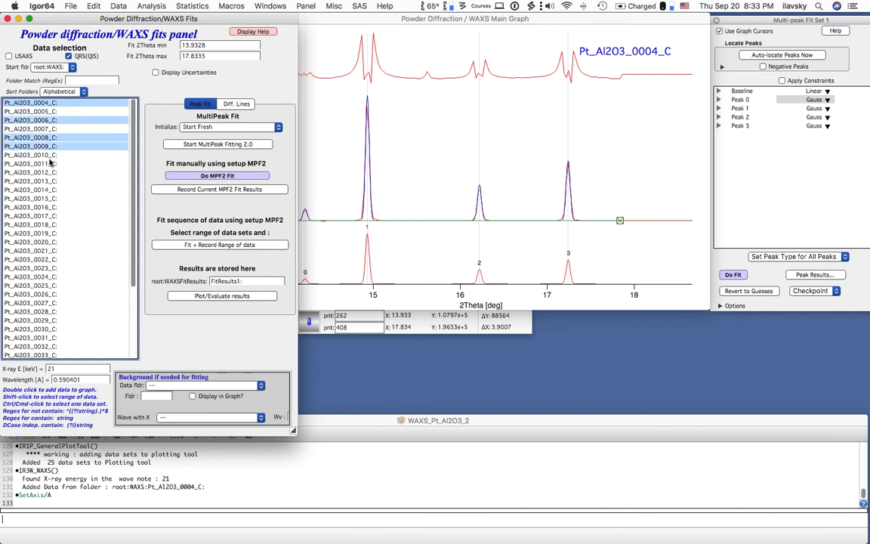
pyautogui.keyDown('super'); pyautogui.click(49, 163); pyautogui.keyUp('super')
pyautogui.keyDown('super'); pyautogui.click(50, 180); pyautogui.keyUp('super')
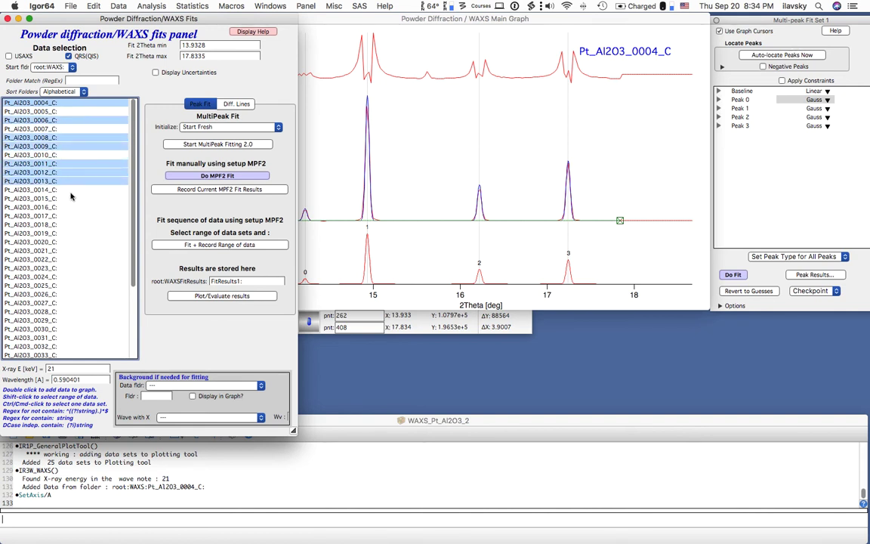
# Replace the scattered selection with the whole range from Pt_Al2O3_0004_C to Pt_Al2O3_0043_C.
pyautogui.click(66, 102)
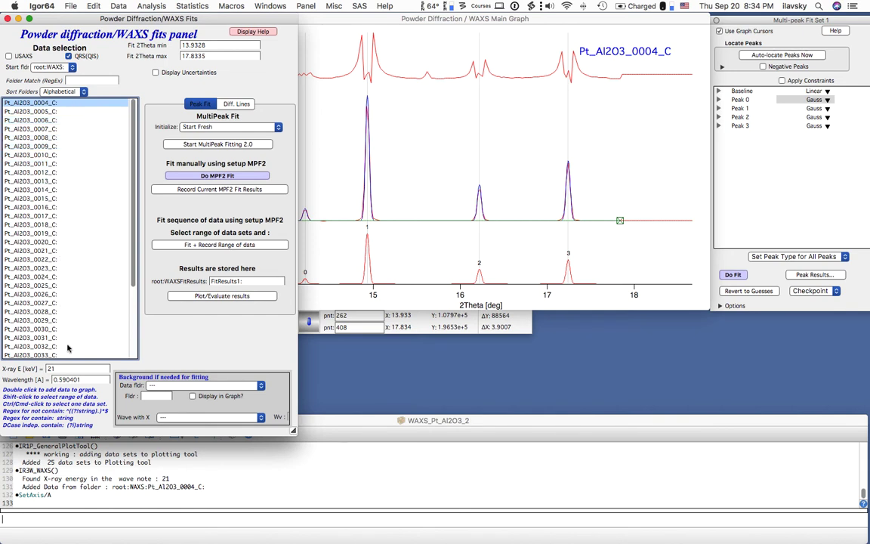
pyautogui.moveTo(133, 261); pyautogui.dragTo(134, 362)
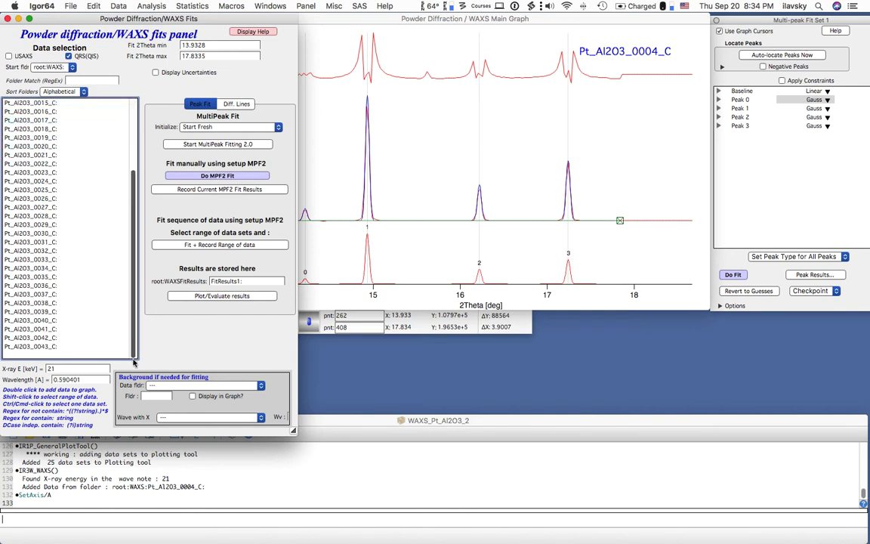
pyautogui.keyDown('shift'); pyautogui.click(62, 347); pyautogui.keyUp('shift')
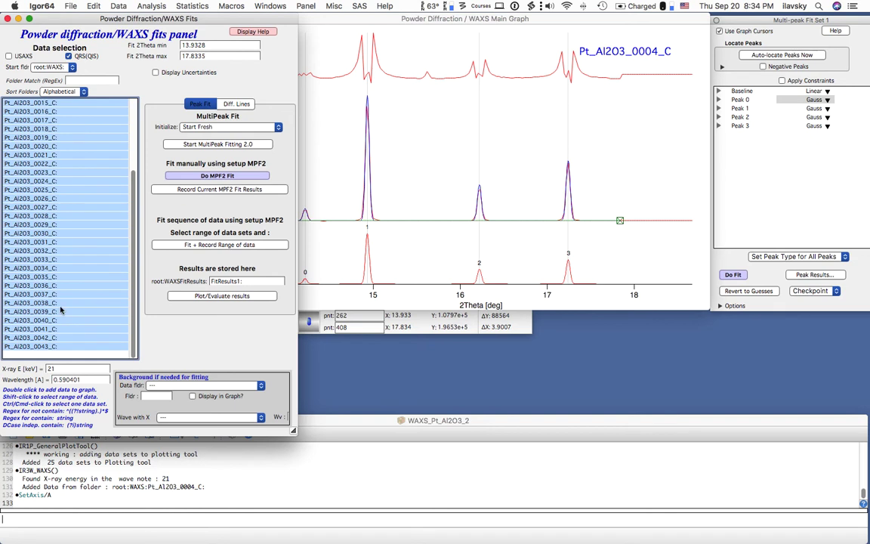
pyautogui.moveTo(136, 278); pyautogui.dragTo(146, 184)
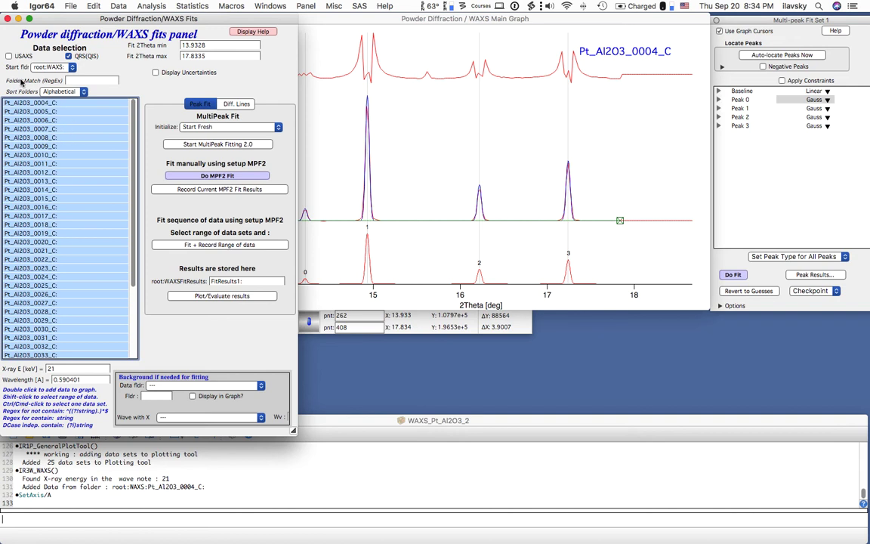
# Try filtering the data folder list with the match strings 000 and 0010.
pyautogui.click(66, 79)
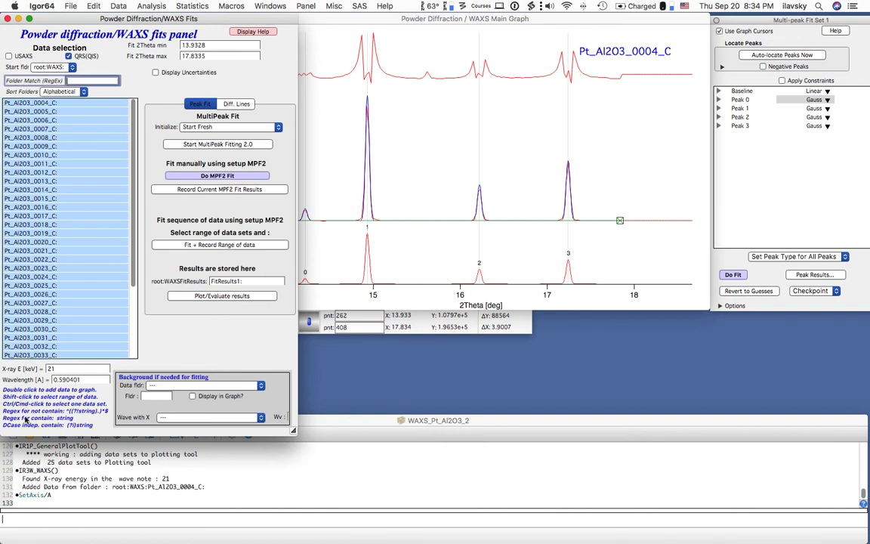
pyautogui.click(106, 347)
pyautogui.click(79, 80)
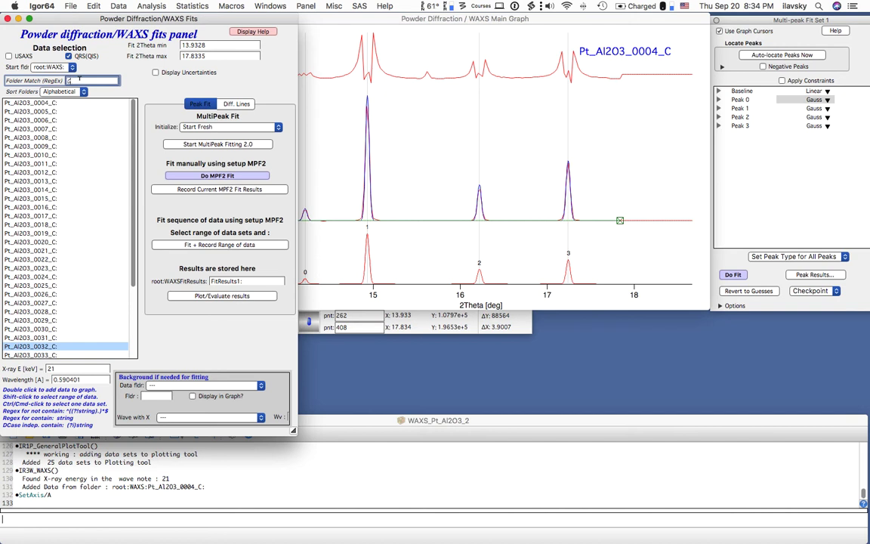
pyautogui.press('Return')
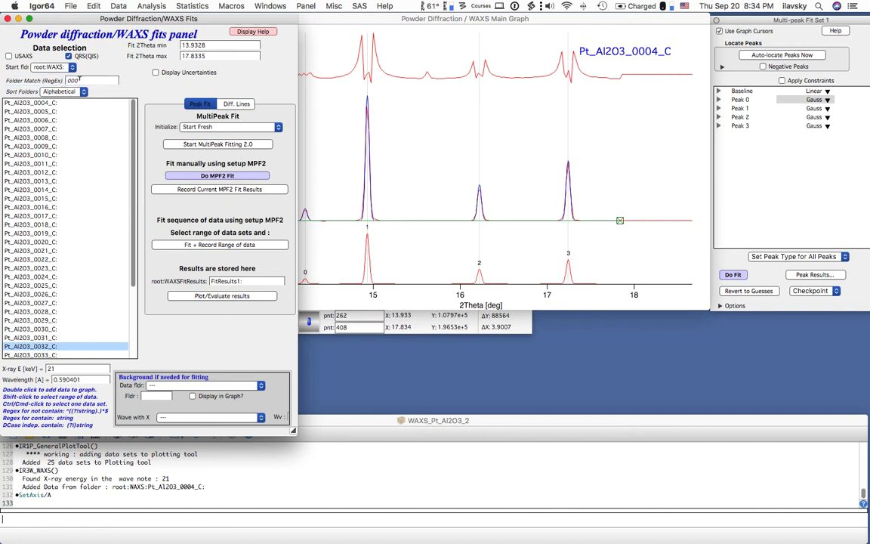
pyautogui.click(96, 79)
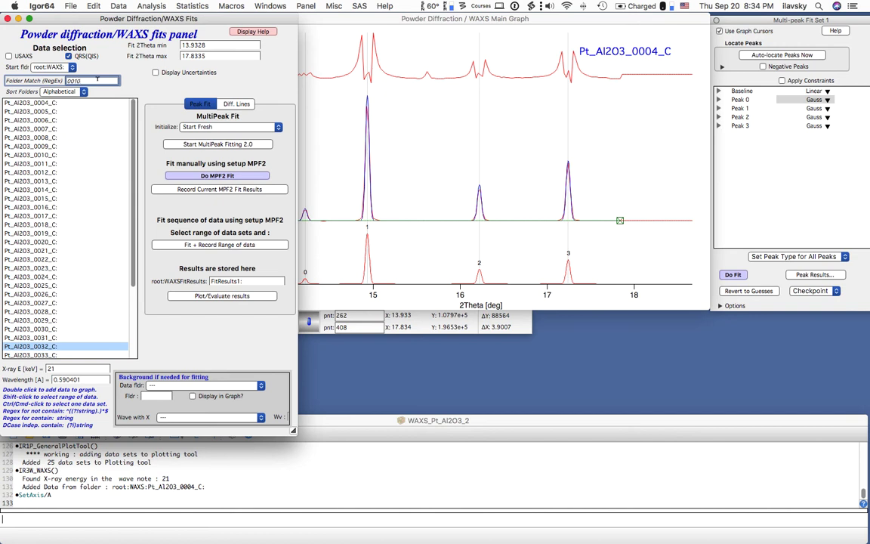
pyautogui.press('Return')
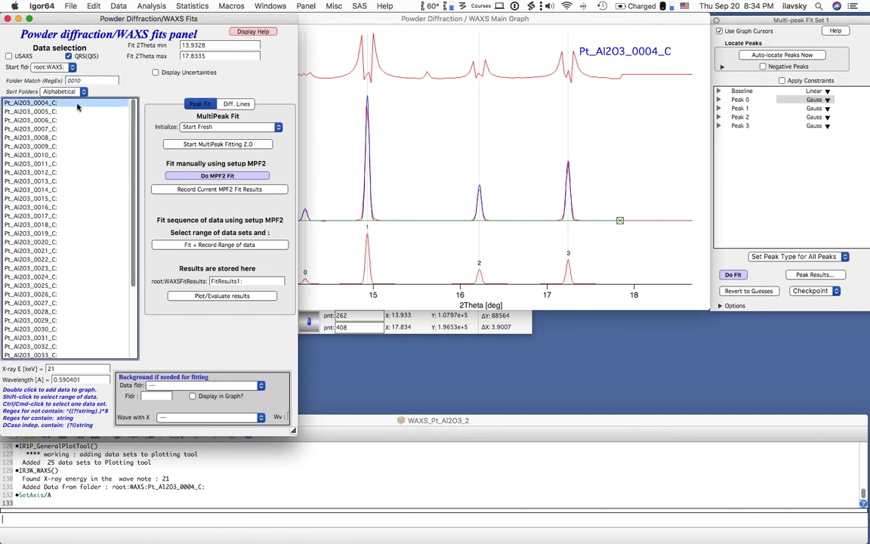
pyautogui.moveTo(134, 124)
pyautogui.mouseDown()
pyautogui.moveTo(135, 179)
pyautogui.moveTo(142, 117)
pyautogui.mouseUp()
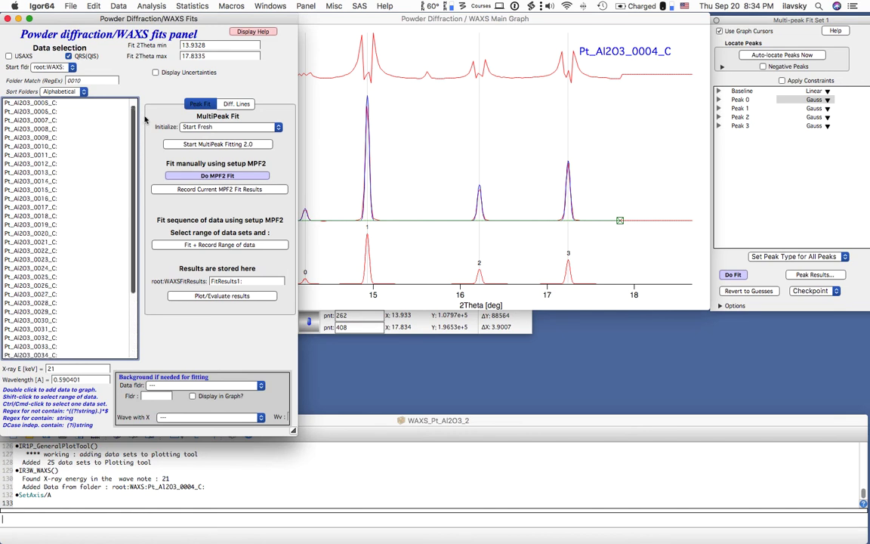
# Clear the folder match filter and reselect all data sets from Pt_Al2O3_0004_C to Pt_Al2O3_0043_C.
pyautogui.click(92, 79)
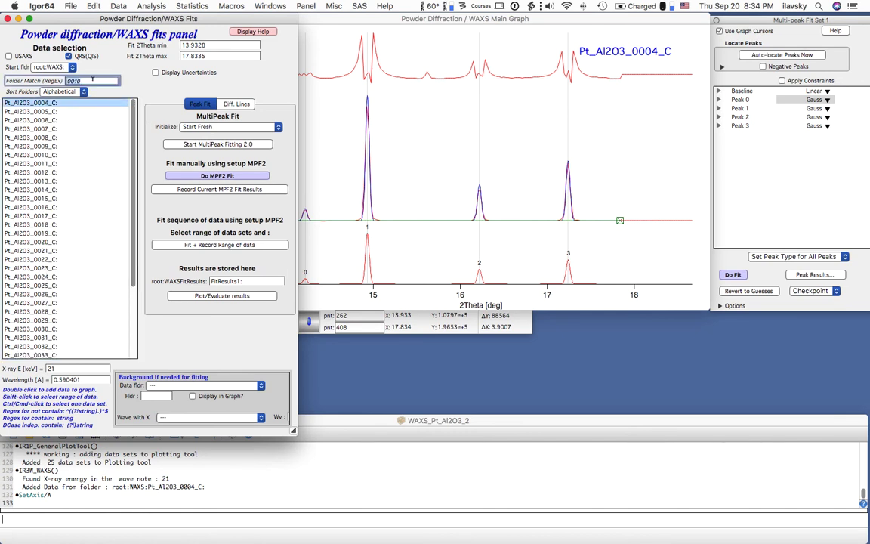
pyautogui.write('r')
pyautogui.press('Return')
pyautogui.click(92, 78)
pyautogui.moveTo(130, 146); pyautogui.dragTo(132, 121)
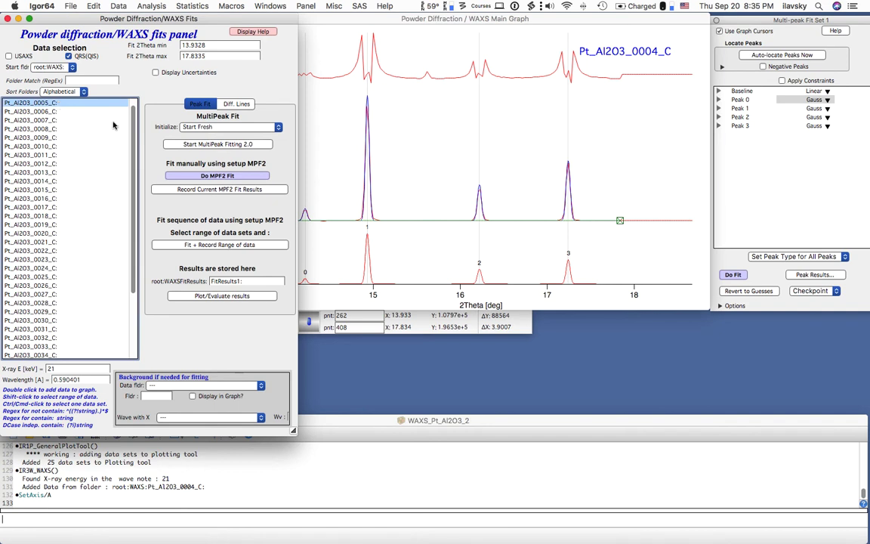
pyautogui.scroll(-3, 135, 151)
pyautogui.scroll(-2, 135, 174)
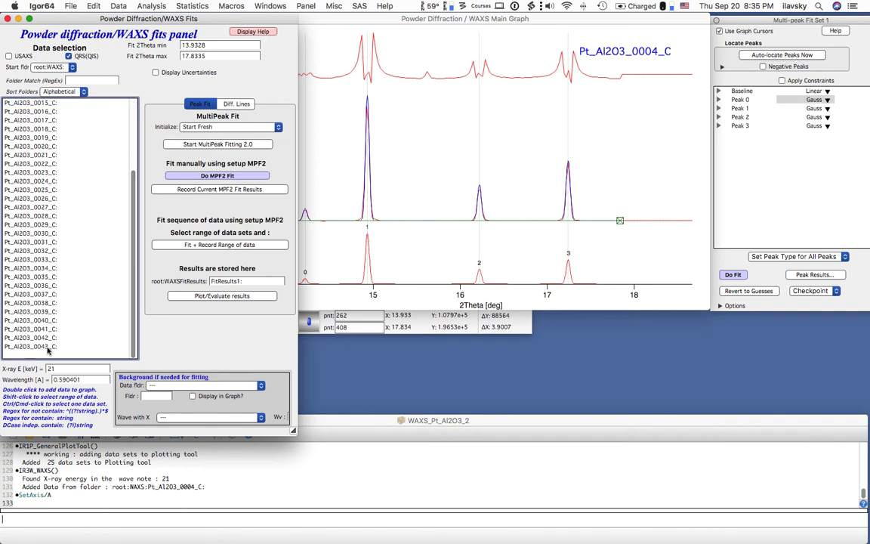
pyautogui.keyDown('shift'); pyautogui.click(47, 347); pyautogui.keyUp('shift')
pyautogui.scroll(5, 77, 186)
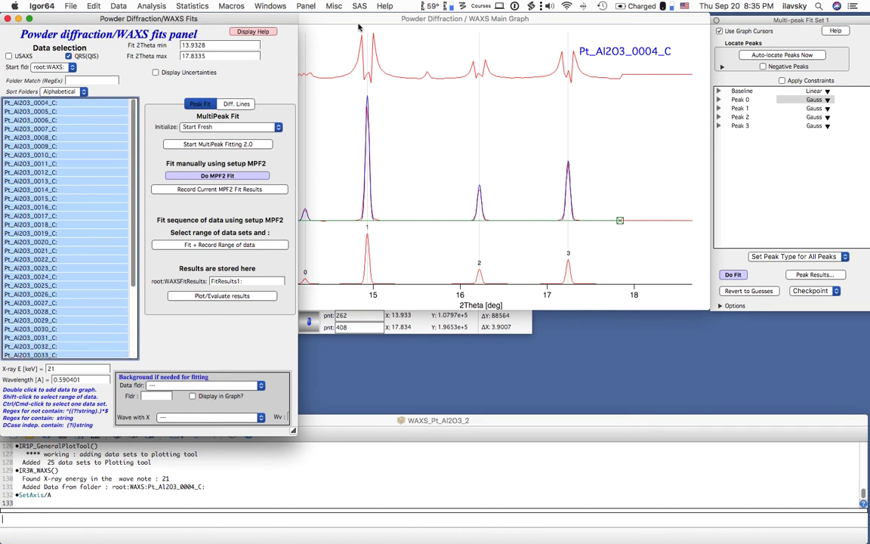
# Fit and record the whole selected range of data sets with the current MultiPeak setup, accepting the fit notice.
pyautogui.click(323, 19)
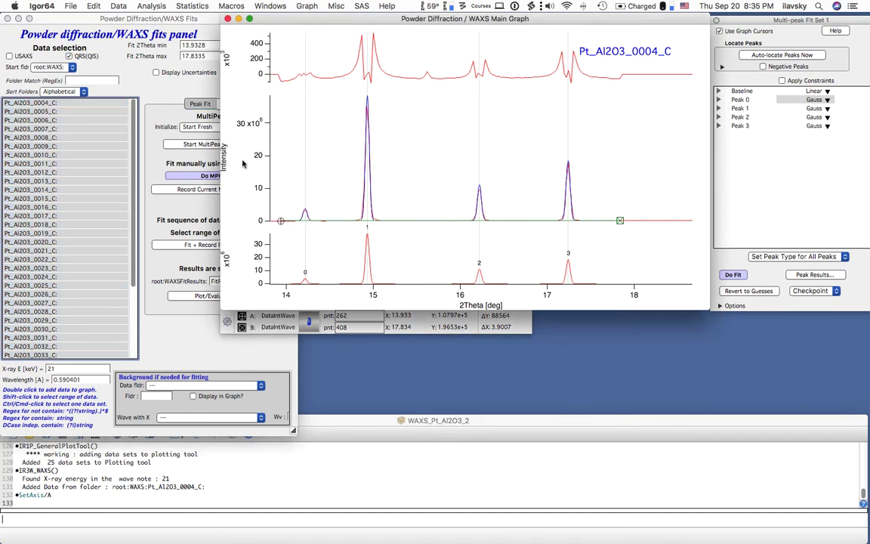
pyautogui.click(151, 166)
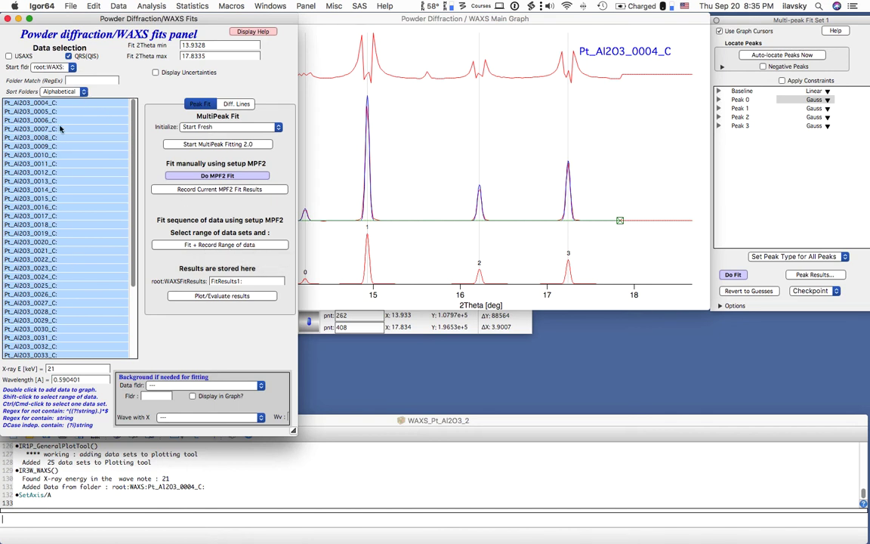
pyautogui.click(225, 245)
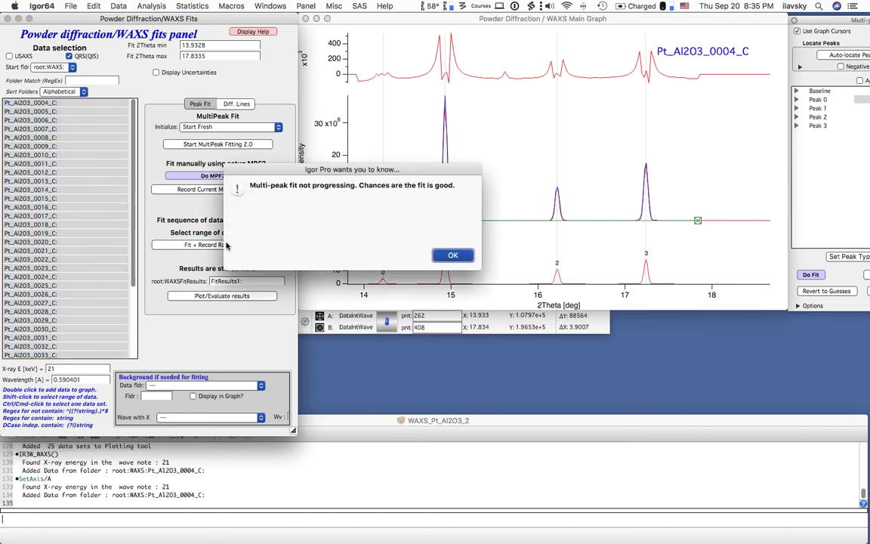
pyautogui.click(451, 255)
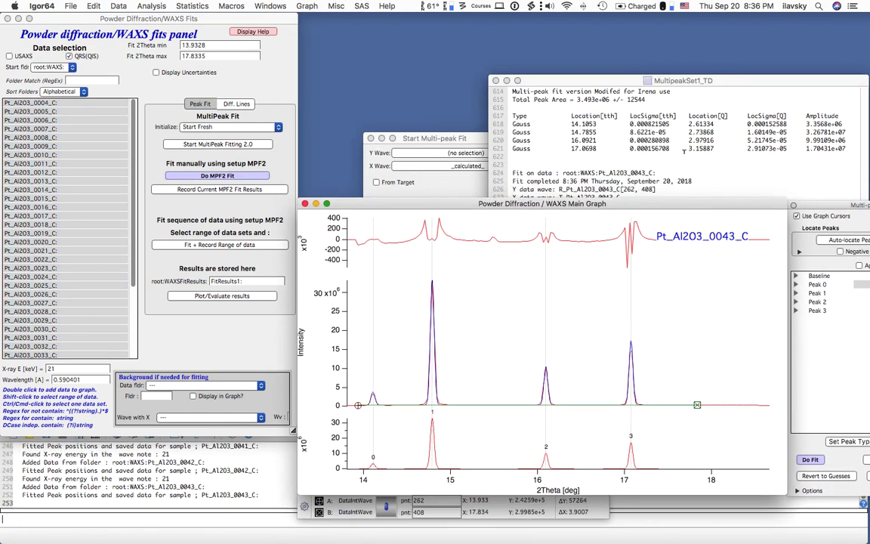
# Place the MultipeakSet1_TD notebook and the multipeak fit report side by side and review the recorded peak results for the data sets.
pyautogui.moveTo(705, 80); pyautogui.dragTo(193, 33)
pyautogui.click(551, 64)
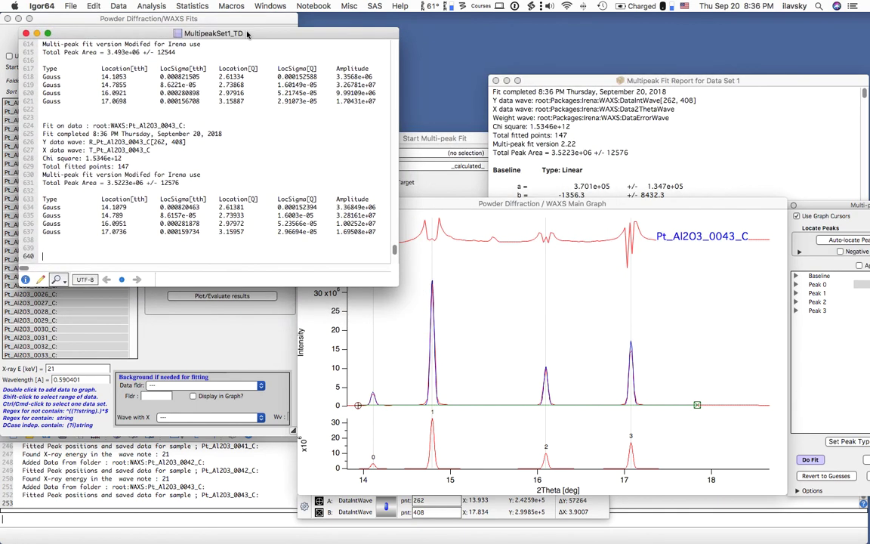
pyautogui.moveTo(508, 80); pyautogui.dragTo(472, 37)
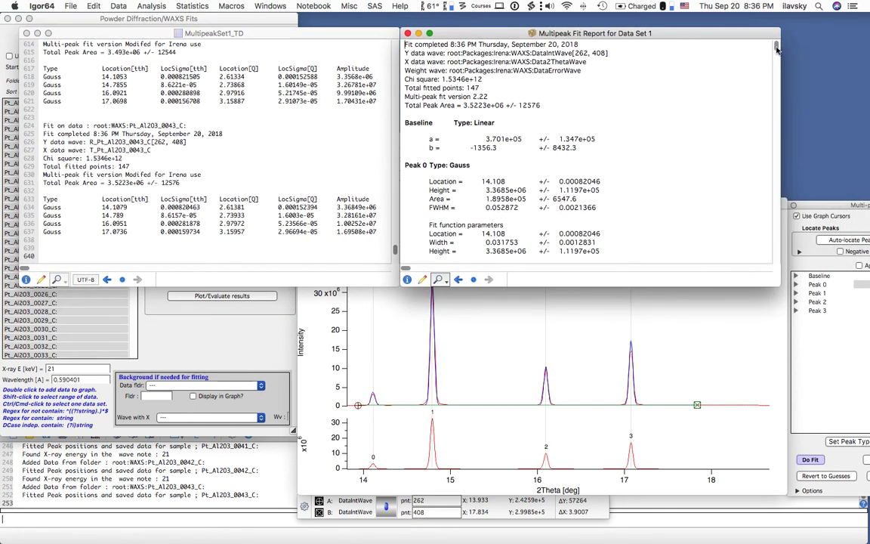
pyautogui.moveTo(777, 48)
pyautogui.mouseDown()
pyautogui.moveTo(775, 212)
pyautogui.moveTo(769, 38)
pyautogui.mouseUp()
pyautogui.click(319, 39)
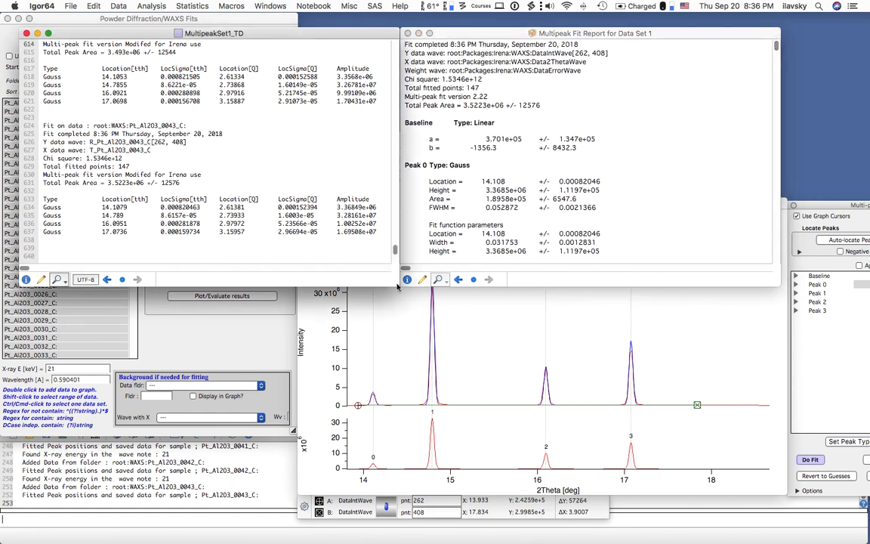
pyautogui.moveTo(394, 249)
pyautogui.mouseDown()
pyautogui.moveTo(393, 35)
pyautogui.moveTo(393, 234)
pyautogui.mouseUp()
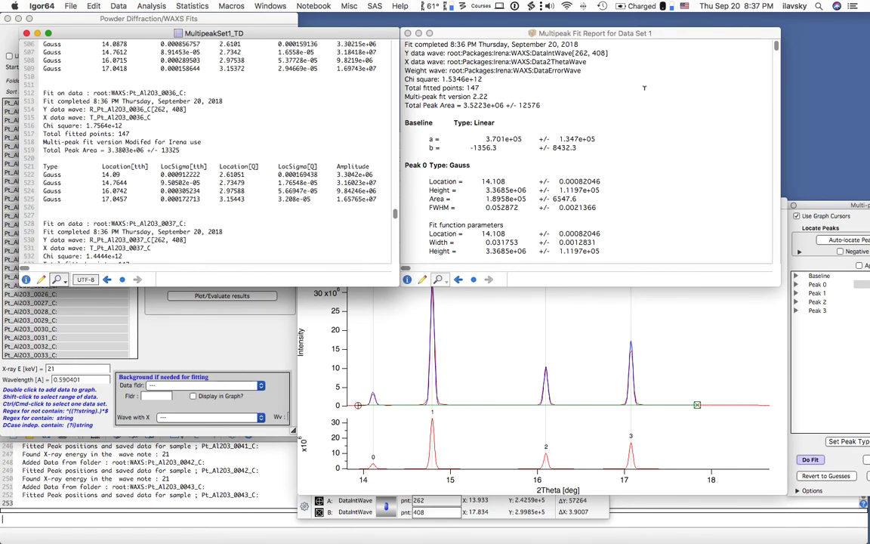
pyautogui.scroll(-5, 644, 87)
pyautogui.scroll(5, 545, 85)
pyautogui.scroll(-5, 349, 45)
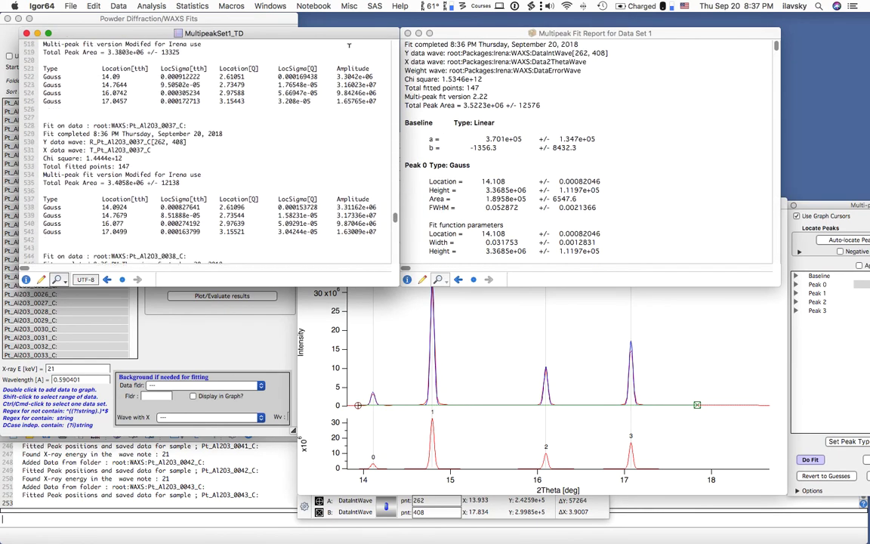
# Close the MultipeakSet1_TD notebook and the fit report, and move the main graph back up beside the fits panel.
pyautogui.moveTo(349, 34); pyautogui.dragTo(679, 66)
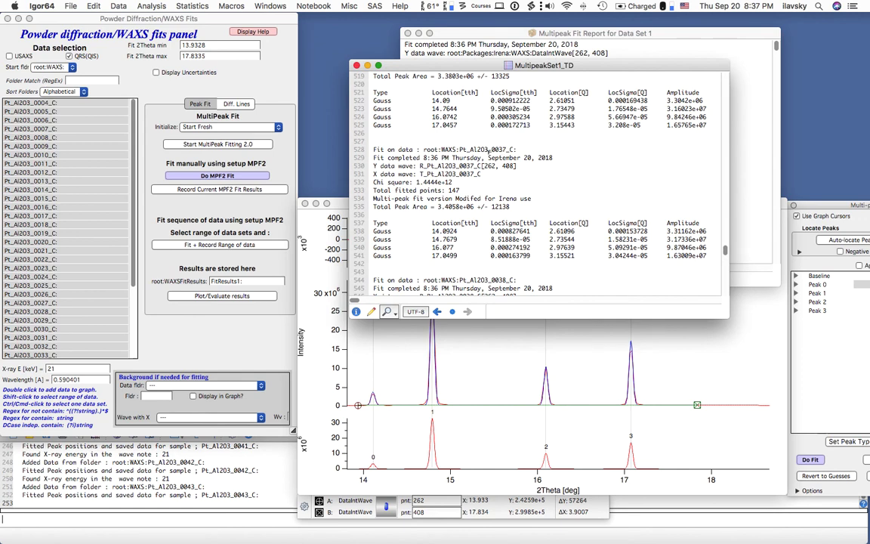
pyautogui.click(357, 66)
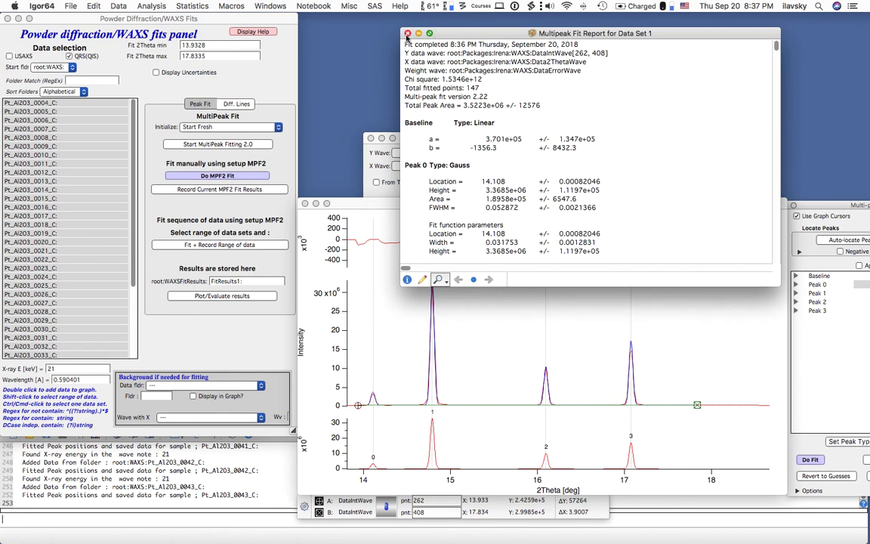
pyautogui.click(408, 33)
pyautogui.moveTo(508, 210); pyautogui.dragTo(509, 25)
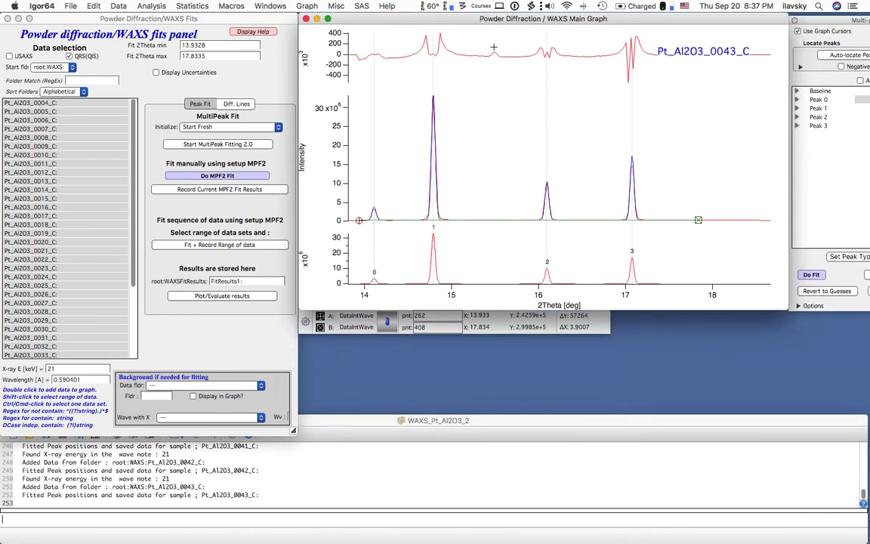
# Open the plotting tool for the MPF2 results and choose FitResults1 as the data folder.
pyautogui.click(213, 308)
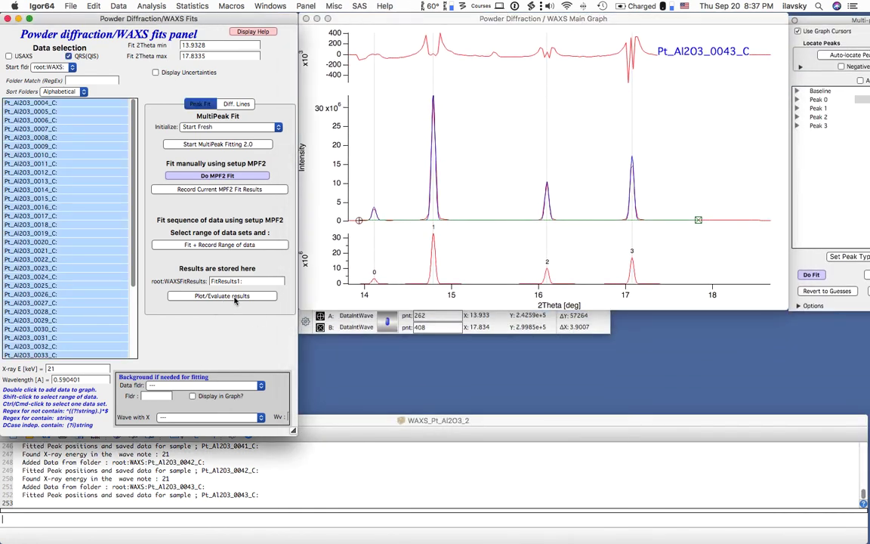
pyautogui.click(233, 298)
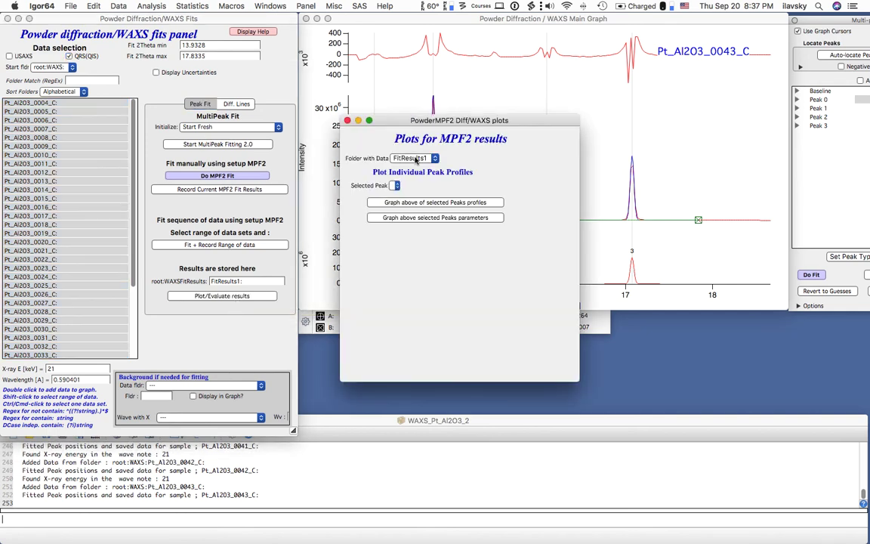
pyautogui.moveTo(447, 124); pyautogui.dragTo(337, 88)
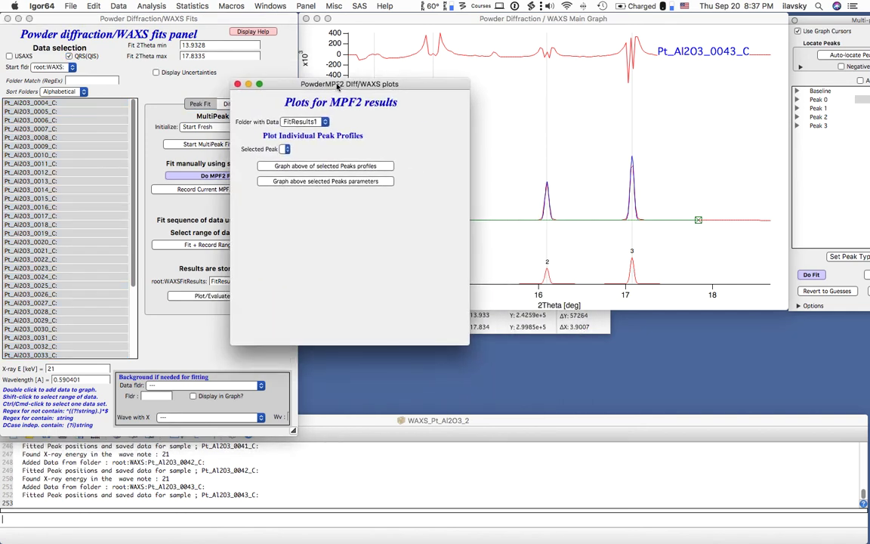
pyautogui.click(324, 123)
pyautogui.moveTo(318, 83); pyautogui.dragTo(535, 95)
pyautogui.click(218, 281)
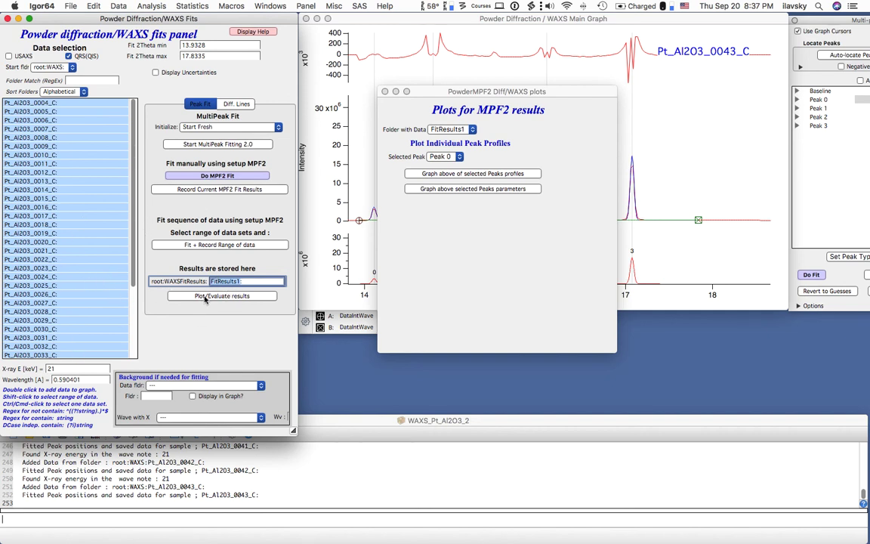
# Compare the fitted peaks with the Corundum_046_1212 and Pt 04-013-4766 diffraction lines on the main graph, and hide both sets of lines again.
pyautogui.moveTo(469, 95); pyautogui.dragTo(433, 306)
pyautogui.click(237, 105)
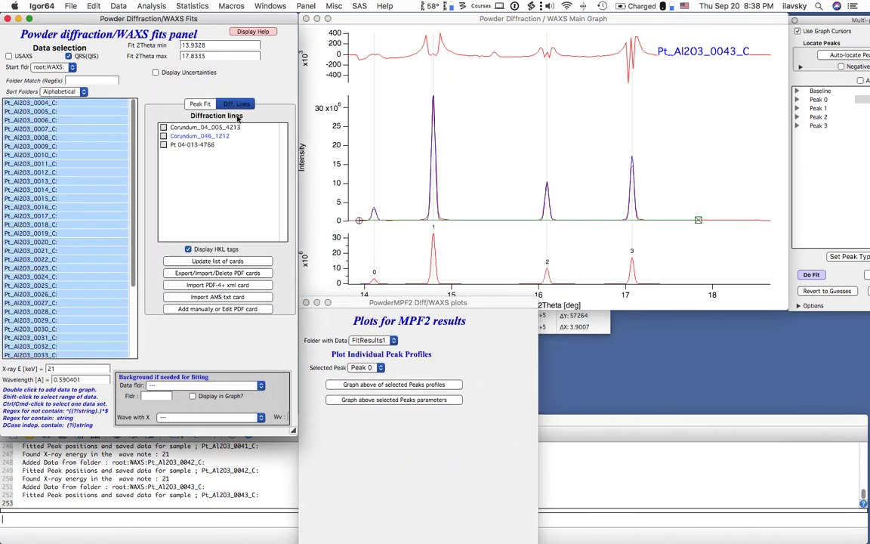
pyautogui.click(164, 136)
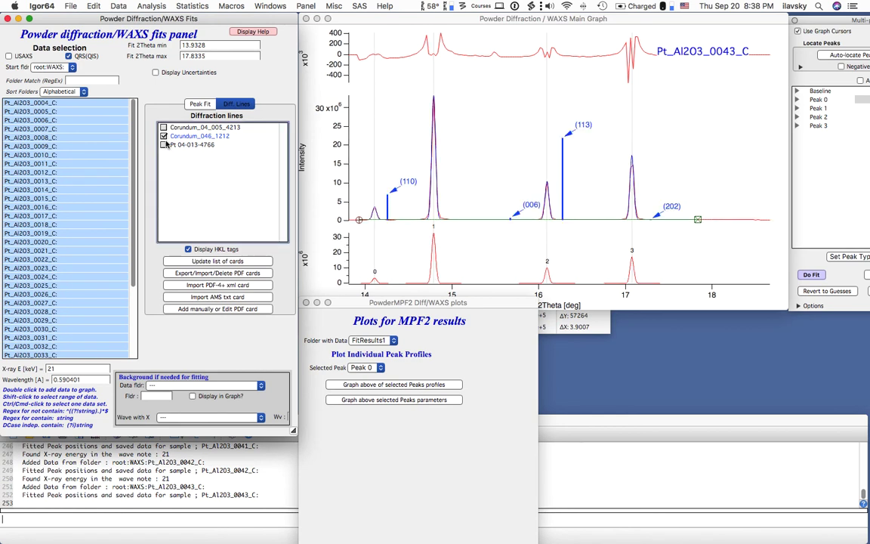
pyautogui.click(163, 145)
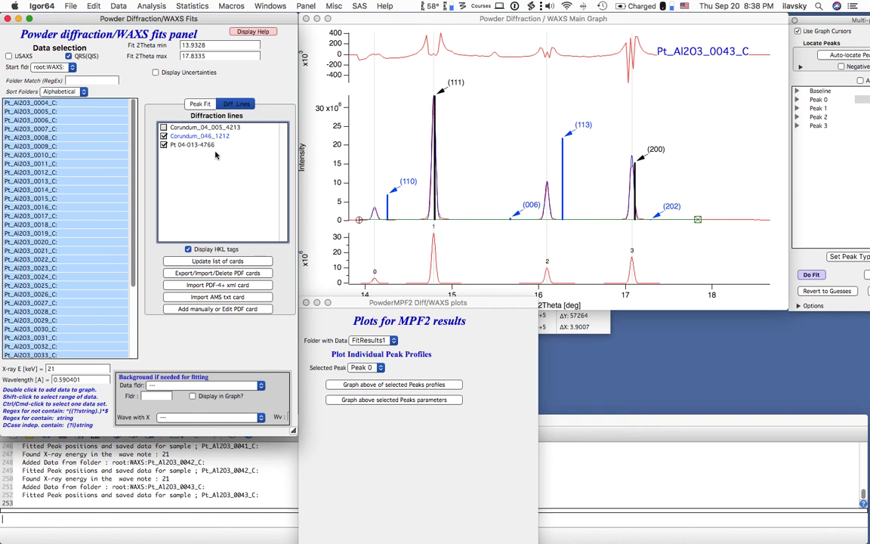
pyautogui.click(163, 144)
pyautogui.click(163, 136)
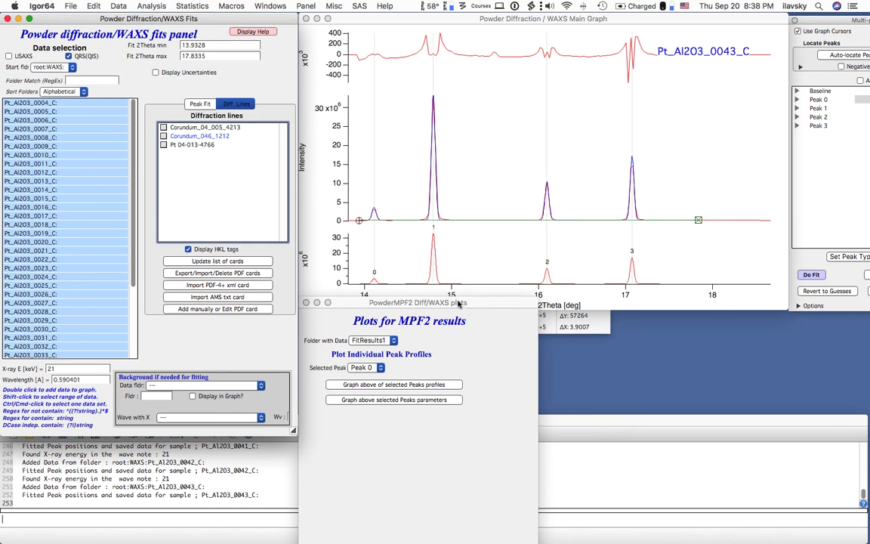
# Graph the Peak 1 profiles from FitResults1 and move the profile plot clear of the MPF2 plots panel.
pyautogui.moveTo(417, 303); pyautogui.dragTo(432, 111)
pyautogui.click(392, 179)
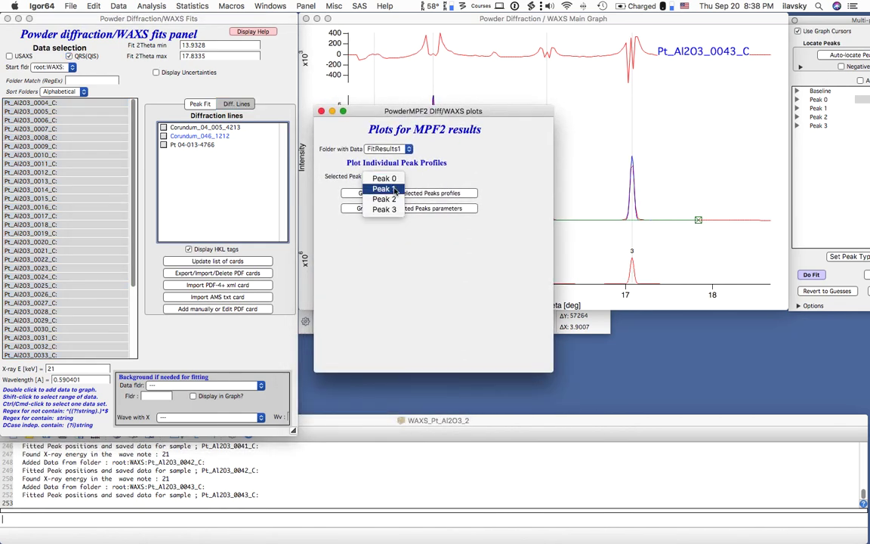
pyautogui.click(384, 188)
pyautogui.moveTo(451, 118); pyautogui.dragTo(287, 130)
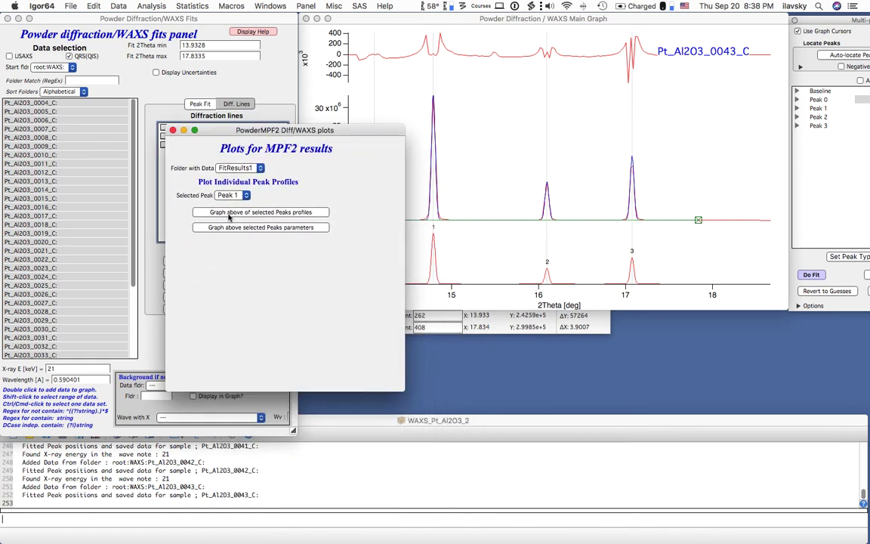
pyautogui.click(232, 213)
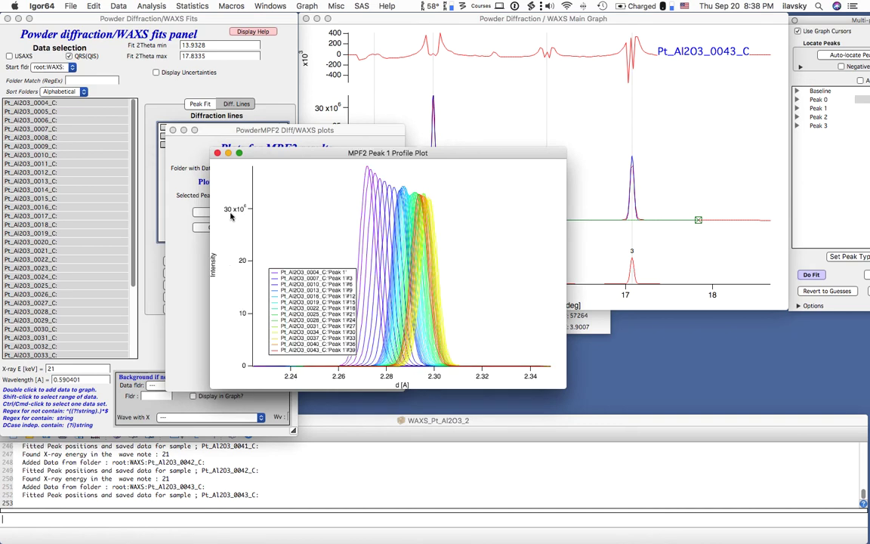
pyautogui.moveTo(371, 158); pyautogui.dragTo(585, 250)
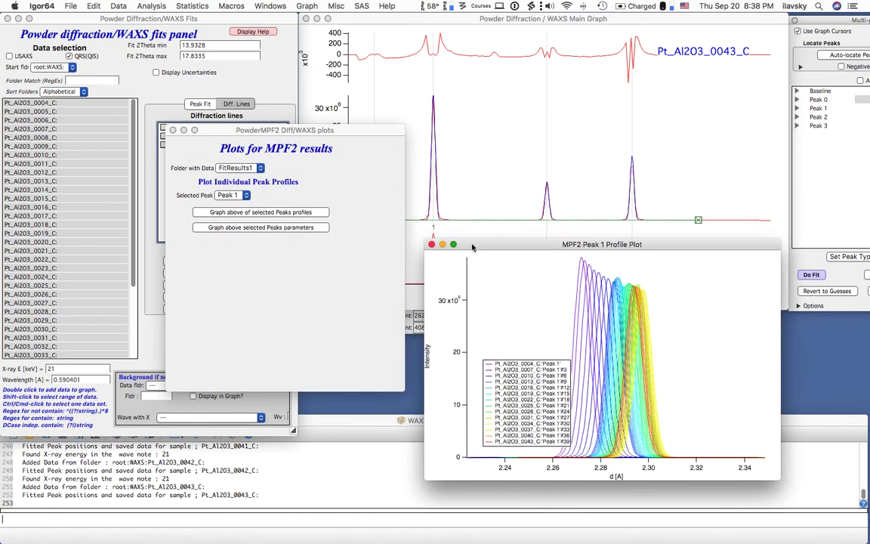
pyautogui.moveTo(472, 244); pyautogui.dragTo(559, 275)
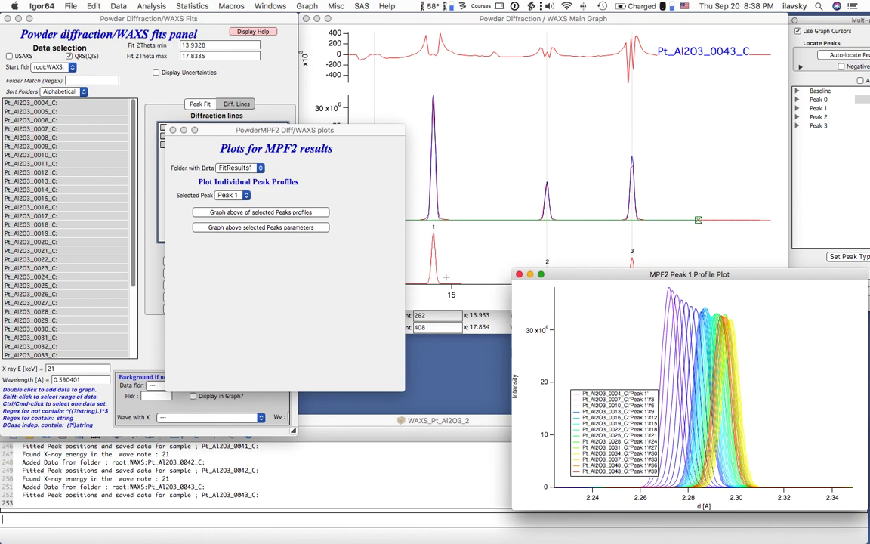
# Move the Peak 1 profile plot up over the main graph and place its legend clear of the curves.
pyautogui.moveTo(540, 243); pyautogui.dragTo(455, 117)
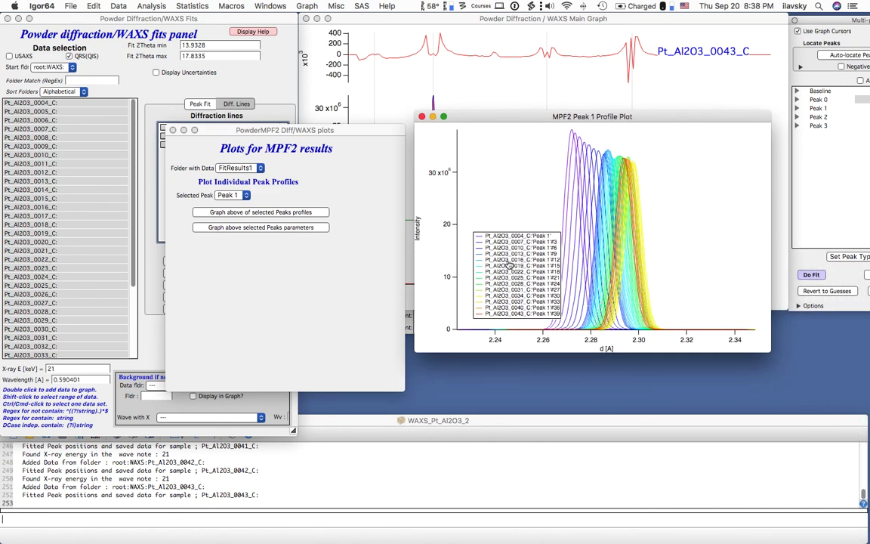
pyautogui.moveTo(524, 285); pyautogui.dragTo(518, 191)
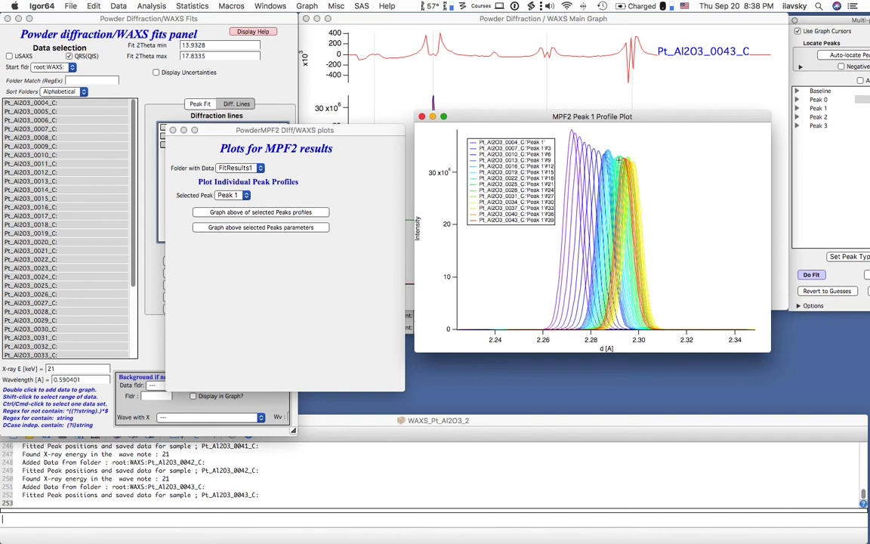
# Graph the Peak 1 parameters from FitResults1, then shrink the parameter listing and move it down to uncover the plots.
pyautogui.click(299, 255)
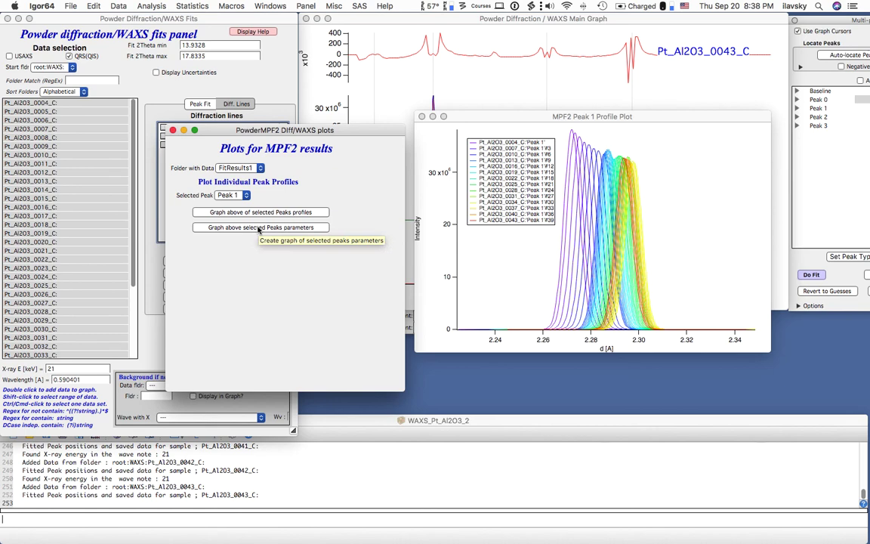
pyautogui.click(259, 228)
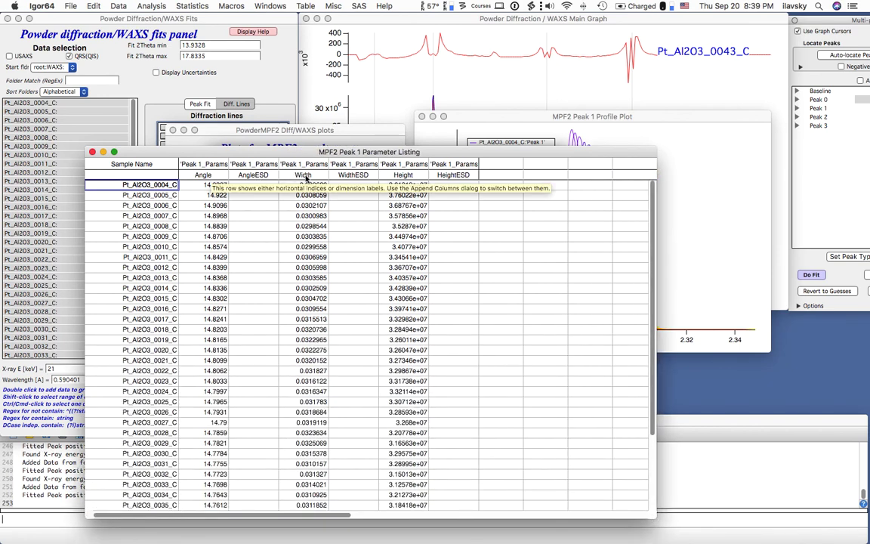
pyautogui.moveTo(417, 155); pyautogui.dragTo(419, 133)
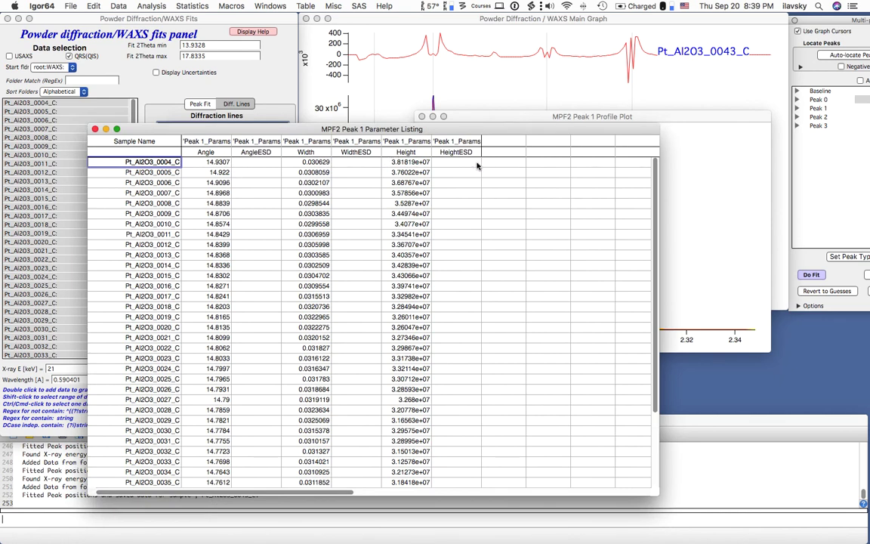
pyautogui.moveTo(656, 495); pyautogui.dragTo(646, 418)
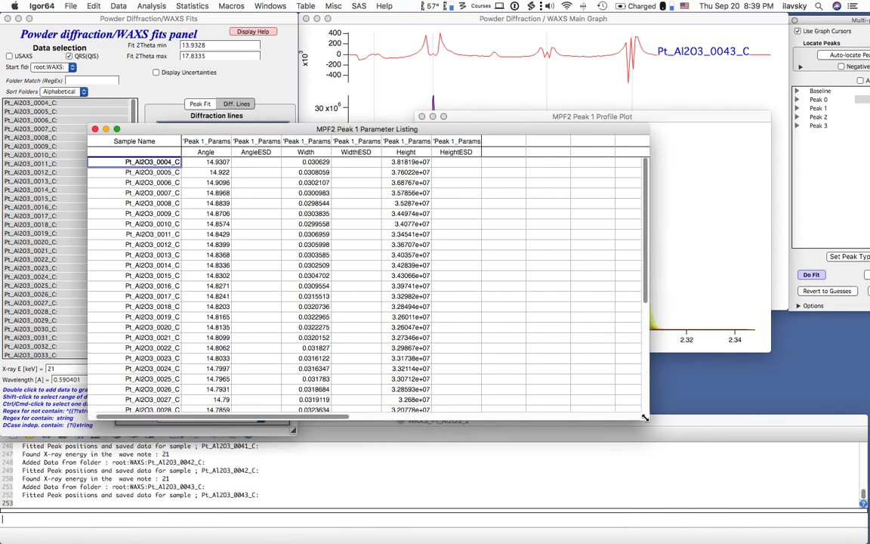
pyautogui.moveTo(422, 128); pyautogui.dragTo(429, 310)
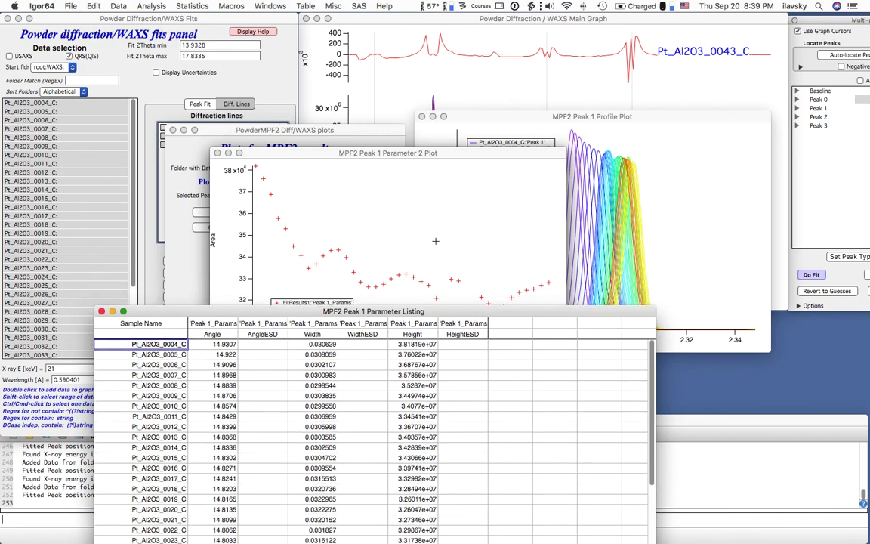
# Spread out the Peak 1 angle, width and area plots and bring the profile plot to the front.
pyautogui.moveTo(408, 158); pyautogui.dragTo(640, 312)
pyautogui.moveTo(368, 153); pyautogui.dragTo(500, 313)
pyautogui.moveTo(423, 153); pyautogui.dragTo(248, 68)
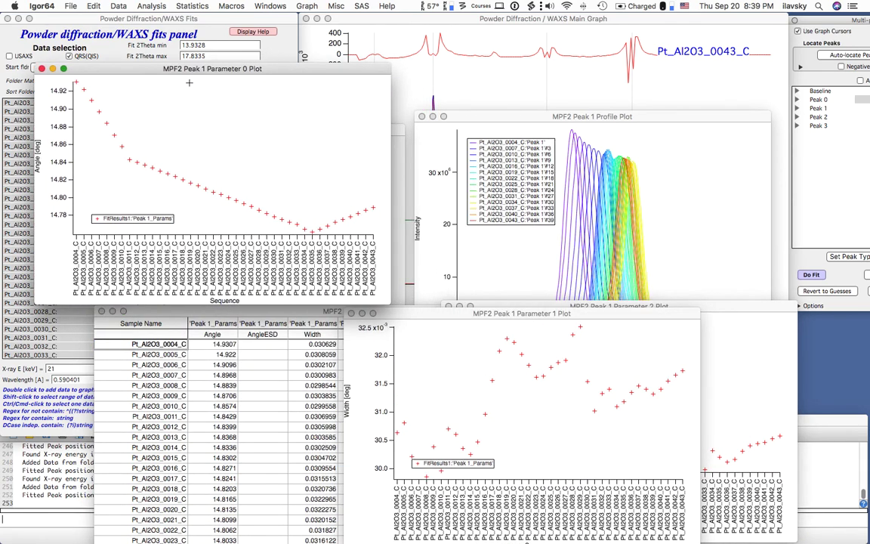
pyautogui.click(527, 254)
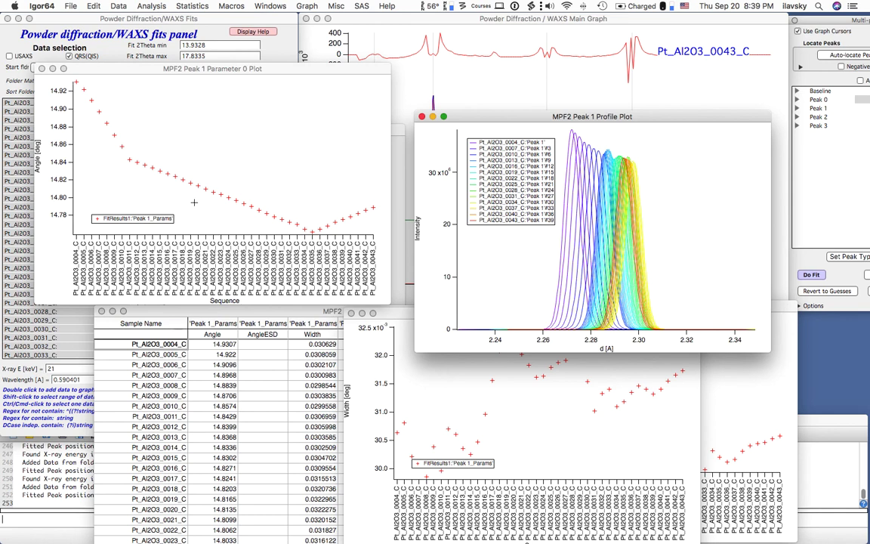
# Bring the Peak 1 width and area plots to the front and arrange them side by side next to the angle plot.
pyautogui.moveTo(402, 314); pyautogui.dragTo(176, 144)
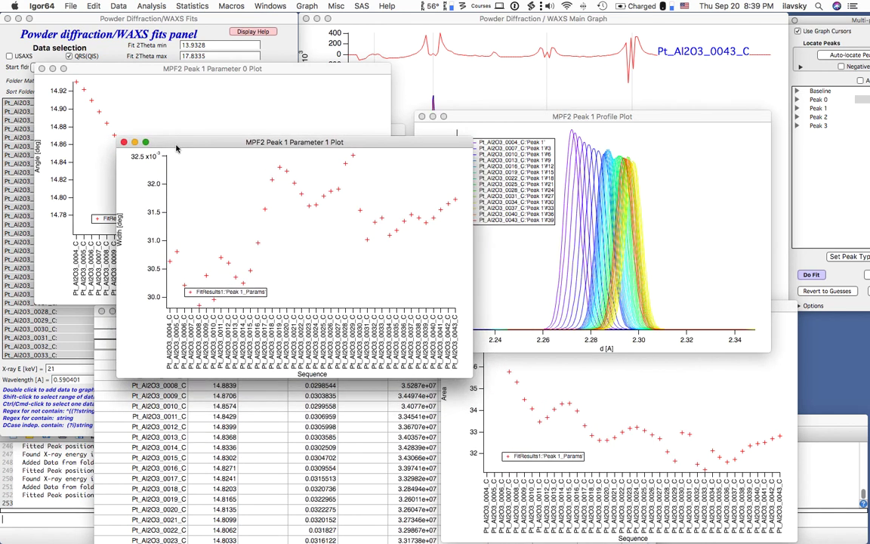
pyautogui.moveTo(118, 237); pyautogui.dragTo(149, 237)
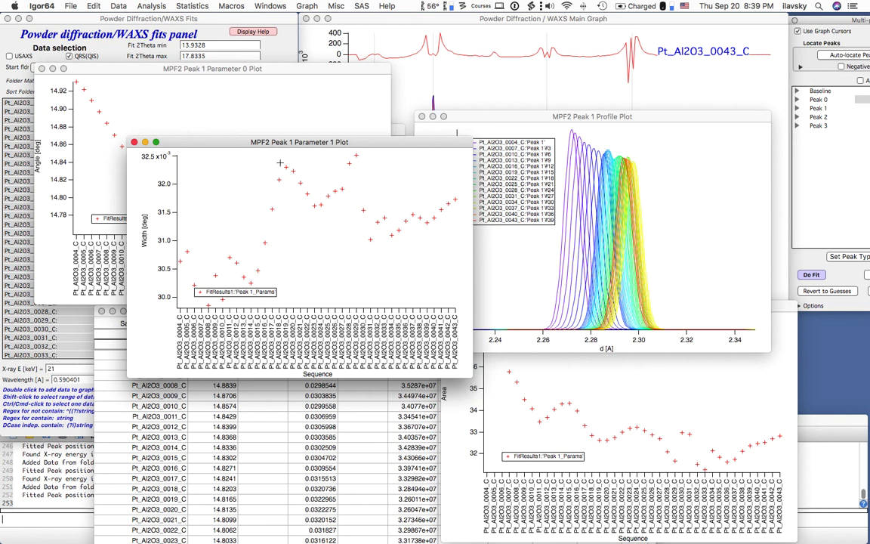
pyautogui.click(755, 415)
pyautogui.moveTo(597, 306); pyautogui.dragTo(442, 203)
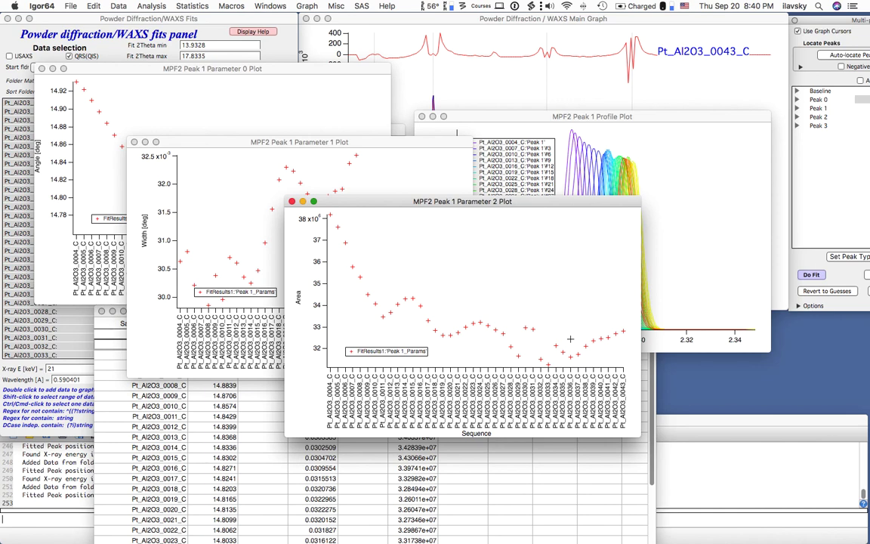
pyautogui.moveTo(473, 203); pyautogui.dragTo(329, 218)
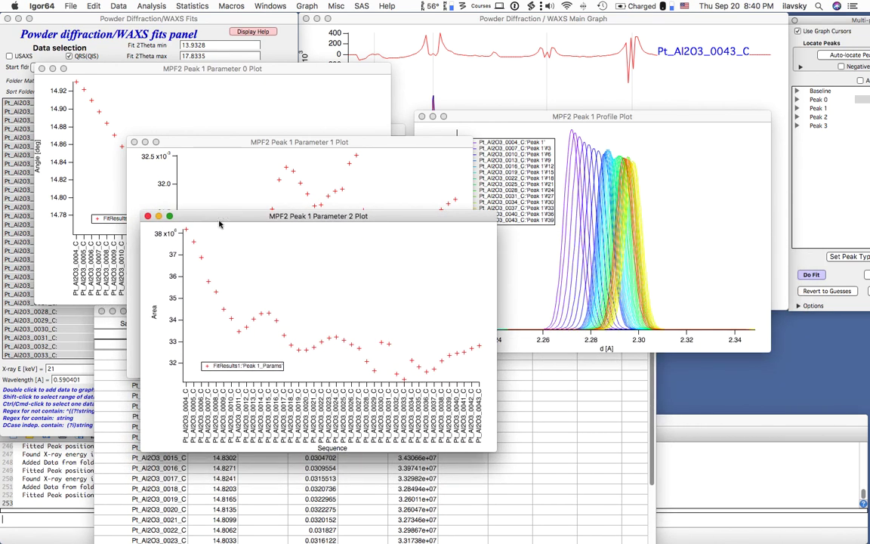
pyautogui.moveTo(195, 216); pyautogui.dragTo(435, 154)
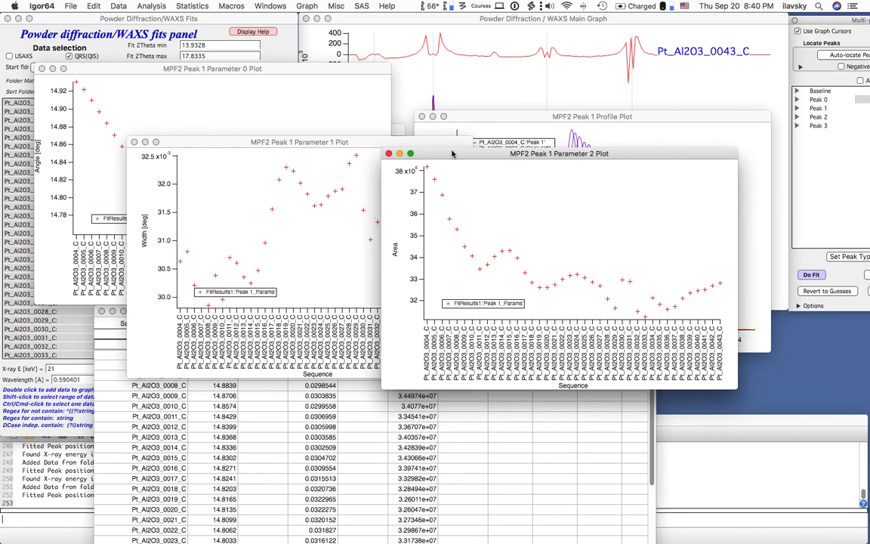
# Move the parameter listing and fits panel aside, then expand FitResults1 in the Data Browser and enlarge the browser window.
pyautogui.click(262, 427)
pyautogui.moveTo(306, 310); pyautogui.dragTo(492, 197)
pyautogui.moveTo(89, 21); pyautogui.dragTo(281, 55)
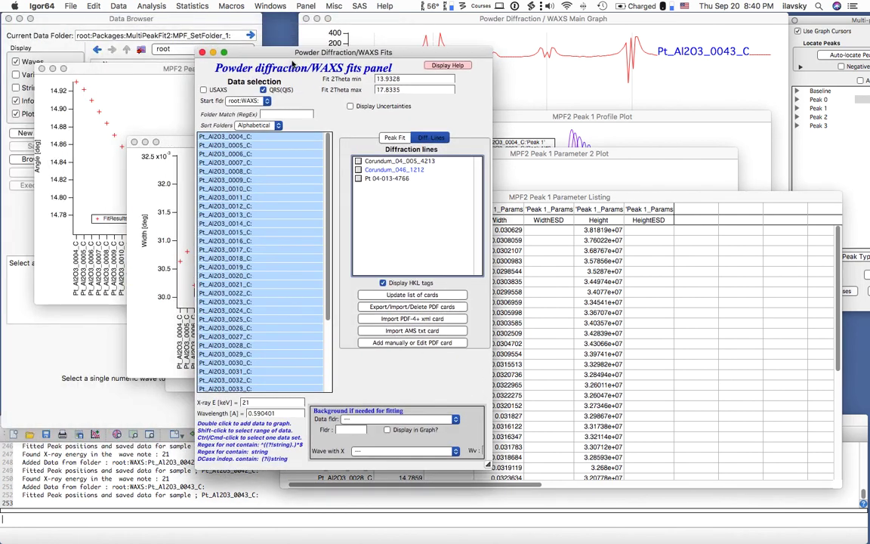
pyautogui.click(148, 20)
pyautogui.click(127, 128)
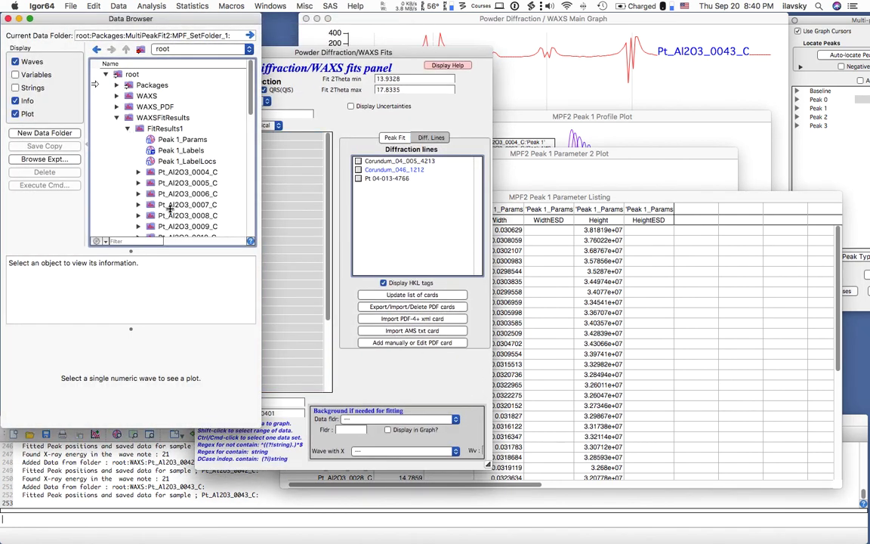
pyautogui.moveTo(257, 427); pyautogui.dragTo(277, 533)
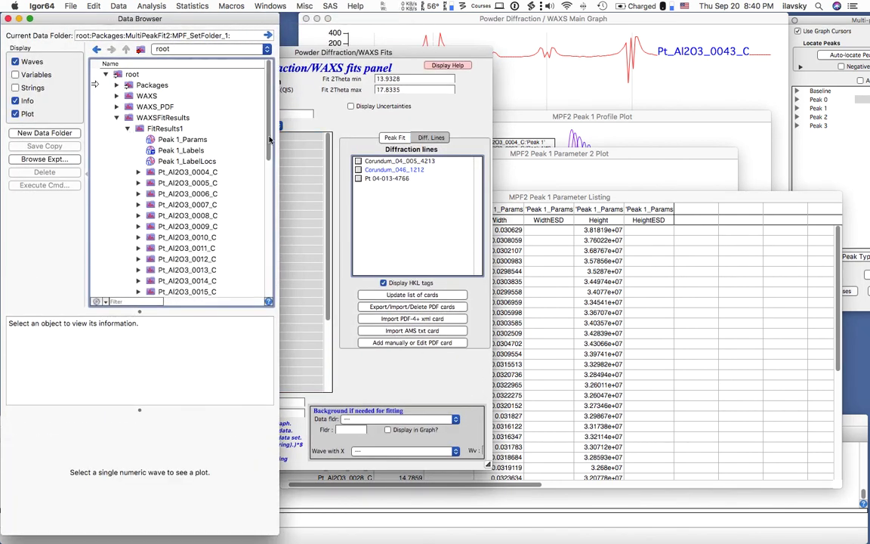
# Examine the waves and sample folders stored in FitResults1, including the contents of Pt_Al2O3_0004_C.
pyautogui.scroll(-5, 266, 143)
pyautogui.scroll(5, 146, 167)
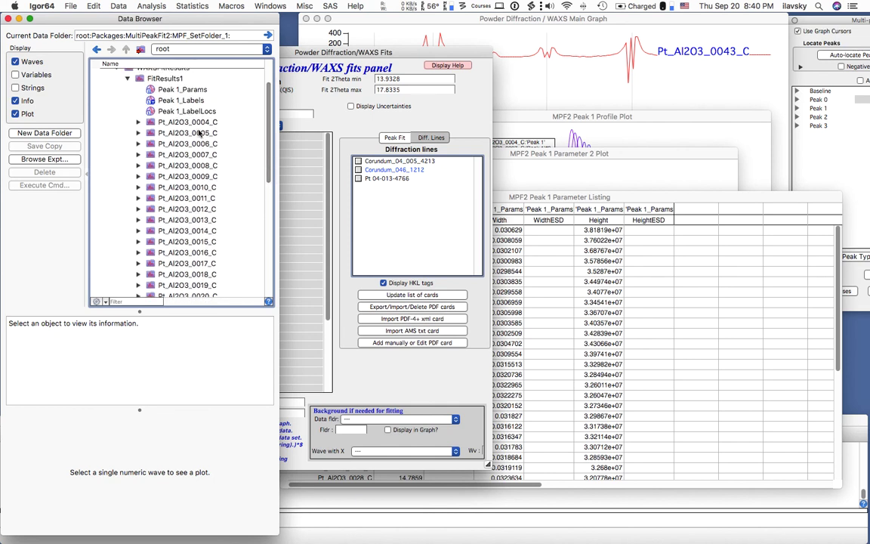
pyautogui.click(139, 122)
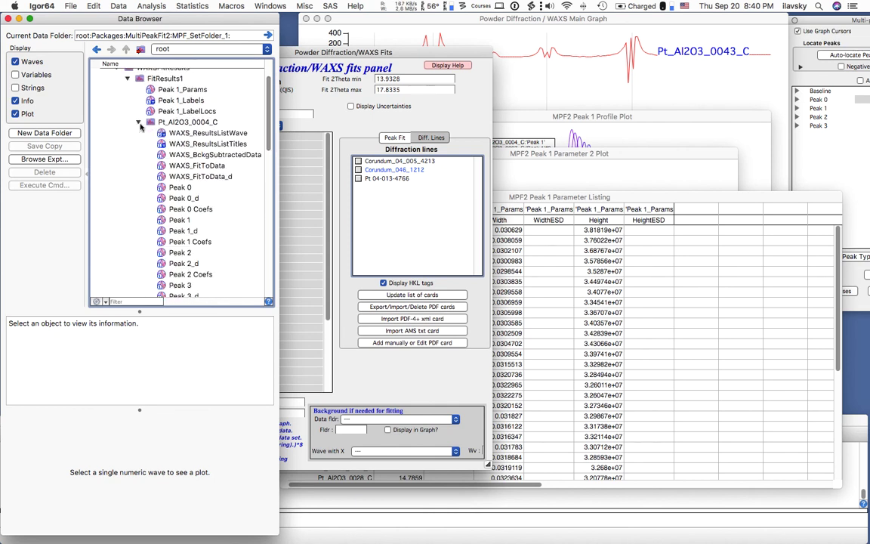
pyautogui.scroll(-5, 275, 151)
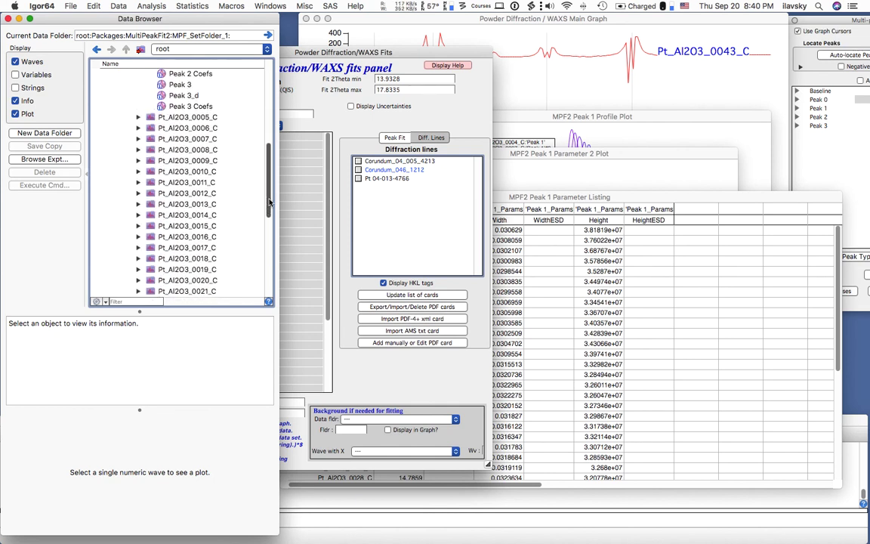
pyautogui.scroll(4, 277, 143)
pyautogui.scroll(1, 276, 141)
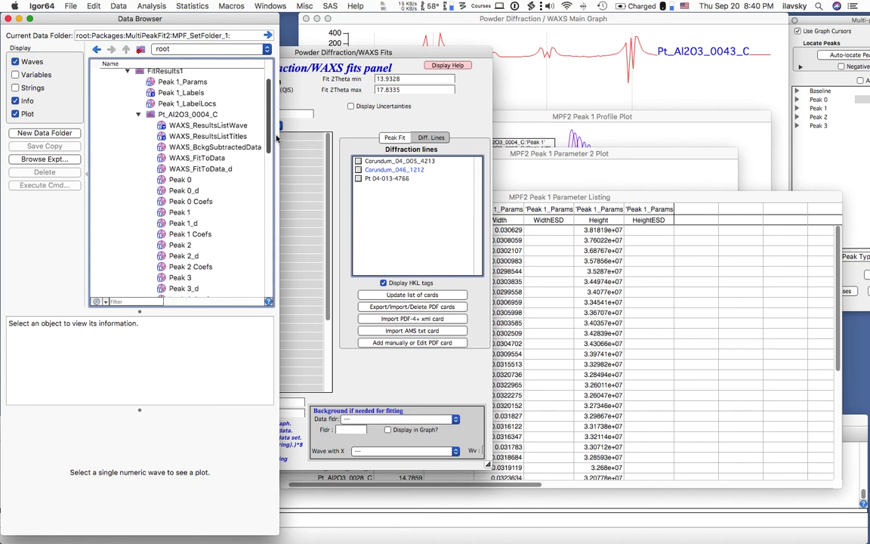
pyautogui.scroll(2, 276, 140)
pyautogui.click(137, 173)
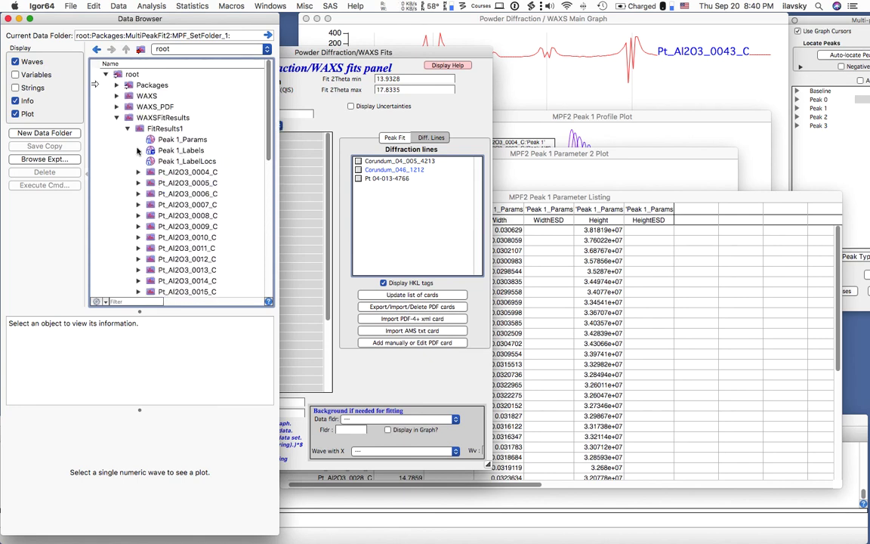
pyautogui.click(128, 130)
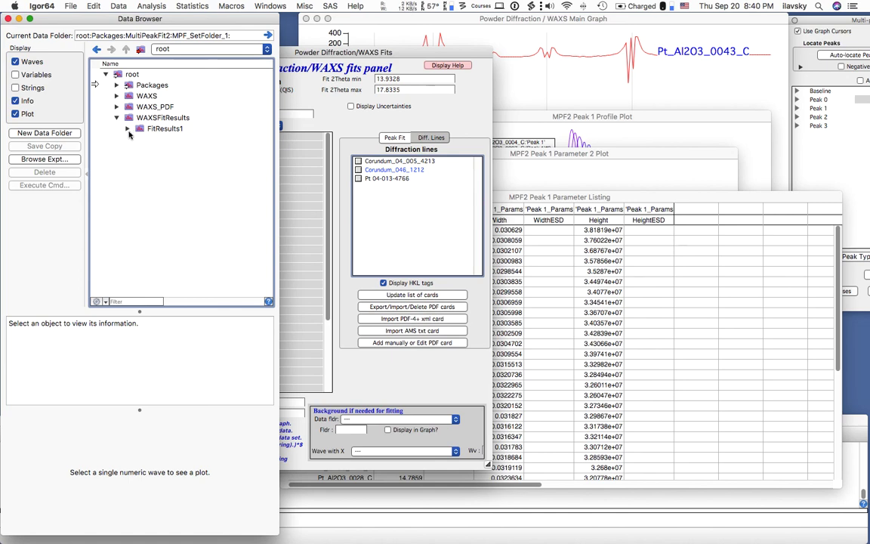
pyautogui.click(128, 130)
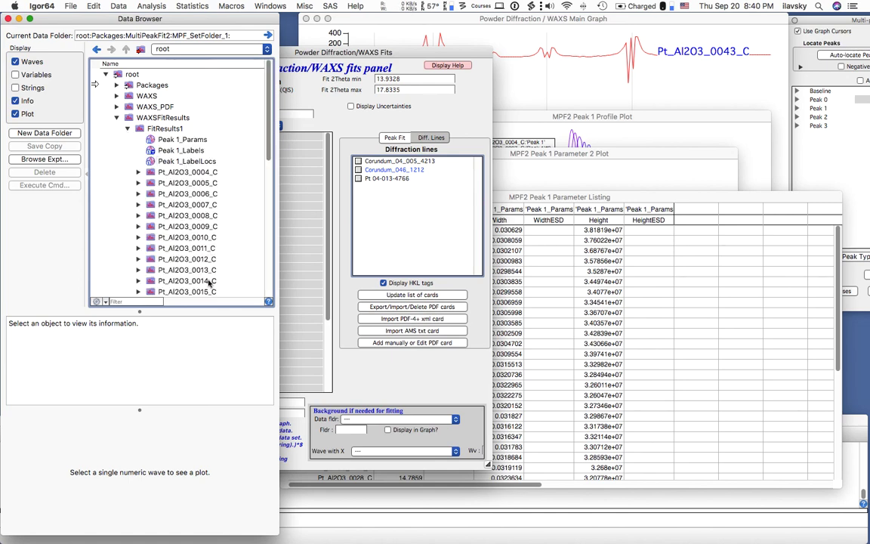
# Shrink the Data Browser, put the fits panel back over it, and move the Peak 1 parameter listing down.
pyautogui.moveTo(279, 535); pyautogui.dragTo(242, 431)
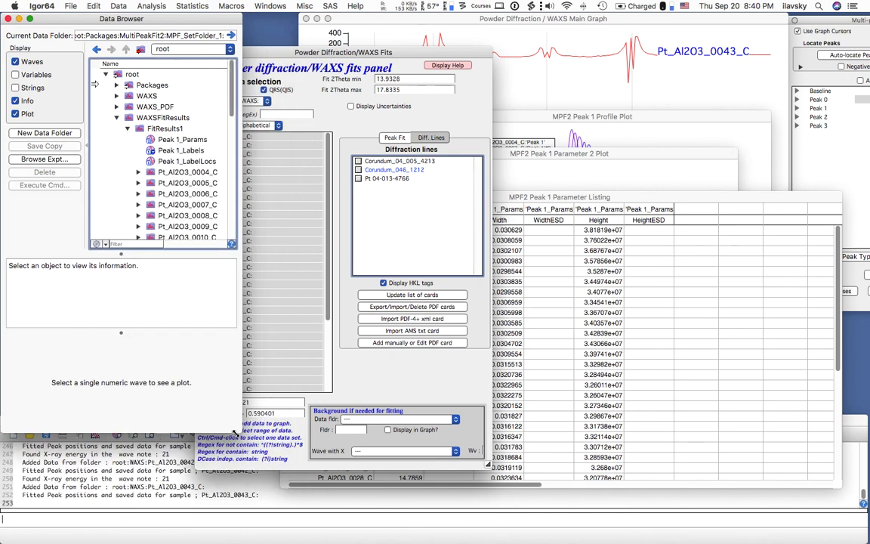
pyautogui.moveTo(367, 59); pyautogui.dragTo(173, 25)
pyautogui.moveTo(395, 198); pyautogui.dragTo(277, 231)
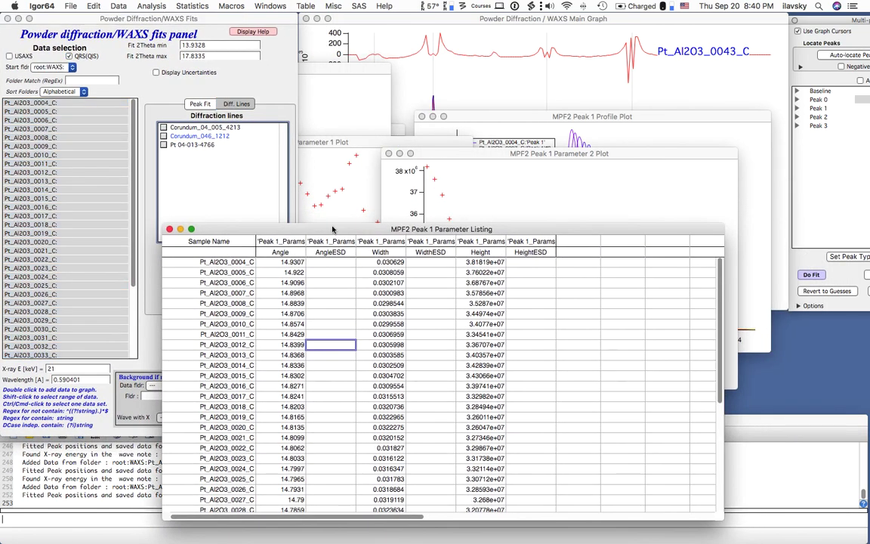
# Enlarge the Peak 1 parameter listing and select its entries from Pt_Al2O3_0004_C to Pt_Al2O3_0043_C across the Sample Name to Height columns.
pyautogui.click(178, 262)
pyautogui.moveTo(419, 228); pyautogui.dragTo(410, 42)
pyautogui.moveTo(716, 328); pyautogui.dragTo(753, 531)
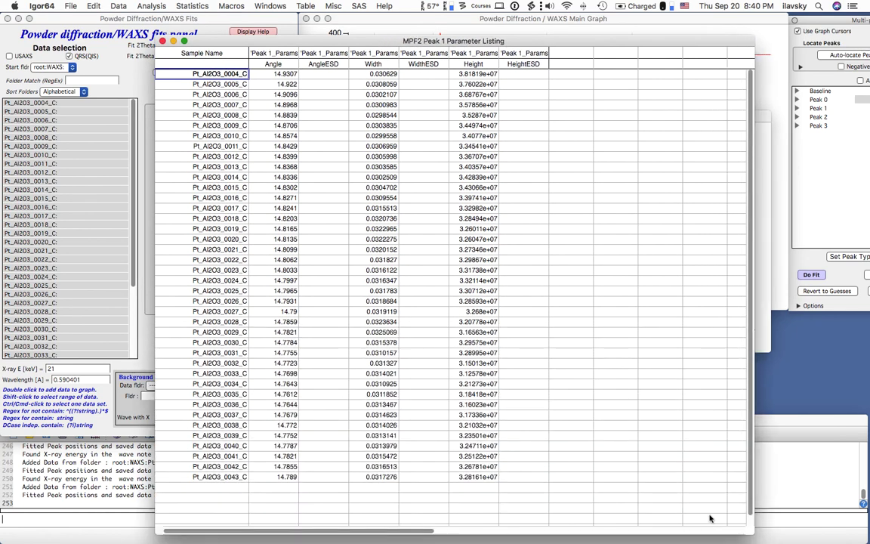
pyautogui.keyDown('shift'); pyautogui.click(438, 477); pyautogui.keyUp('shift')
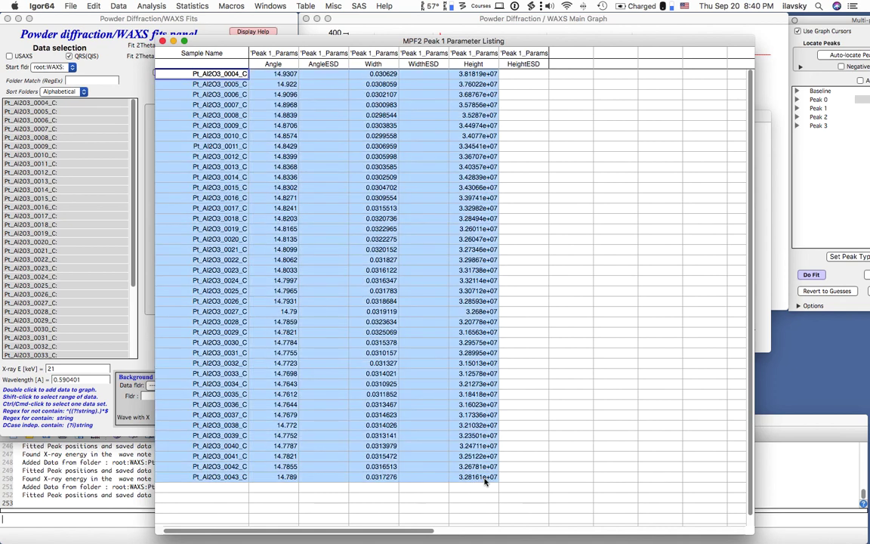
pyautogui.rightClick(445, 363)
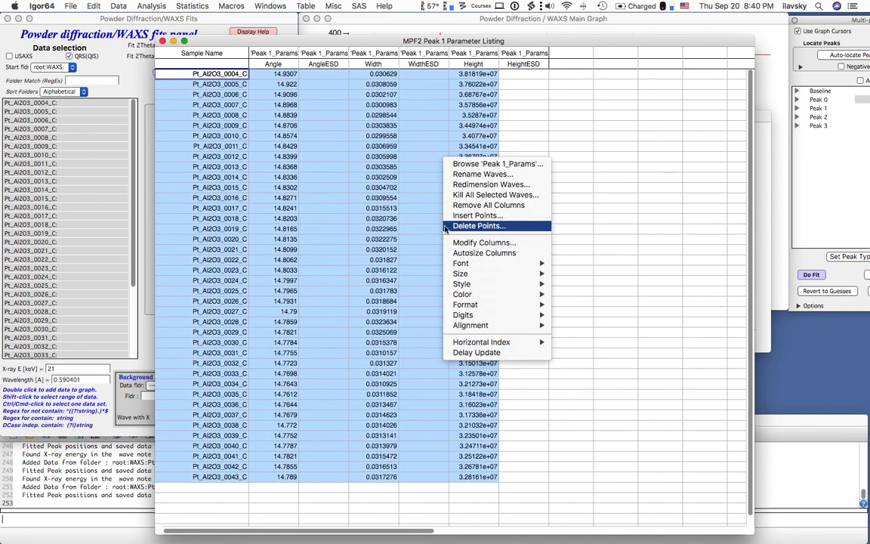
pyautogui.click(371, 248)
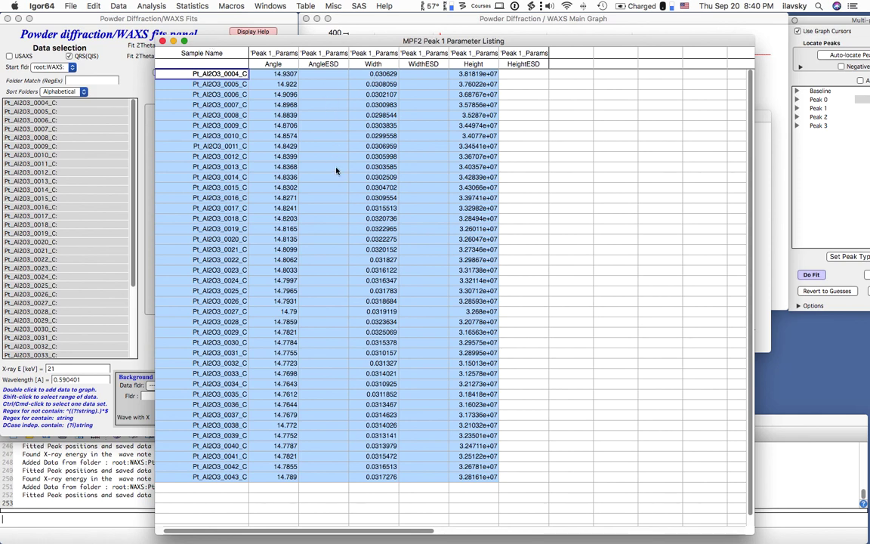
# Shrink the Peak 1 parameter listing and move it with the parameter and profile plots down, clear of the main graph.
pyautogui.moveTo(380, 39); pyautogui.dragTo(331, 27)
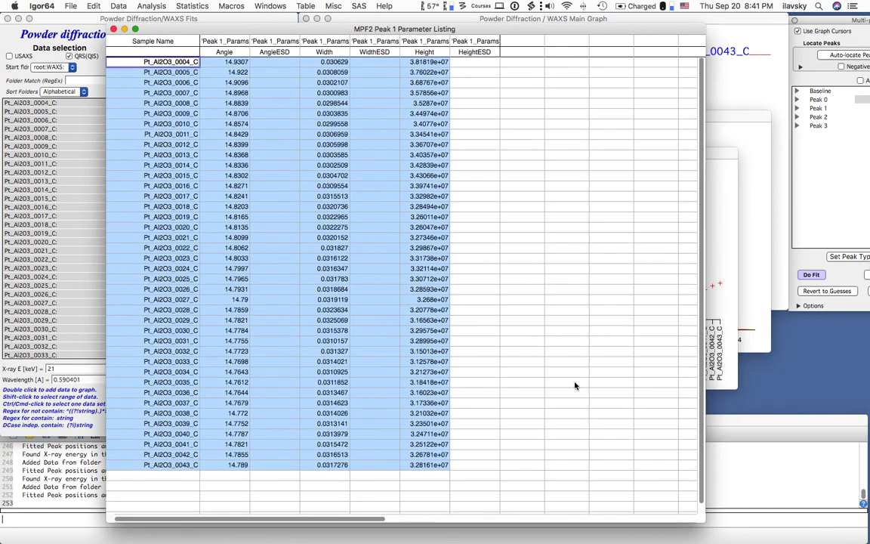
pyautogui.moveTo(701, 522); pyautogui.dragTo(491, 300)
pyautogui.moveTo(373, 28); pyautogui.dragTo(630, 305)
pyautogui.moveTo(380, 146); pyautogui.dragTo(353, 337)
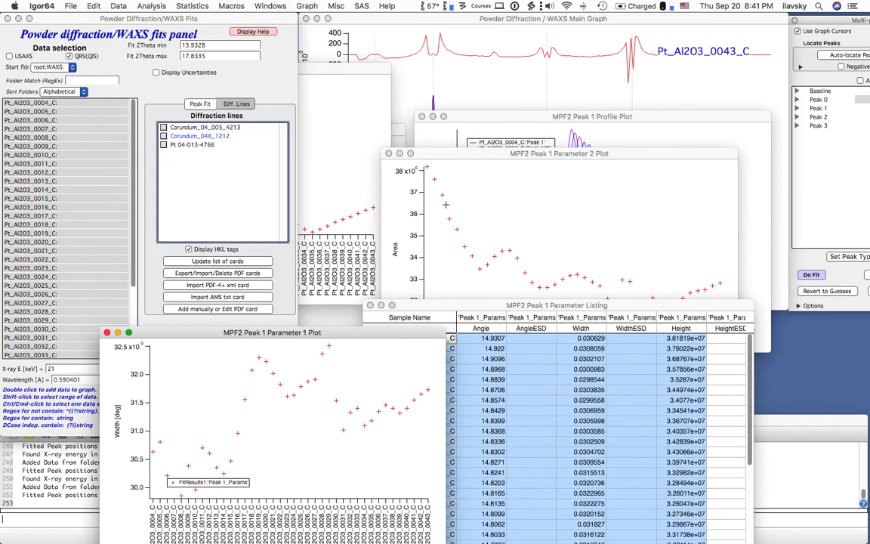
pyautogui.moveTo(486, 150); pyautogui.dragTo(528, 366)
pyautogui.moveTo(576, 118); pyautogui.dragTo(420, 105)
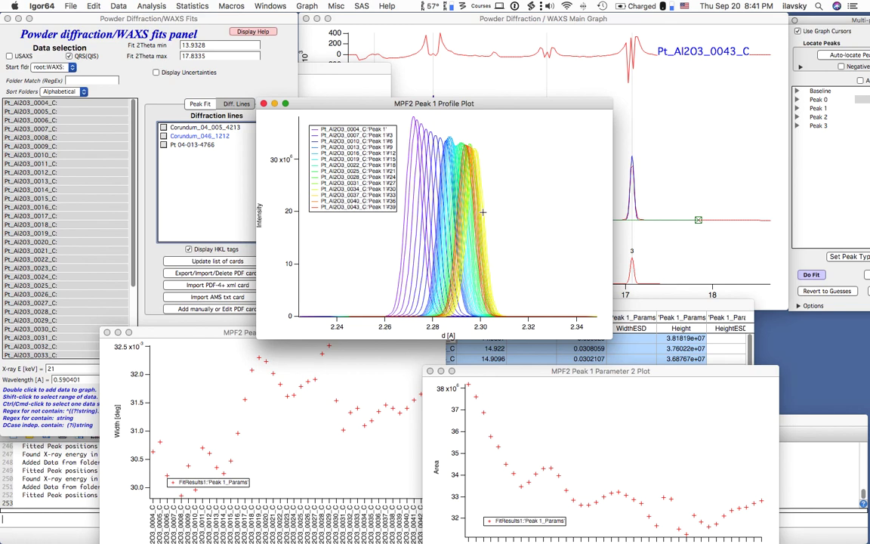
pyautogui.moveTo(400, 102); pyautogui.dragTo(607, 282)
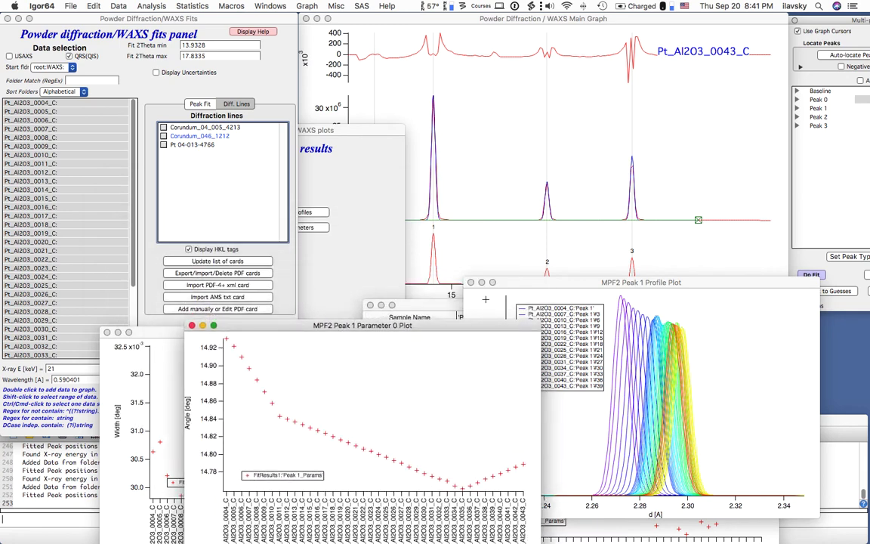
# Move the MPF2 results plots panel over the main graph and bring the fits panel to the front.
pyautogui.click(266, 133)
pyautogui.moveTo(265, 133); pyautogui.dragTo(477, 96)
pyautogui.click(238, 50)
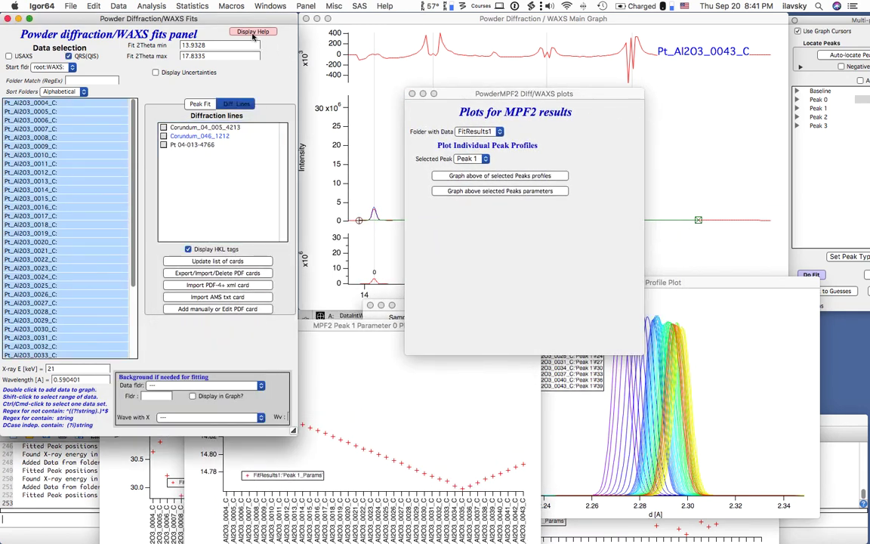
# Open the online help for the powder diffraction fits panel, skim the WAXS fitting manual through to the MPF2 results plots, and put the browser away.
pyautogui.click(255, 33)
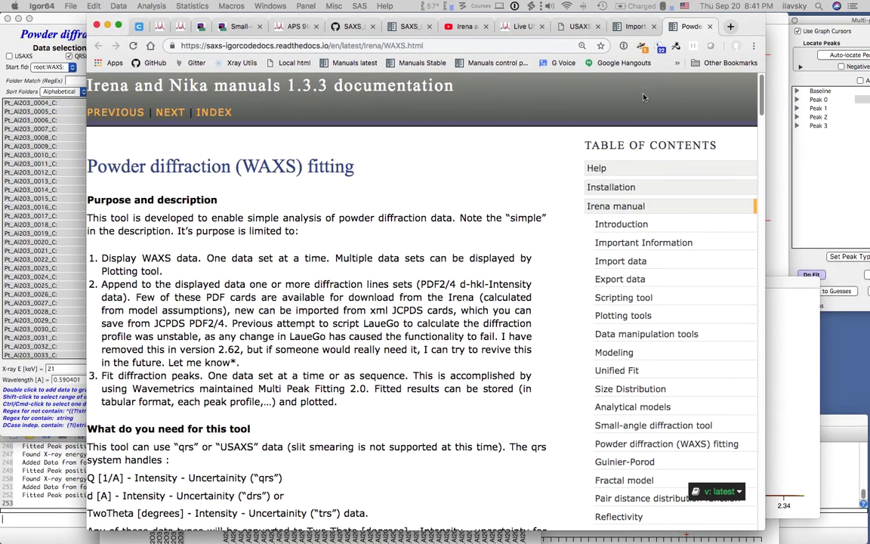
pyautogui.scroll(-3, 420, 168)
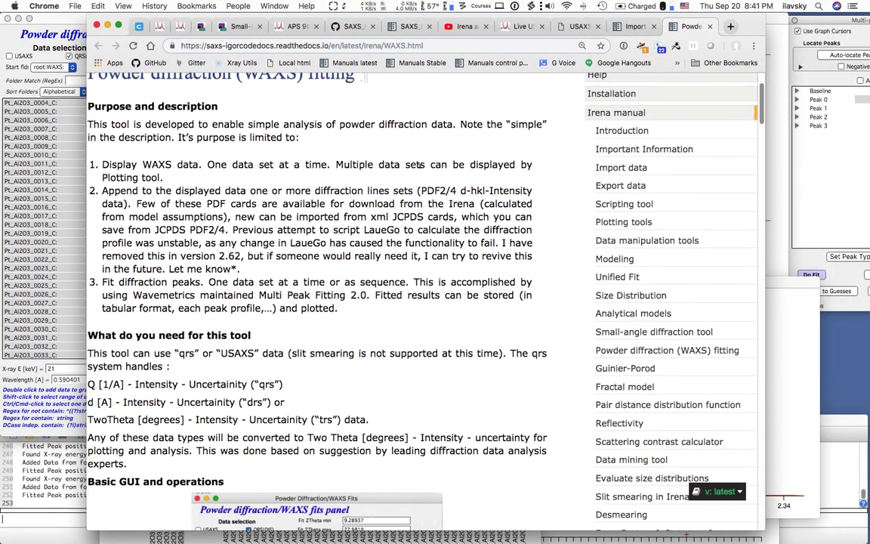
pyautogui.scroll(-15, 420, 165)
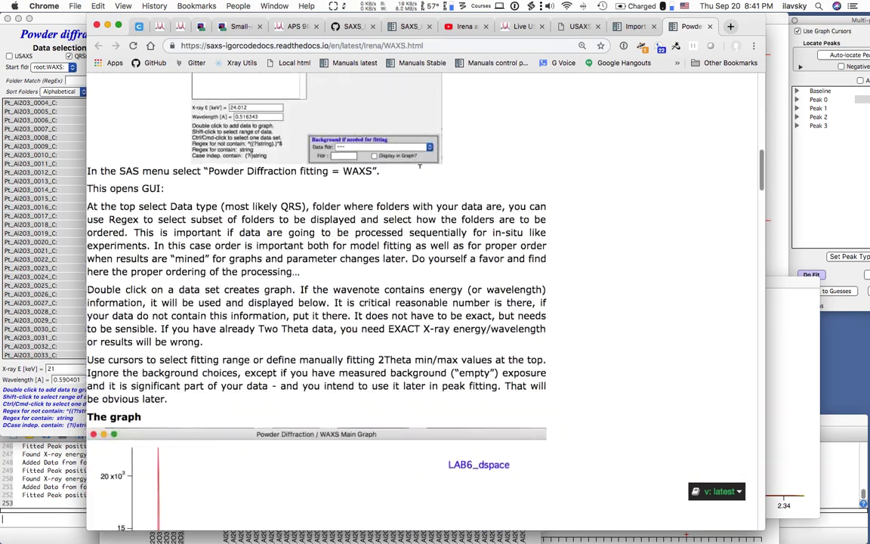
pyautogui.scroll(-20, 418, 164)
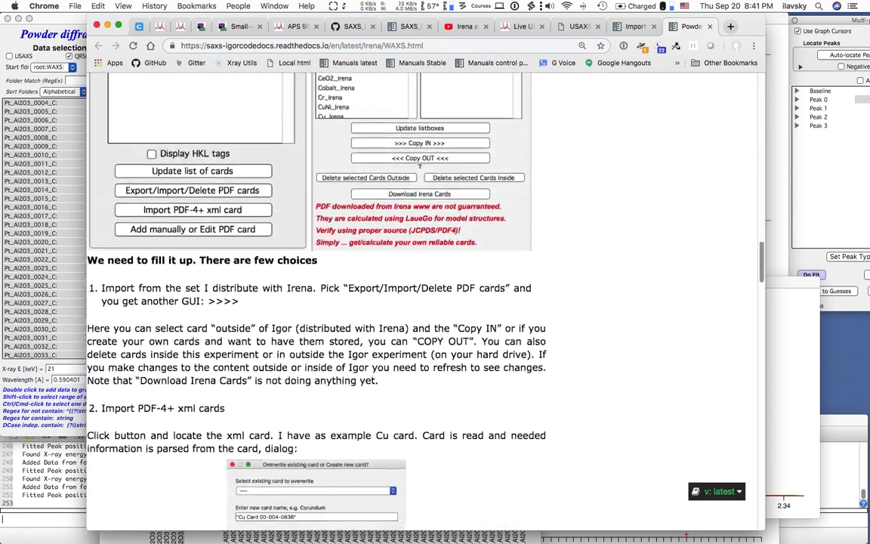
pyautogui.scroll(-4, 420, 168)
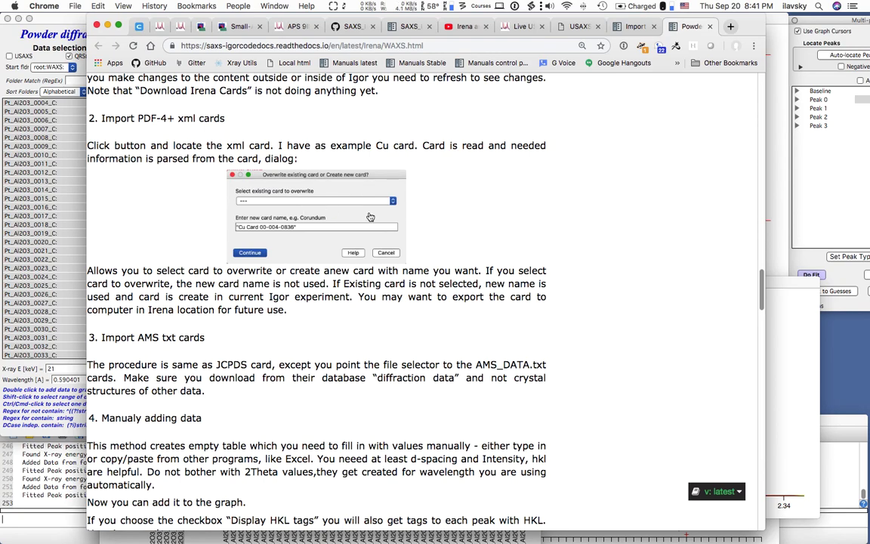
pyautogui.scroll(-9, 370, 217)
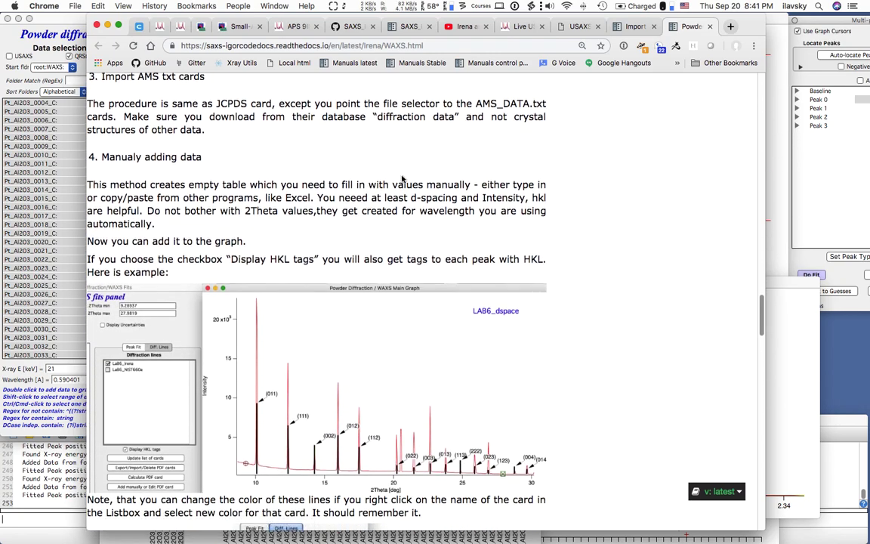
pyautogui.scroll(-19, 370, 212)
pyautogui.scroll(-20, 402, 179)
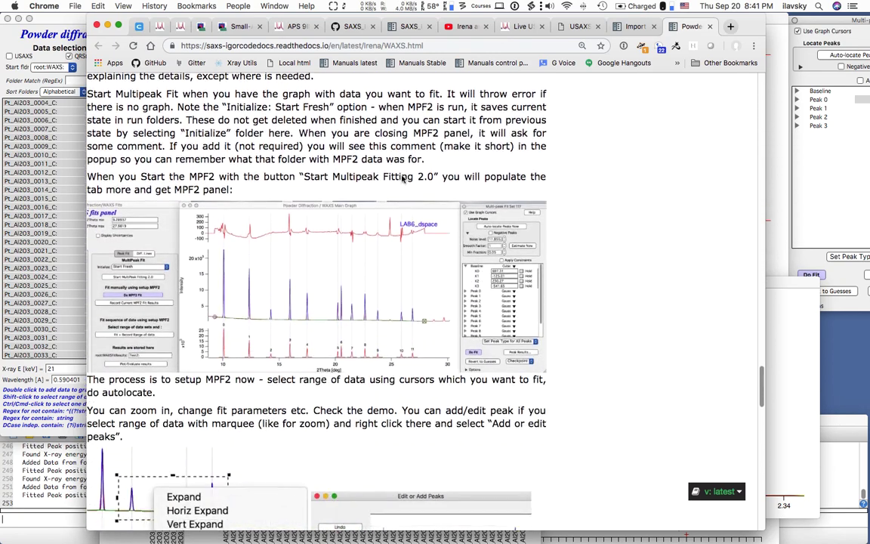
pyautogui.scroll(-15, 402, 179)
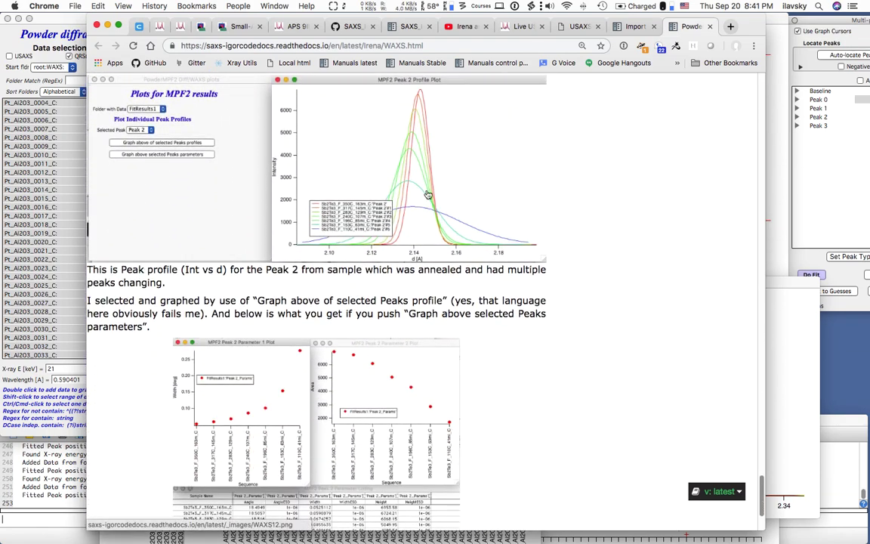
pyautogui.scroll(18, 454, 106)
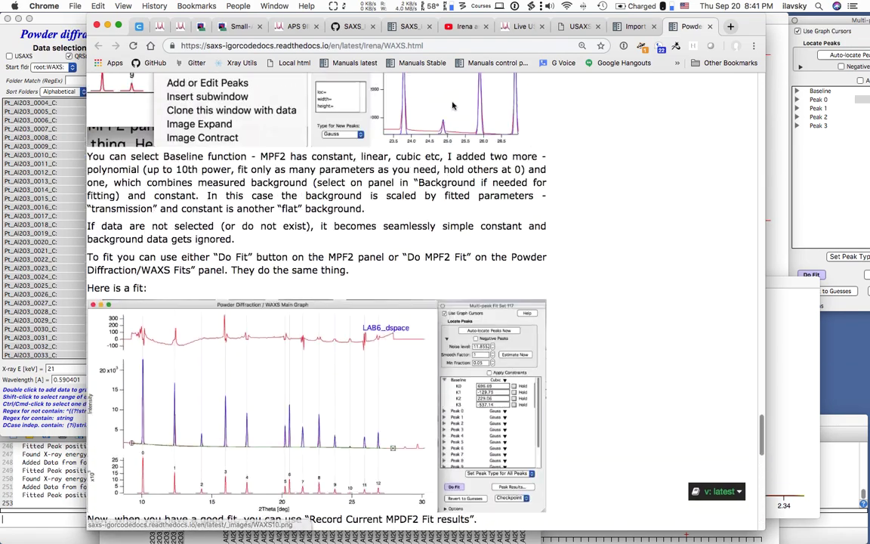
pyautogui.press('super+m')
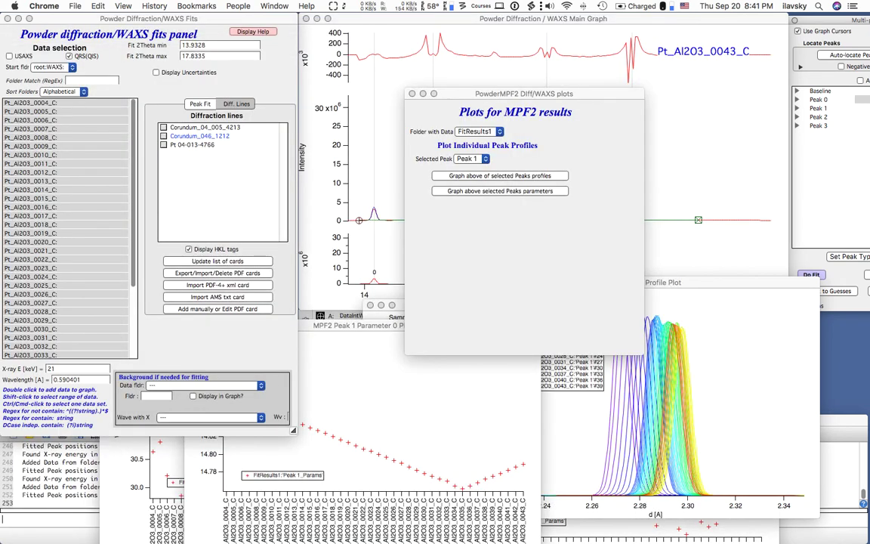
# Move the Peak 1 profile plot and MPF2 results plots panel below the main graph, and shift the graph until the attached Multi-peak Fit panel fits on screen.
pyautogui.click(627, 191)
pyautogui.moveTo(546, 99); pyautogui.dragTo(460, 199)
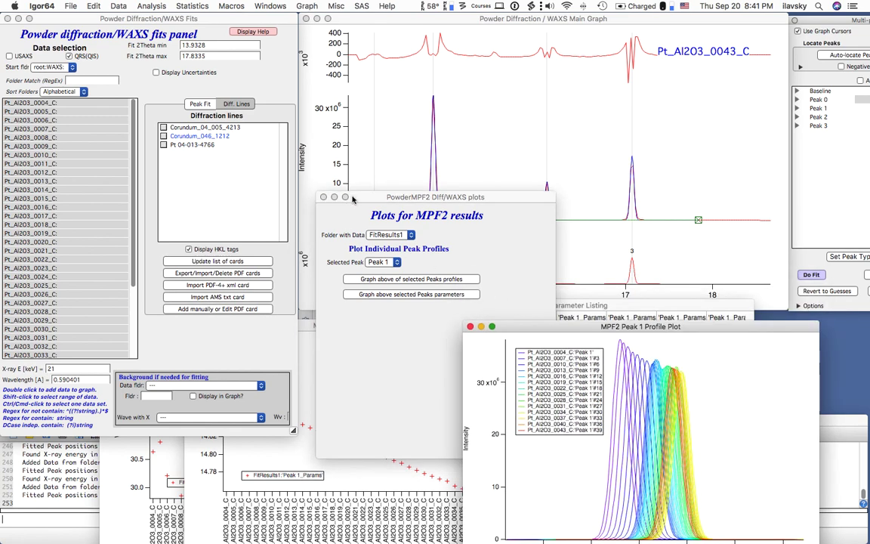
pyautogui.moveTo(372, 197); pyautogui.dragTo(351, 310)
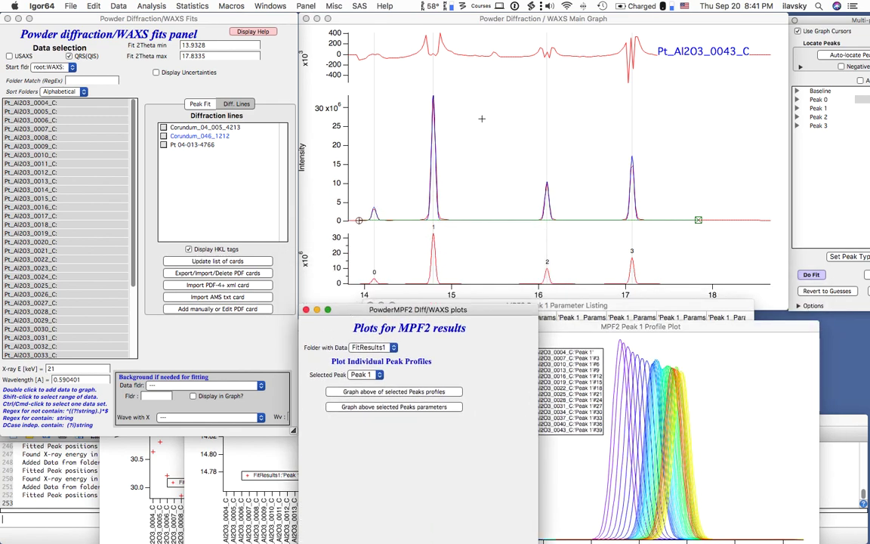
pyautogui.click(491, 23)
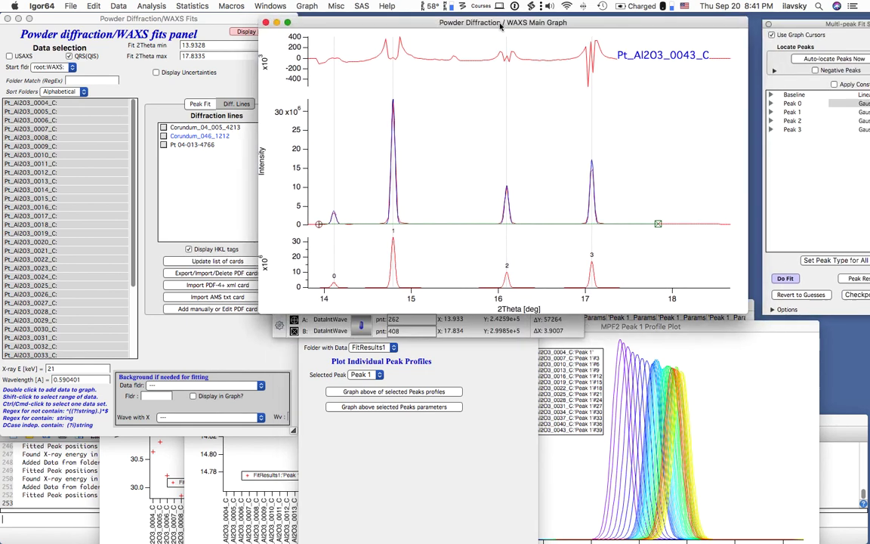
pyautogui.moveTo(474, 23); pyautogui.dragTo(447, 18)
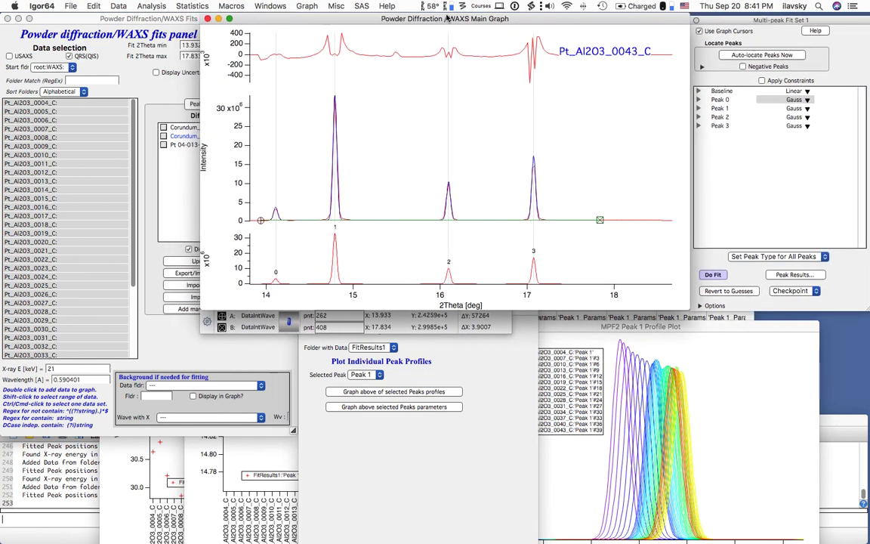